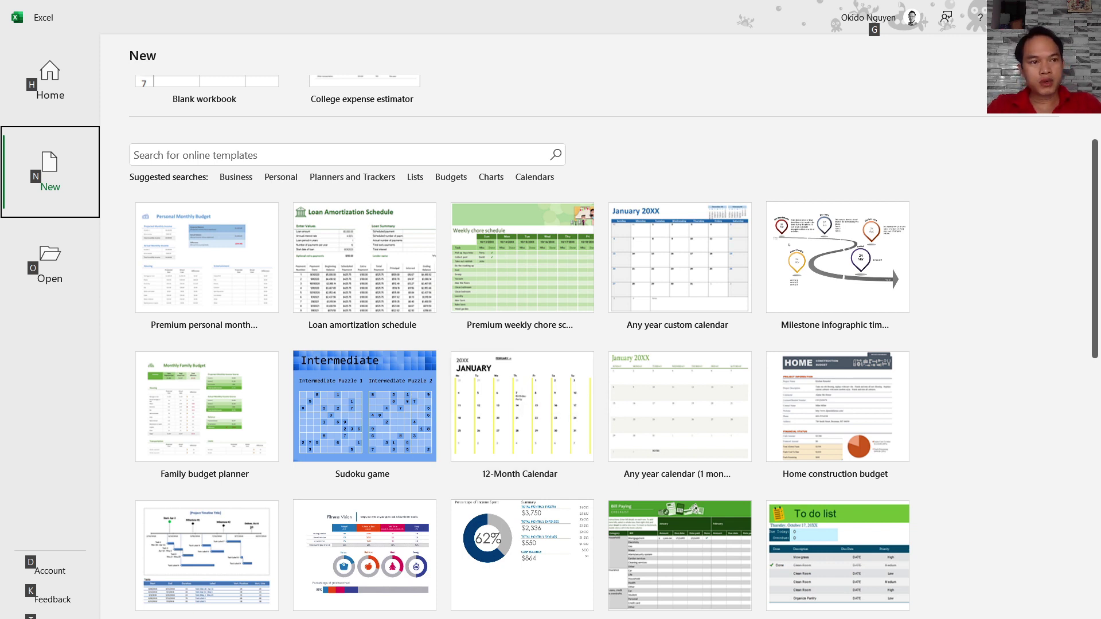
Step: Start a new blank workbook, then go back to the Excel start screen's Home page
{"action": "key", "text": "ctrl+n"}
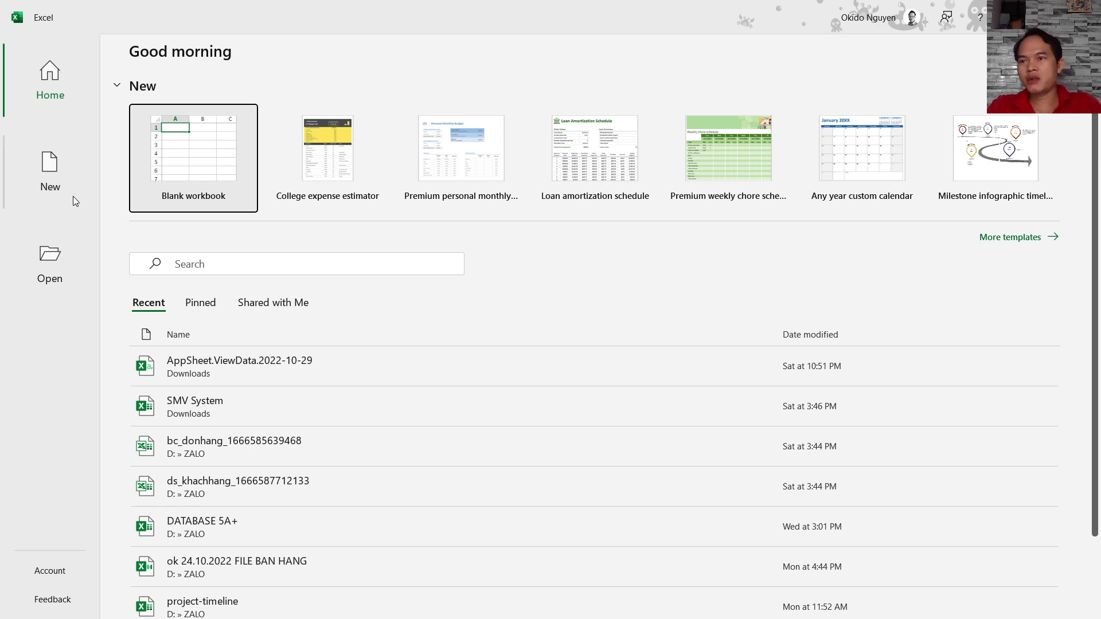
{"action": "left_click", "coordinate": [50, 73]}
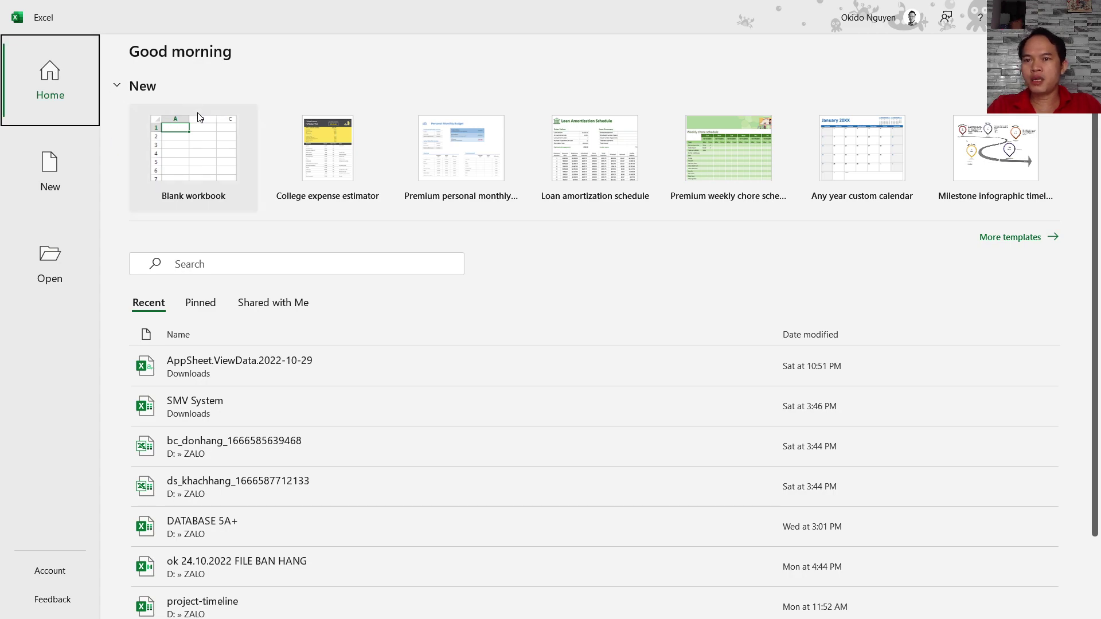
Step: Create blank workbook Book1, then browse the New template gallery from File
{"action": "left_click", "coordinate": [193, 149]}
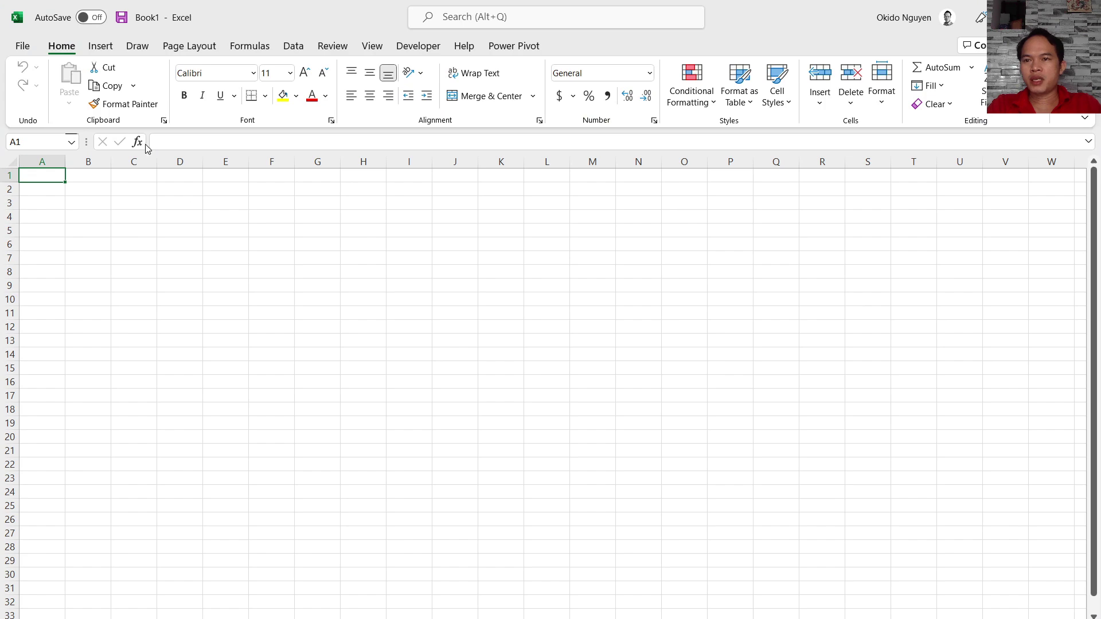
{"action": "left_click", "coordinate": [17, 48]}
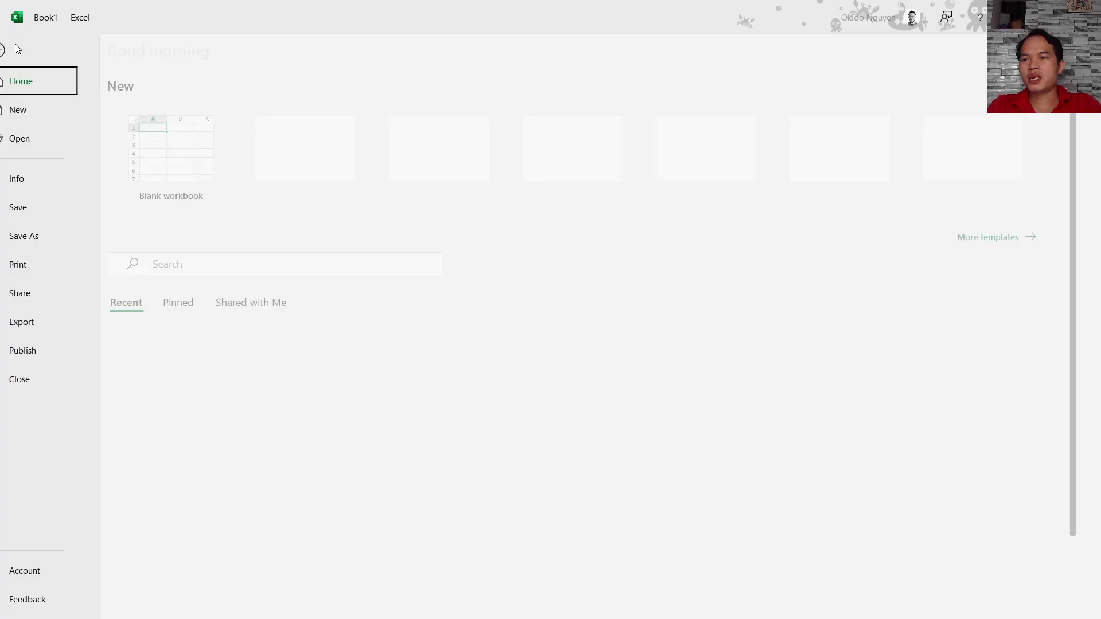
{"action": "left_click", "coordinate": [40, 110]}
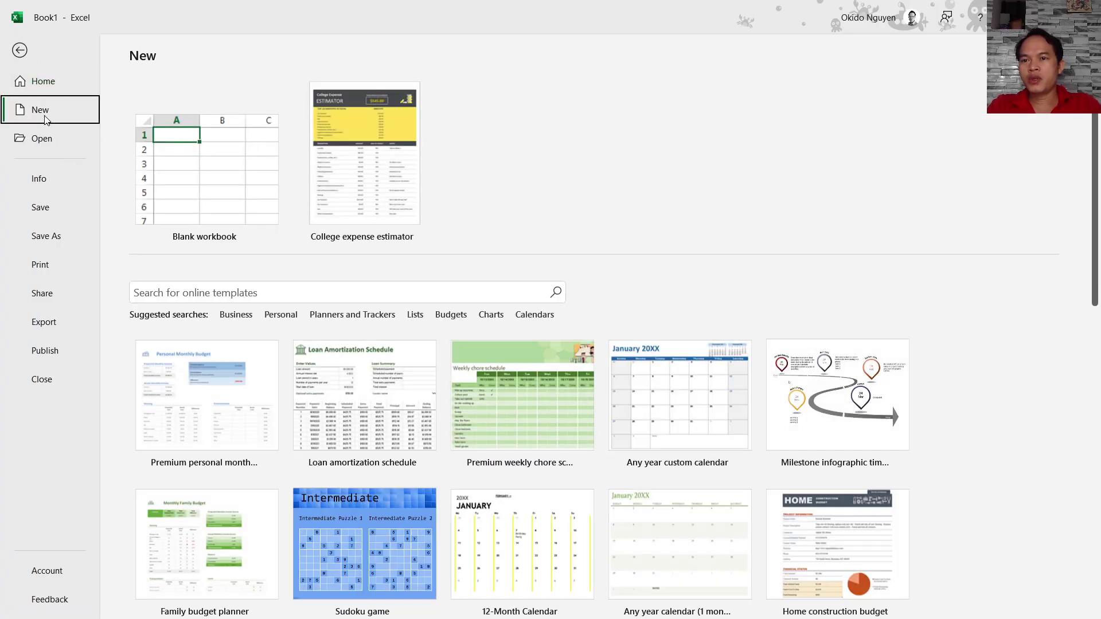
{"action": "scroll", "coordinate": [681, 294], "scroll_direction": "down", "scroll_amount": 1}
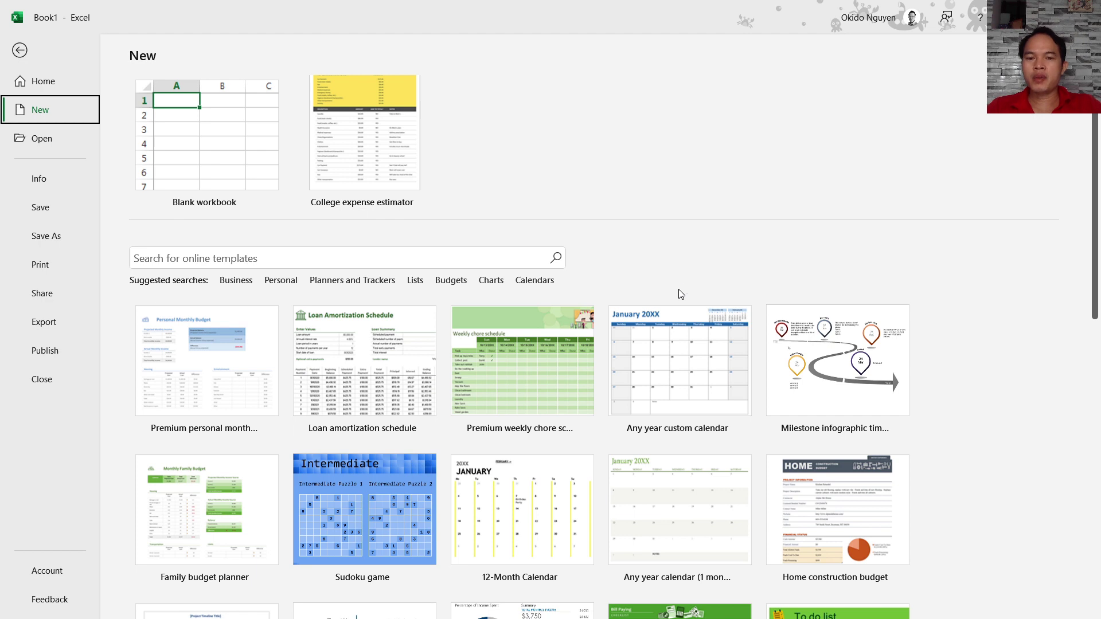
{"action": "left_click", "coordinate": [680, 294]}
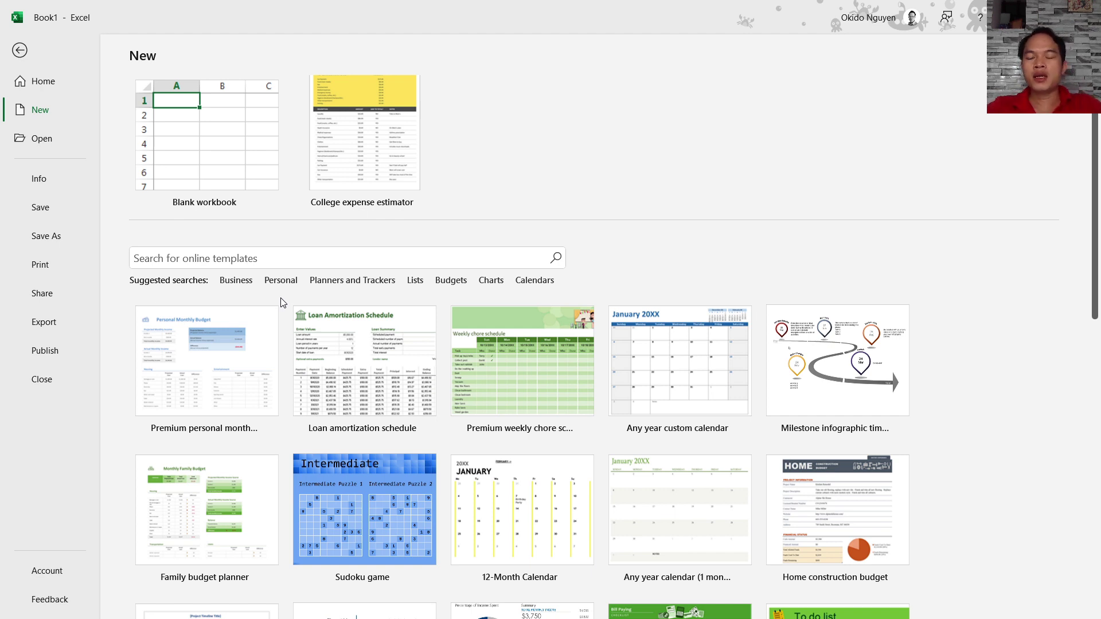
{"action": "mouse_move", "coordinate": [679, 369]}
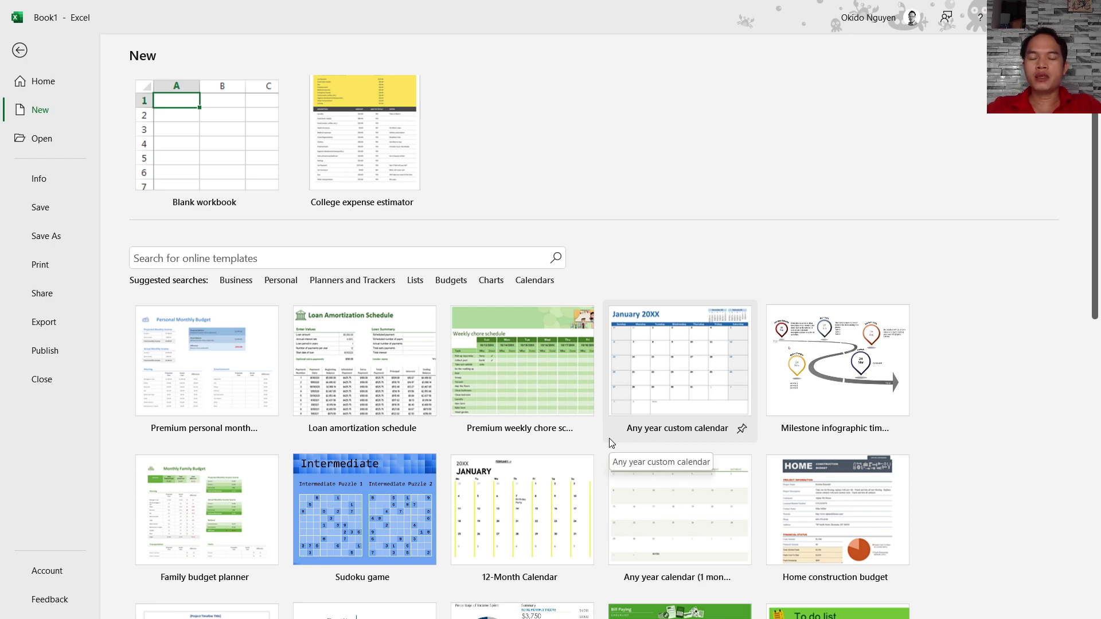
Step: Scroll through the template choices and return to the empty Book1 worksheet
{"action": "scroll", "coordinate": [609, 439], "scroll_direction": "down", "scroll_amount": 1}
{"action": "scroll", "coordinate": [609, 438], "scroll_direction": "down", "scroll_amount": 1}
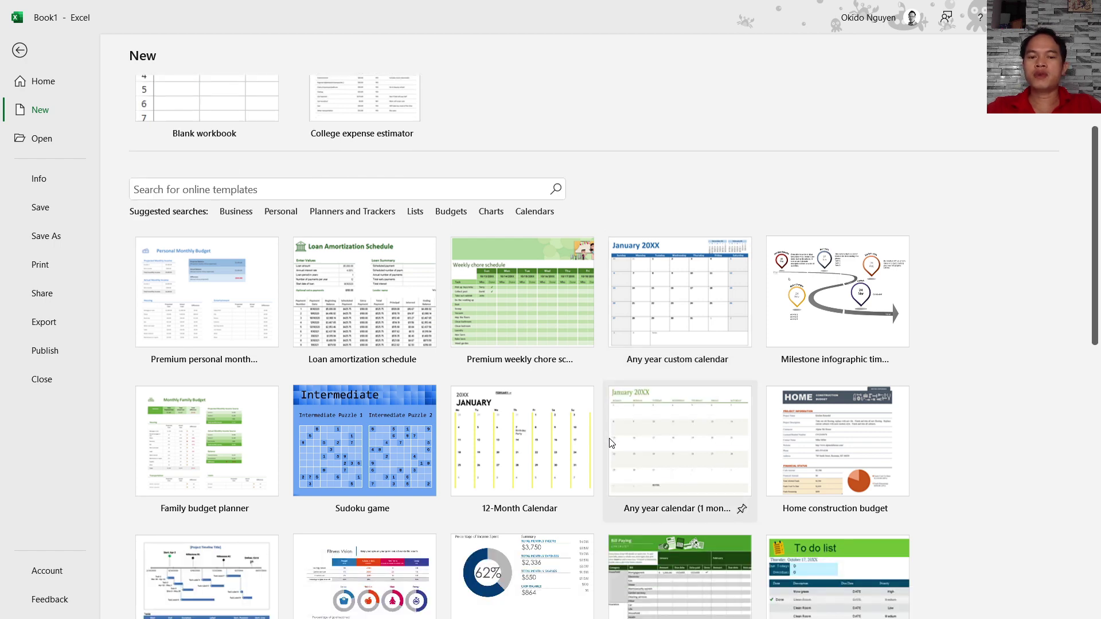
{"action": "scroll", "coordinate": [611, 443], "scroll_direction": "down", "scroll_amount": 1}
{"action": "scroll", "coordinate": [611, 442], "scroll_direction": "up", "scroll_amount": 4}
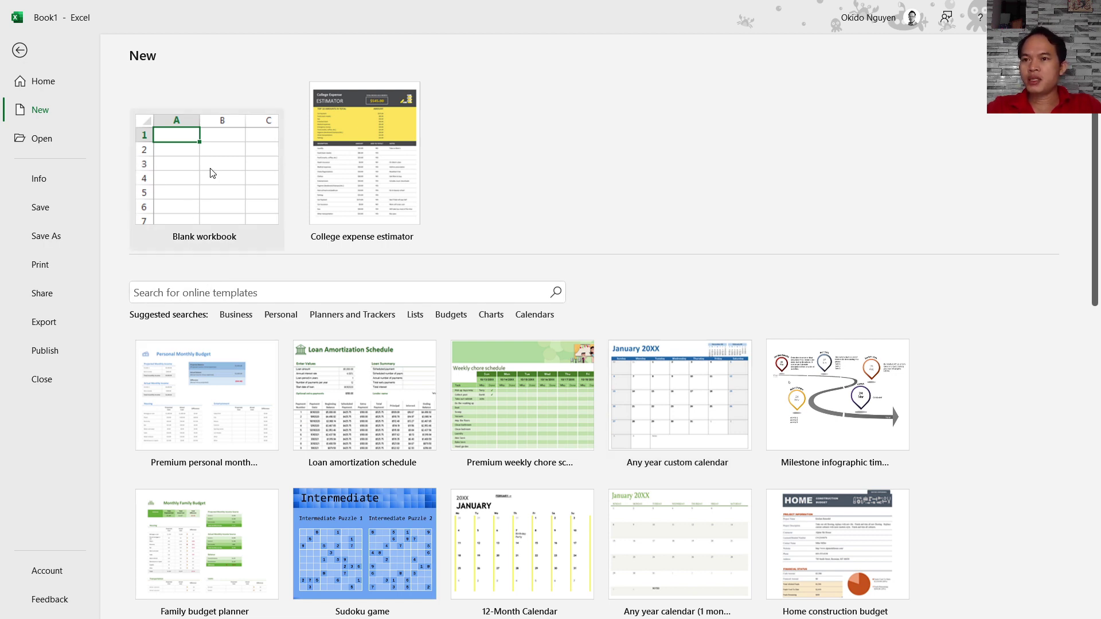
{"action": "left_click", "coordinate": [24, 57]}
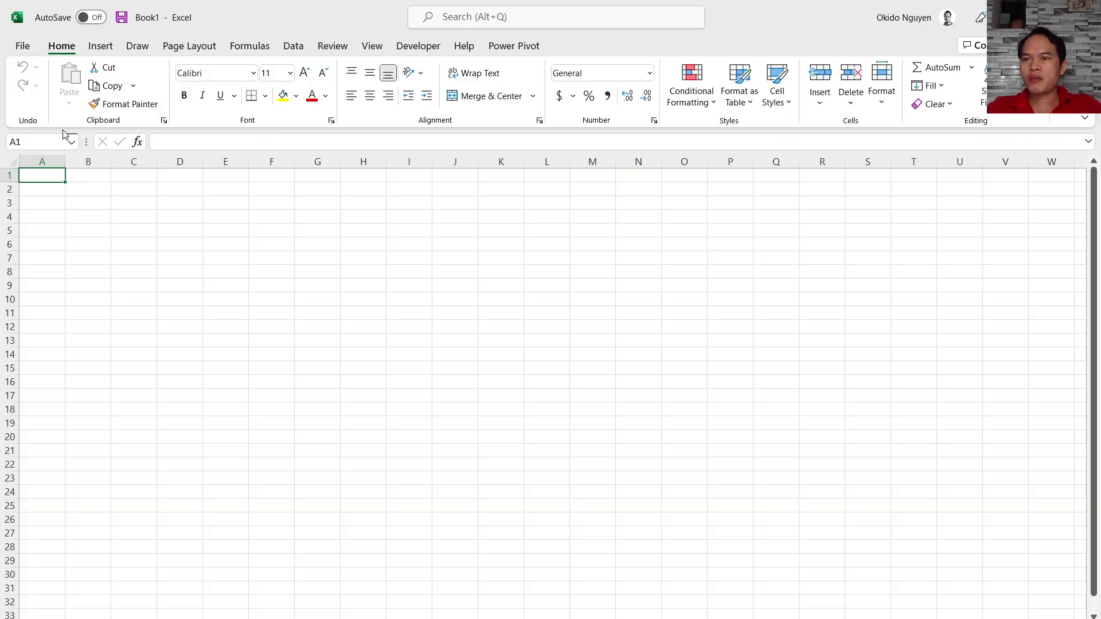
Step: Reopen the new-workbook template gallery from Book1
{"action": "left_click", "coordinate": [28, 45]}
{"action": "left_click", "coordinate": [36, 111]}
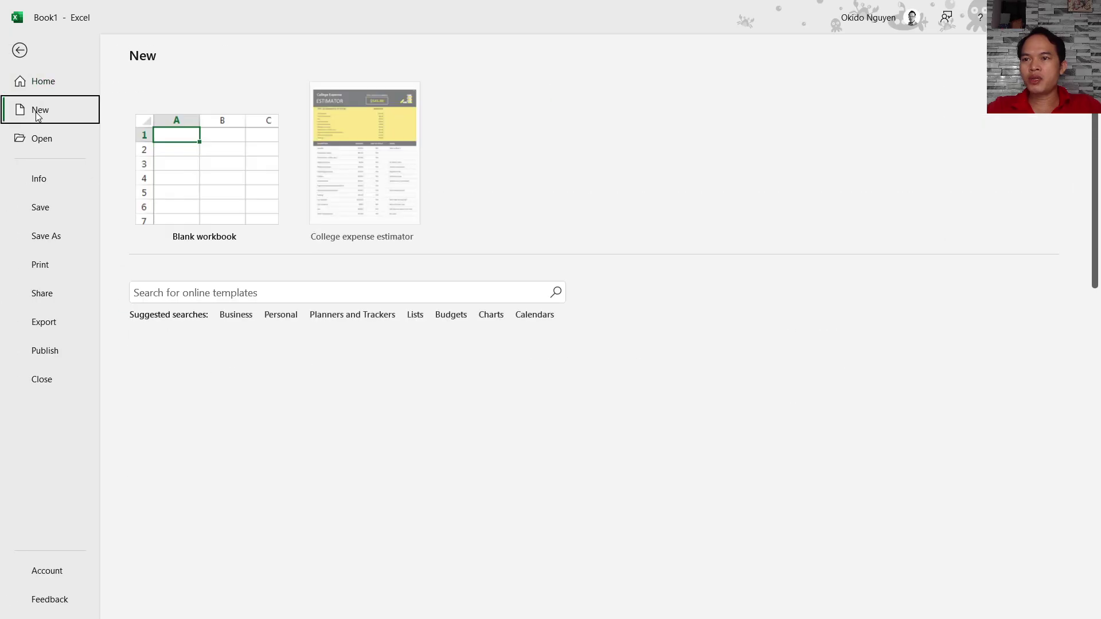
{"action": "scroll", "coordinate": [463, 294], "scroll_direction": "down", "scroll_amount": 2}
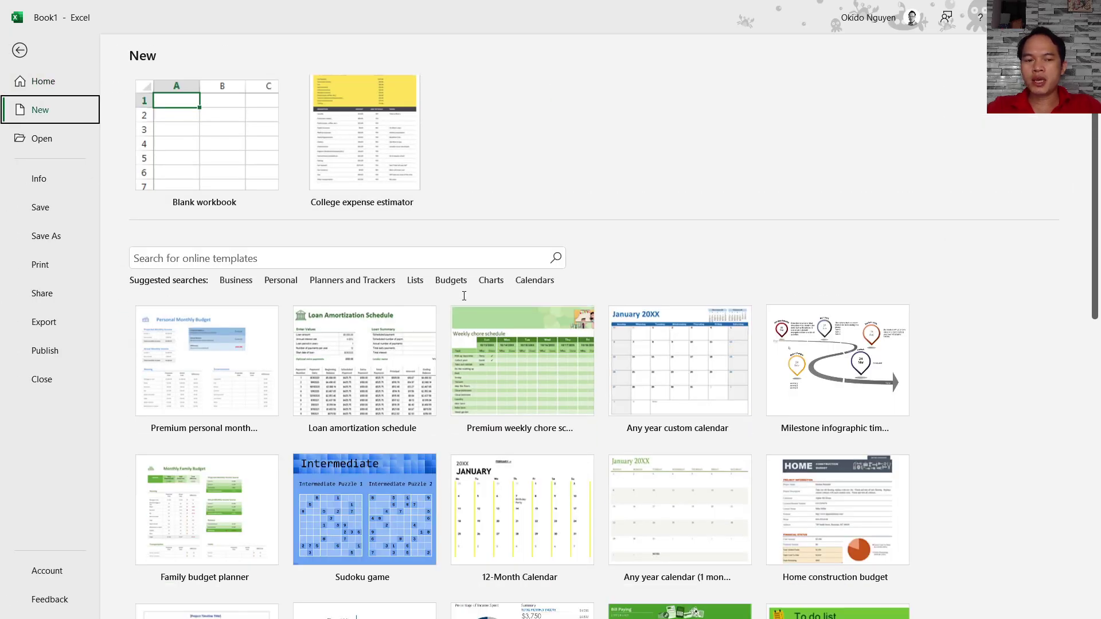
{"action": "scroll", "coordinate": [463, 295], "scroll_direction": "up", "scroll_amount": 2}
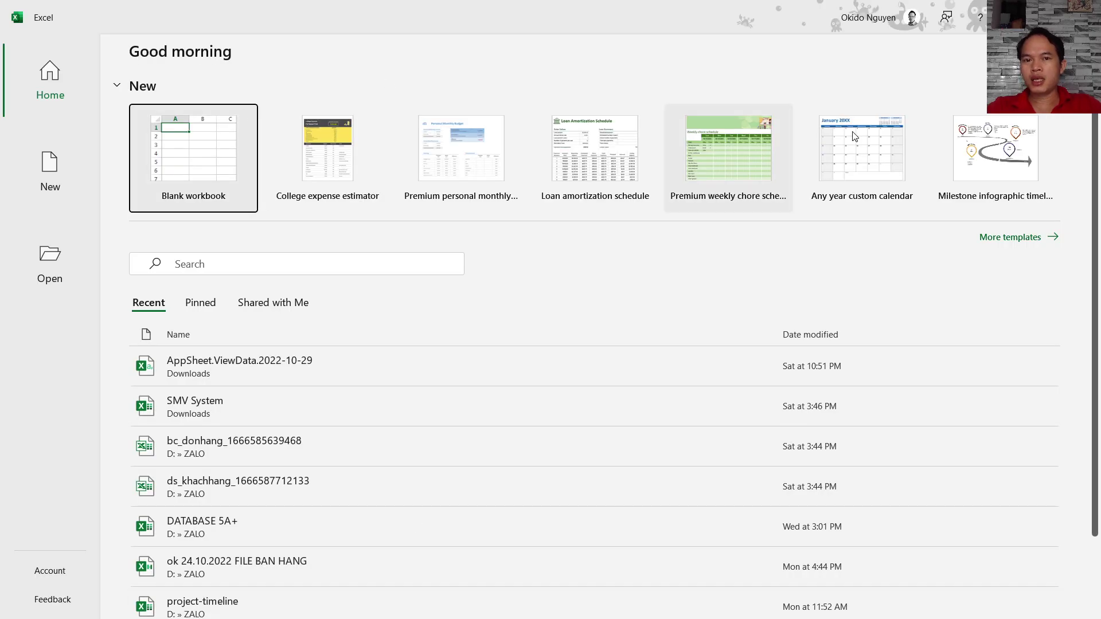
Step: Show the full set of templates and scroll through the list
{"action": "left_click", "coordinate": [1035, 239]}
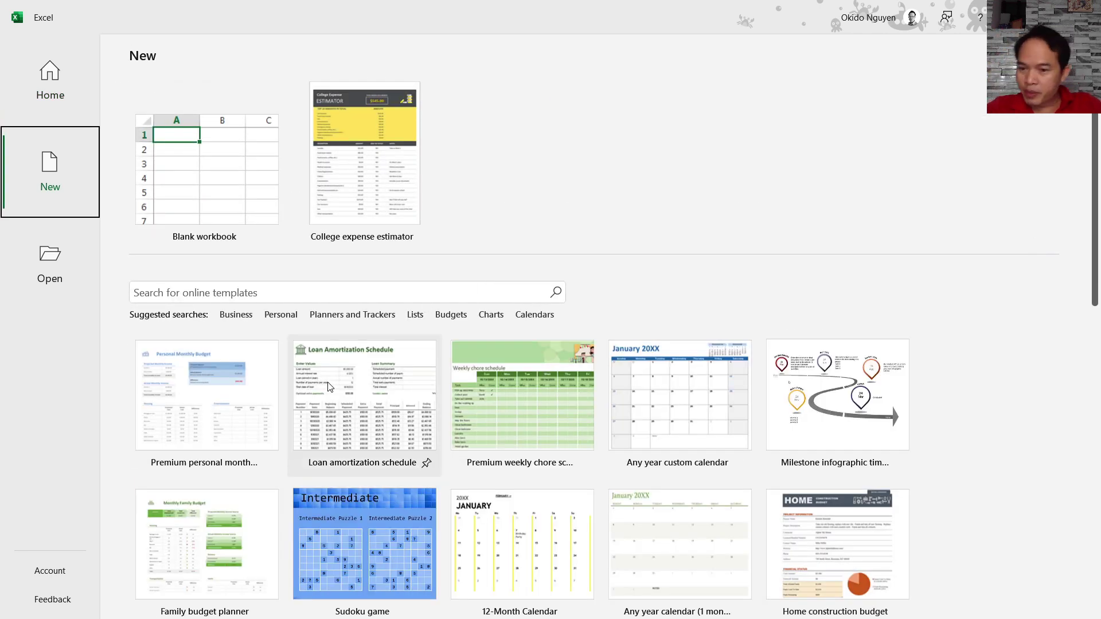
{"action": "scroll", "coordinate": [327, 382], "scroll_direction": "down", "scroll_amount": 1}
{"action": "scroll", "coordinate": [328, 381], "scroll_direction": "down", "scroll_amount": 2}
{"action": "scroll", "coordinate": [328, 382], "scroll_direction": "down", "scroll_amount": 1}
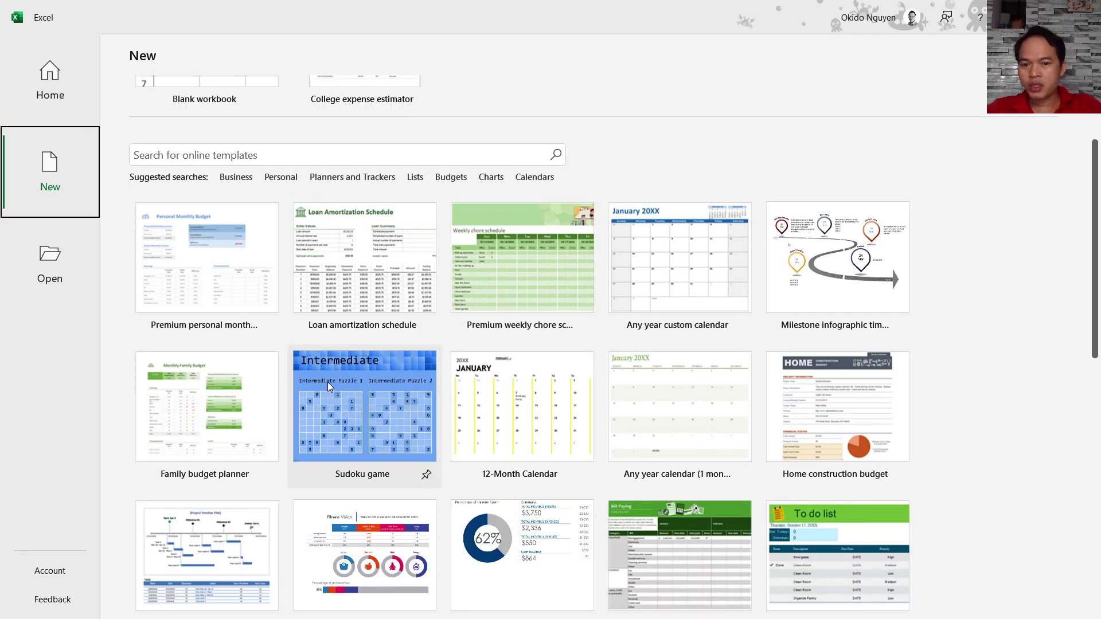
{"action": "scroll", "coordinate": [328, 381], "scroll_direction": "down", "scroll_amount": 2}
{"action": "scroll", "coordinate": [328, 382], "scroll_direction": "up", "scroll_amount": 5}
Step: Search the online templates for 'invoice'
{"action": "left_click", "coordinate": [264, 256]}
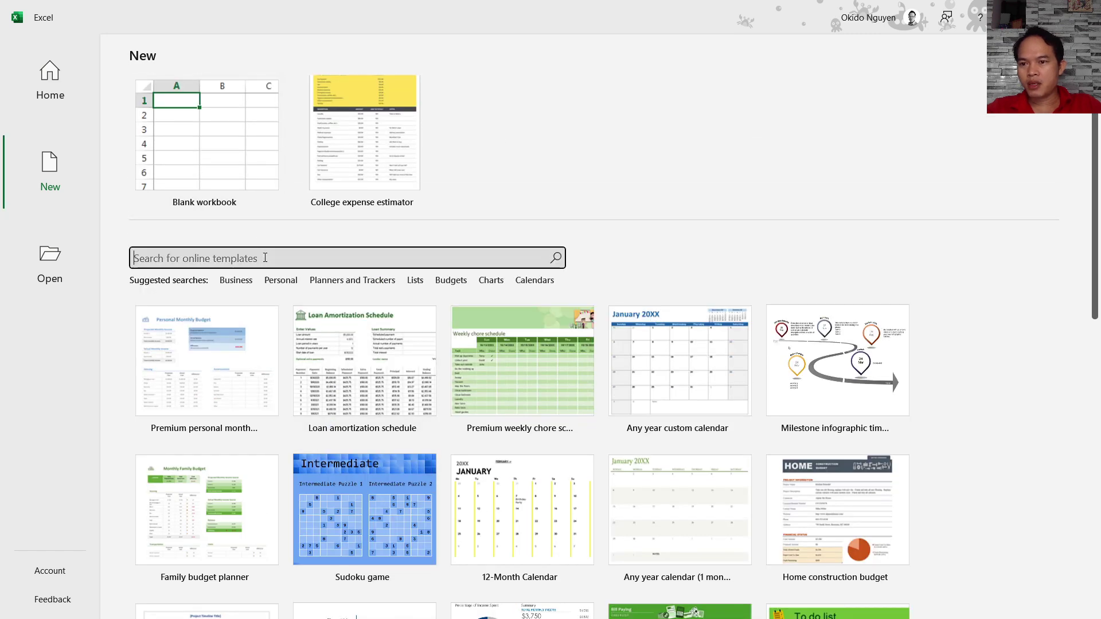
{"action": "type", "text": "invoice"}
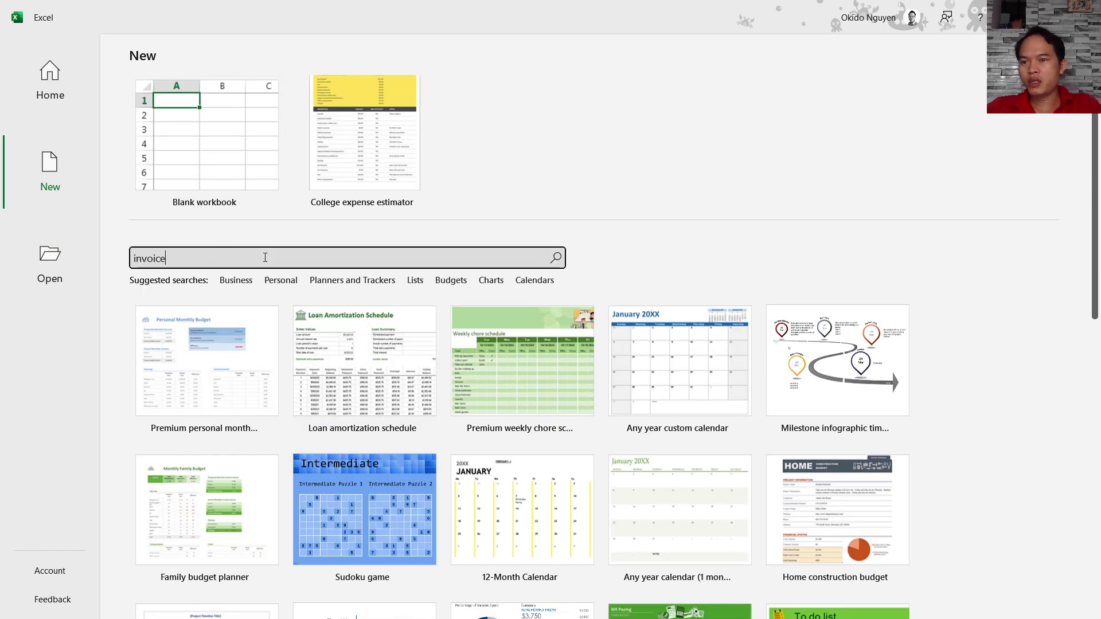
{"action": "key", "text": "Return"}
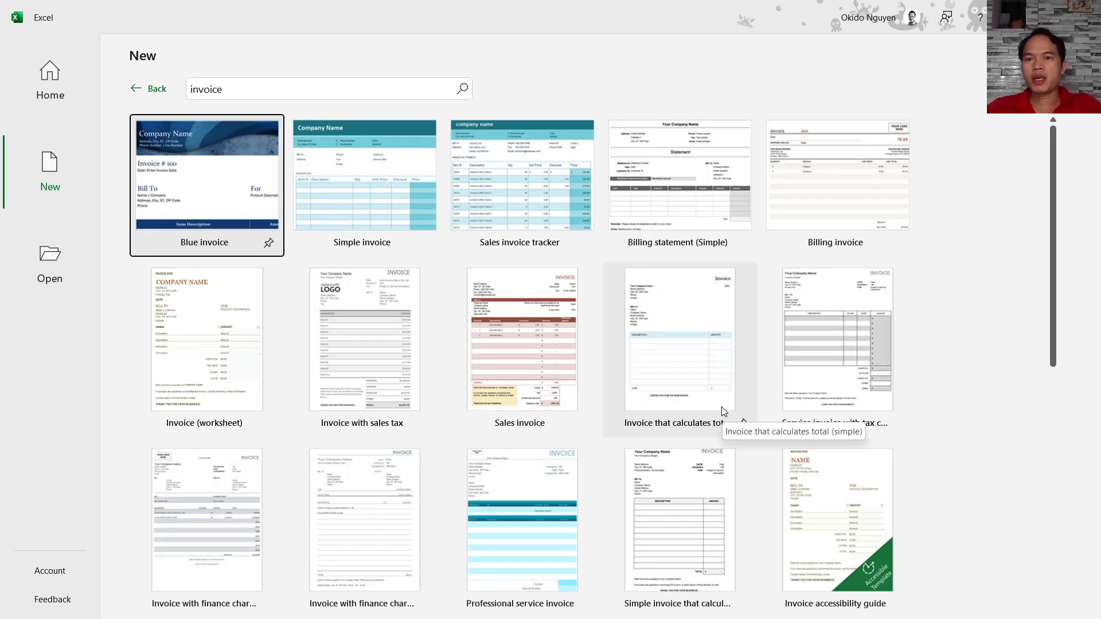
Step: Browse the invoice results and preview the Sales invoice template
{"action": "scroll", "coordinate": [528, 353], "scroll_direction": "down", "scroll_amount": 1}
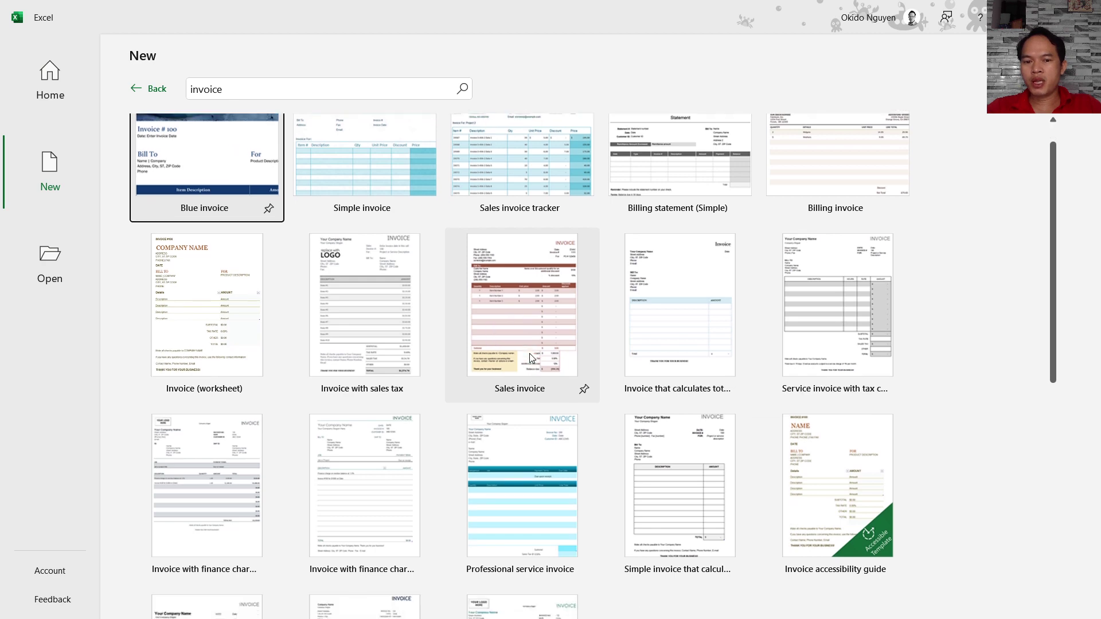
{"action": "scroll", "coordinate": [529, 354], "scroll_direction": "down", "scroll_amount": 3}
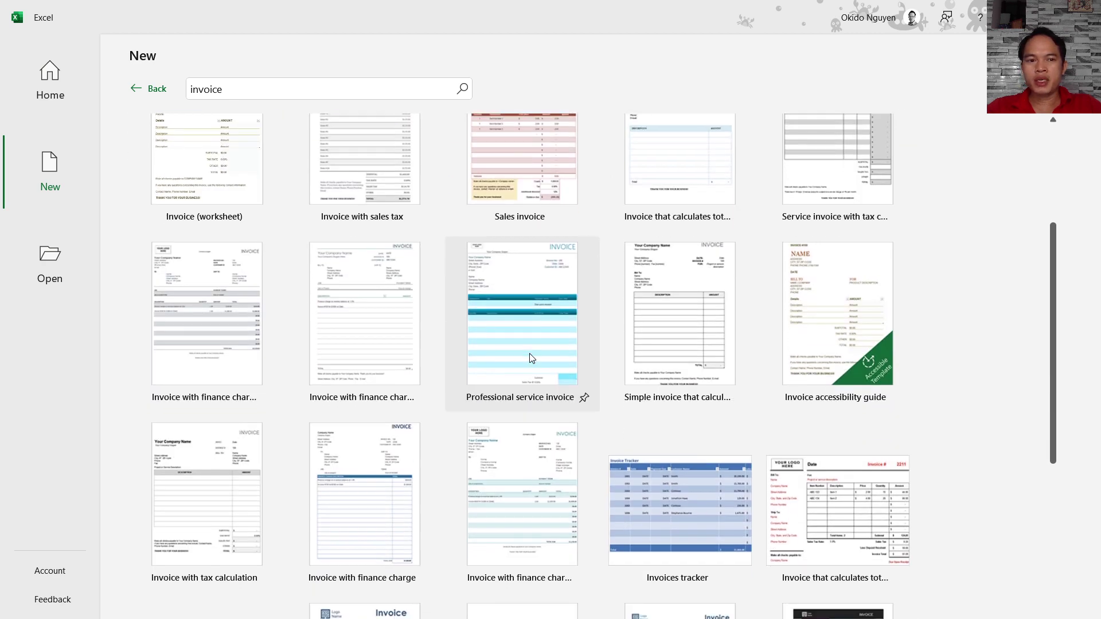
{"action": "scroll", "coordinate": [530, 356], "scroll_direction": "down", "scroll_amount": 1}
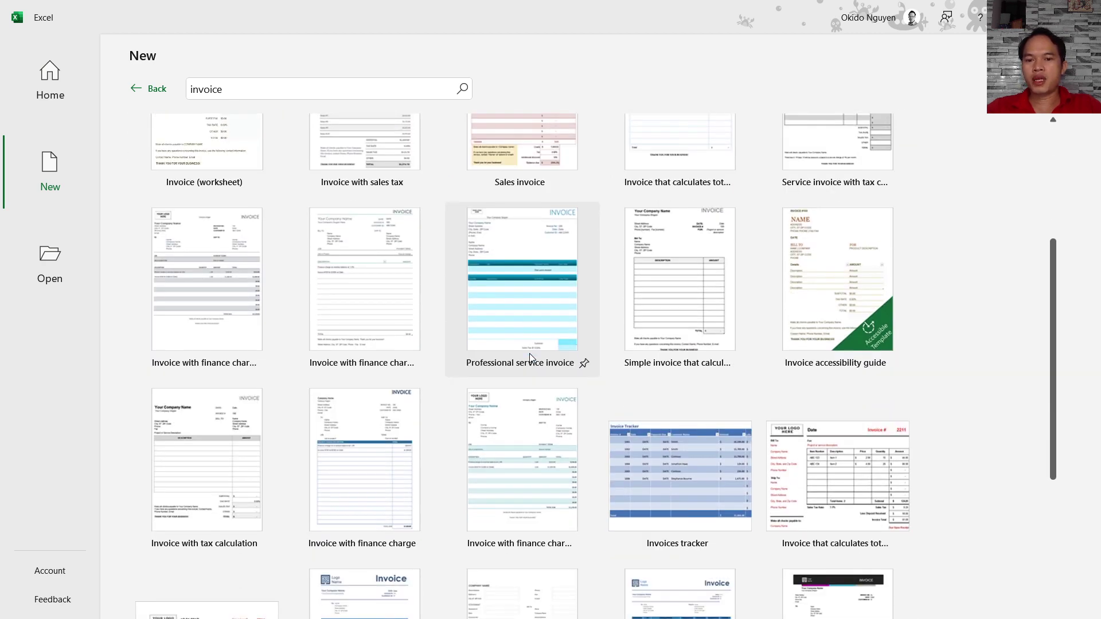
{"action": "scroll", "coordinate": [529, 355], "scroll_direction": "up", "scroll_amount": 3}
{"action": "scroll", "coordinate": [528, 353], "scroll_direction": "up", "scroll_amount": 2}
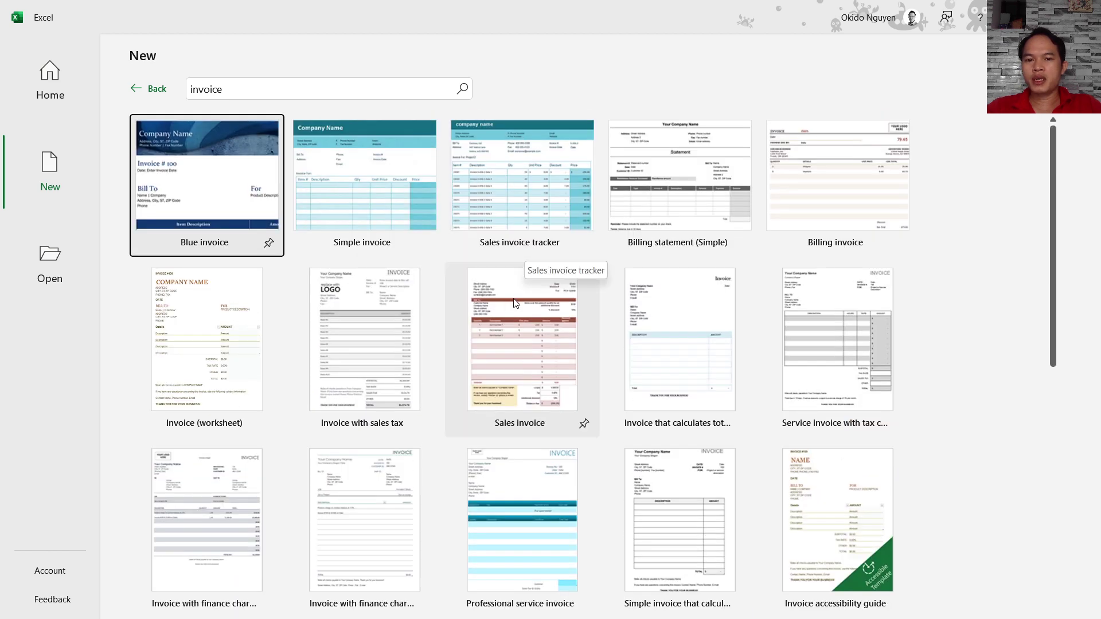
{"action": "left_click", "coordinate": [527, 339]}
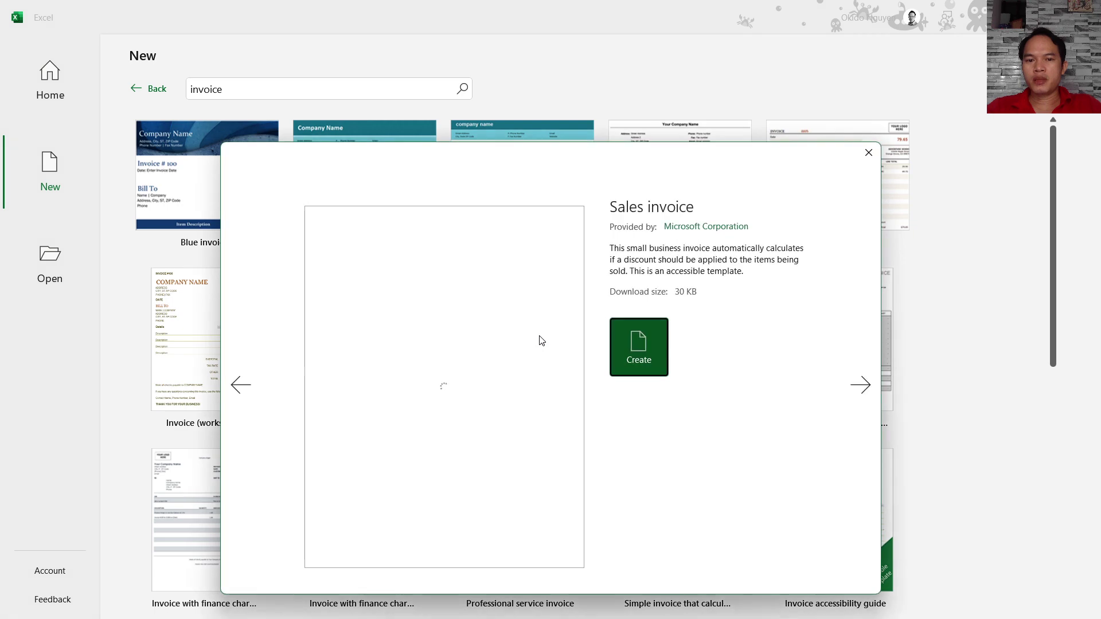
Step: Create a Sales invoice1 workbook from the Sales invoice template
{"action": "left_click", "coordinate": [630, 356]}
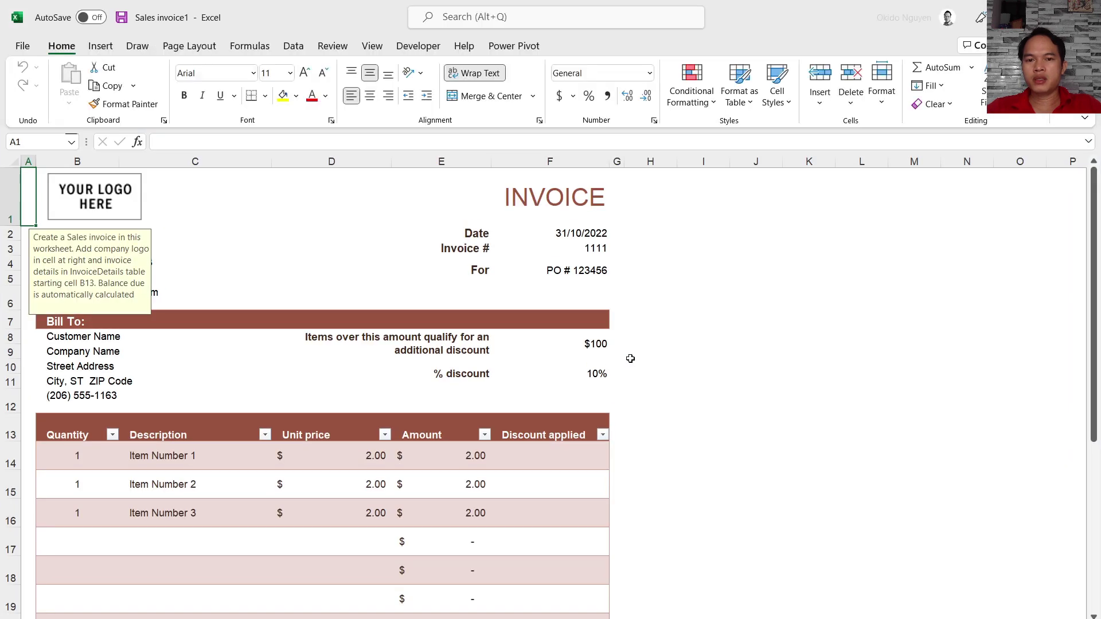
{"action": "scroll", "coordinate": [408, 433], "scroll_direction": "down", "scroll_amount": 5}
{"action": "scroll", "coordinate": [408, 433], "scroll_direction": "up", "scroll_amount": 5}
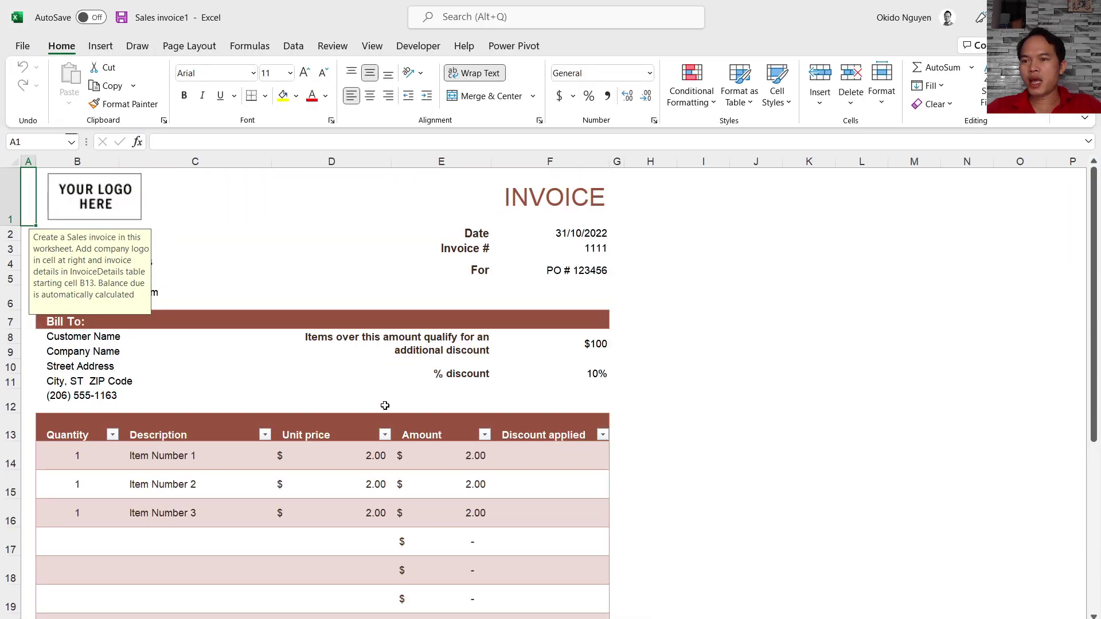
Step: Inspect cell D5, the C13 Description heading and E14 Amount formula, then return to the template gallery
{"action": "left_click", "coordinate": [347, 280]}
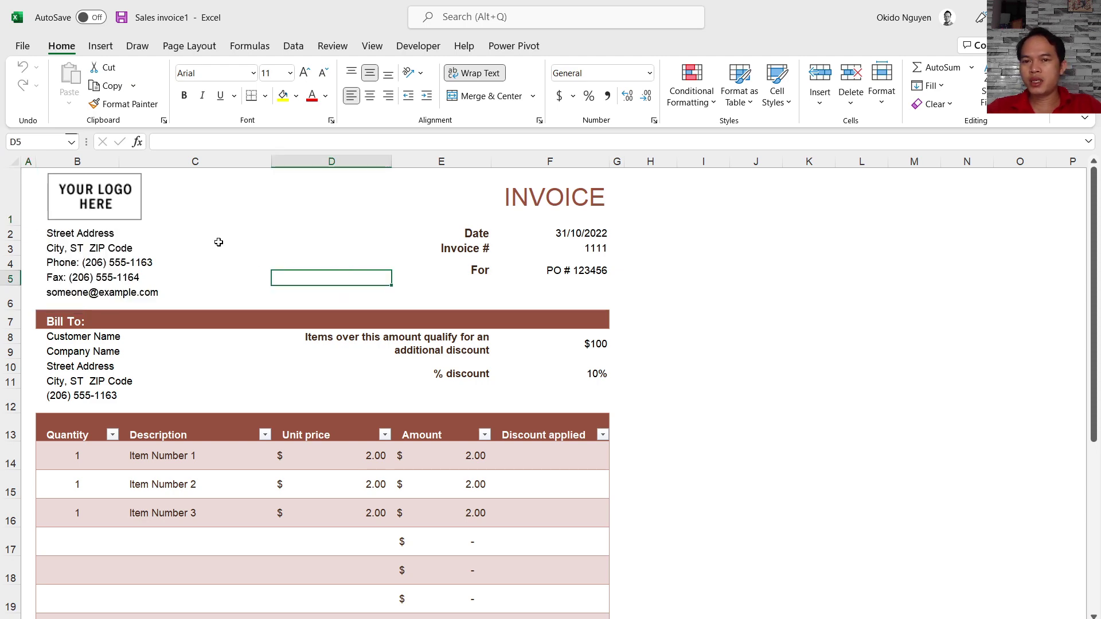
{"action": "scroll", "coordinate": [219, 242], "scroll_direction": "down", "scroll_amount": 3}
{"action": "scroll", "coordinate": [222, 481], "scroll_direction": "down", "scroll_amount": 2}
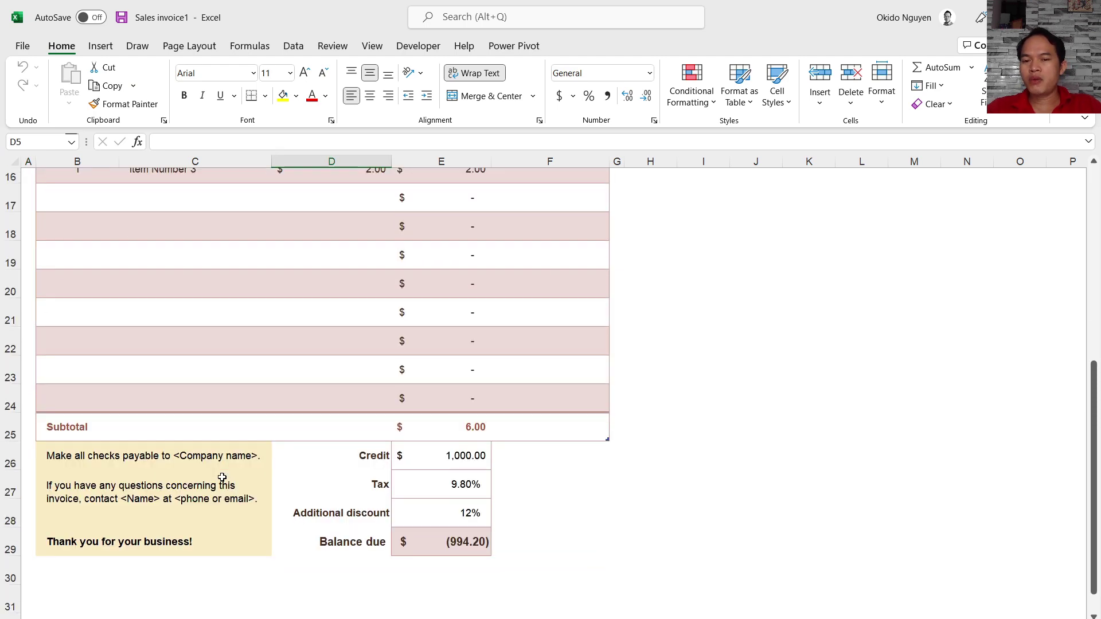
{"action": "scroll", "coordinate": [222, 477], "scroll_direction": "up", "scroll_amount": 4}
{"action": "left_click", "coordinate": [148, 348]}
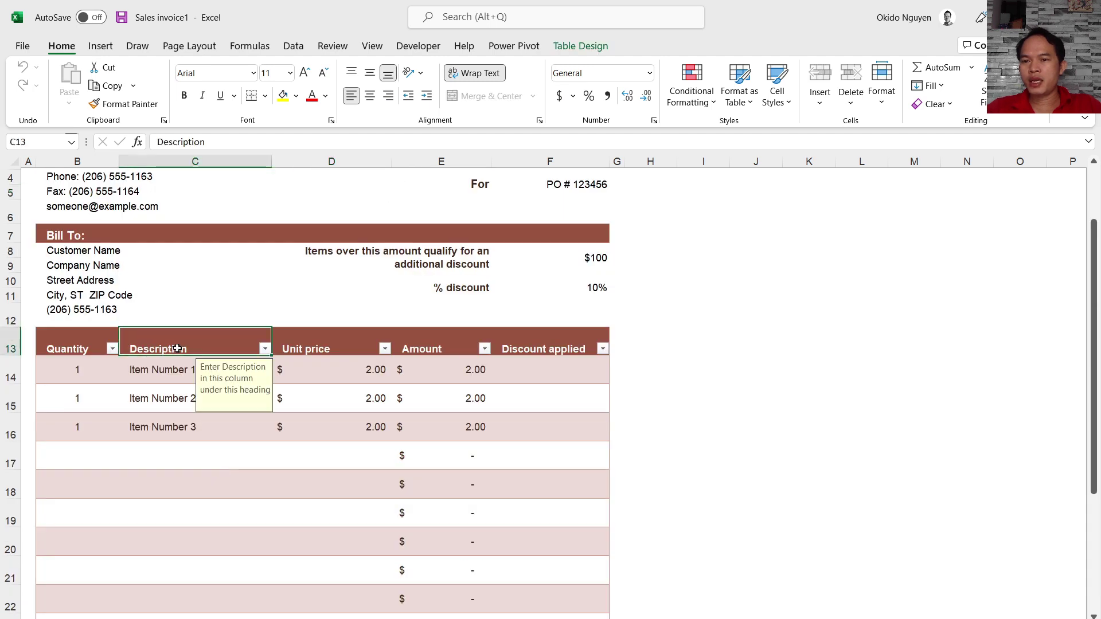
{"action": "left_click", "coordinate": [452, 358]}
{"action": "scroll", "coordinate": [452, 355], "scroll_direction": "down", "scroll_amount": 3}
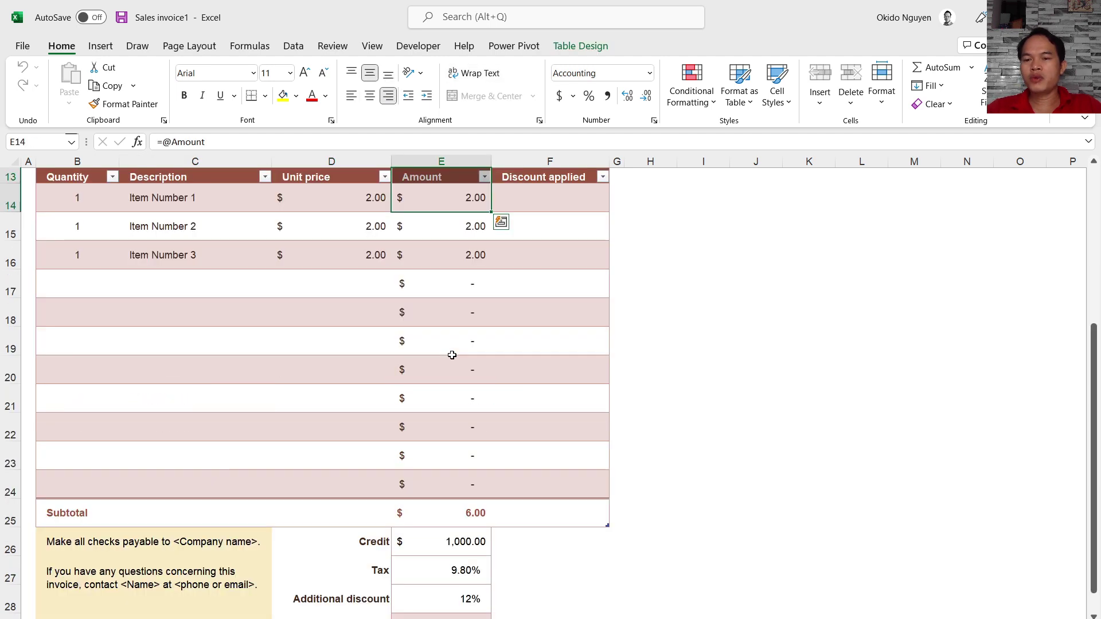
{"action": "left_click", "coordinate": [23, 46]}
{"action": "left_click", "coordinate": [45, 108]}
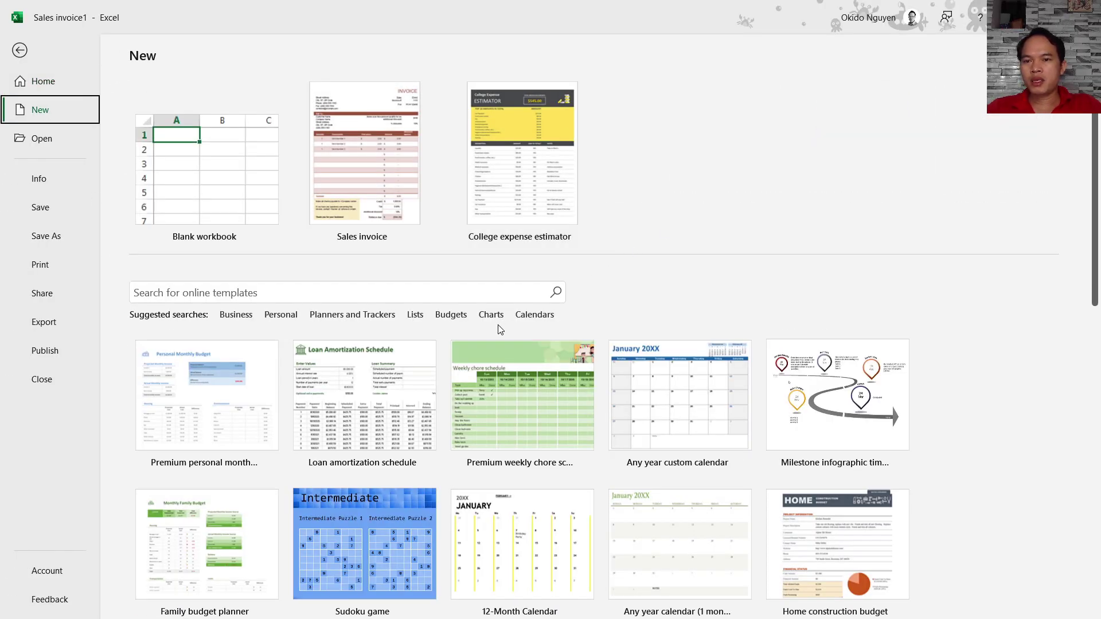
Step: Search Planners and Trackers templates and create a workbook from Gantt project planner
{"action": "left_click", "coordinate": [319, 318]}
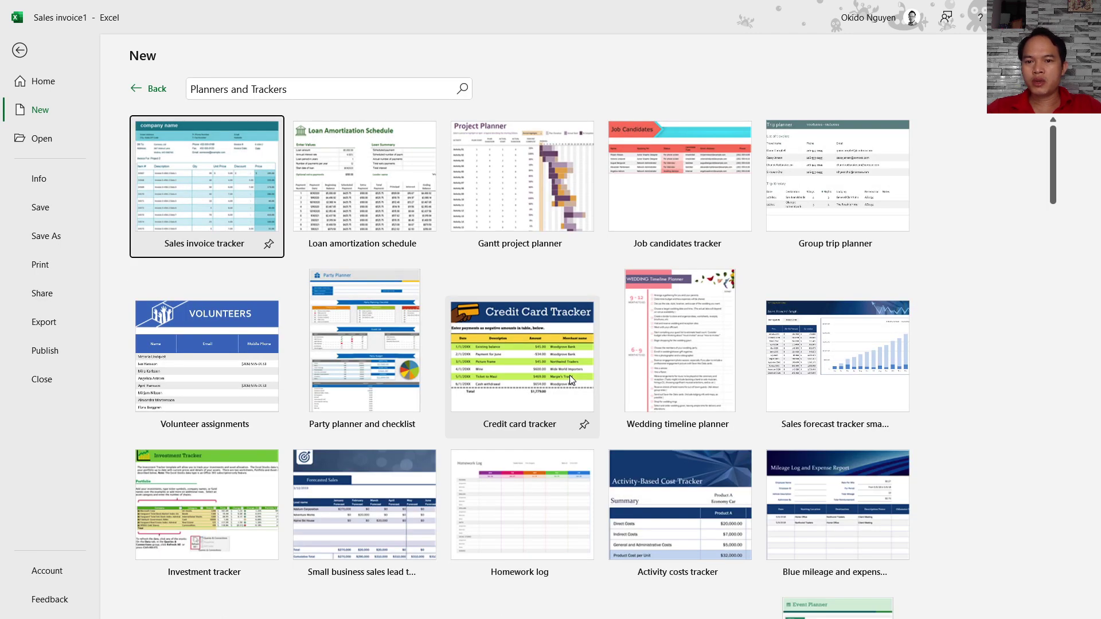
{"action": "scroll", "coordinate": [431, 373], "scroll_direction": "down", "scroll_amount": 1}
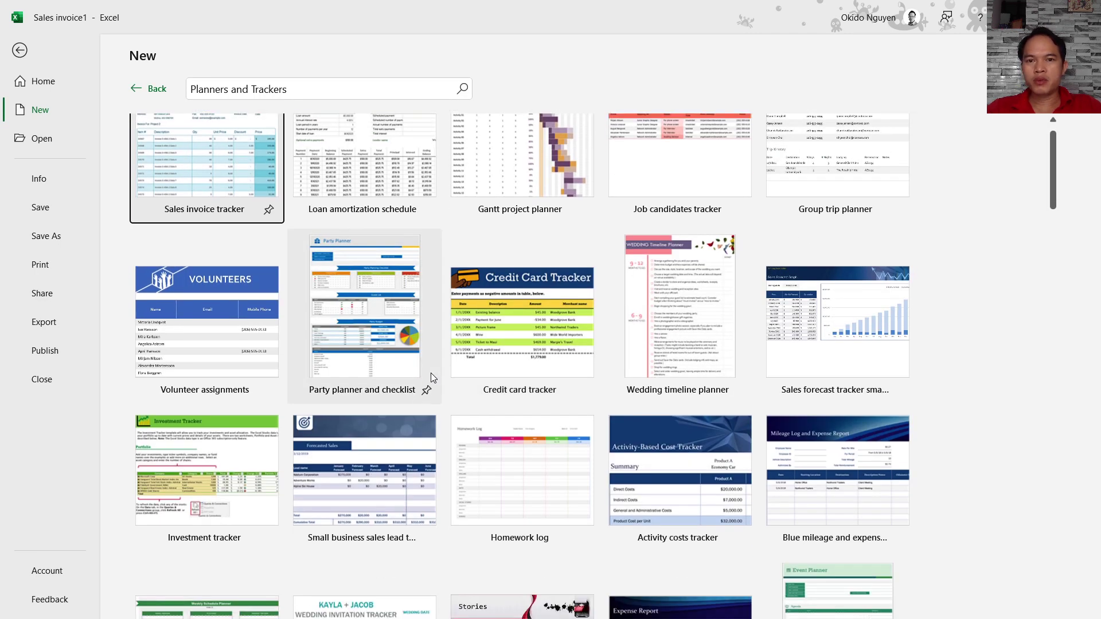
{"action": "scroll", "coordinate": [431, 373], "scroll_direction": "up", "scroll_amount": 1}
{"action": "left_click", "coordinate": [514, 163]}
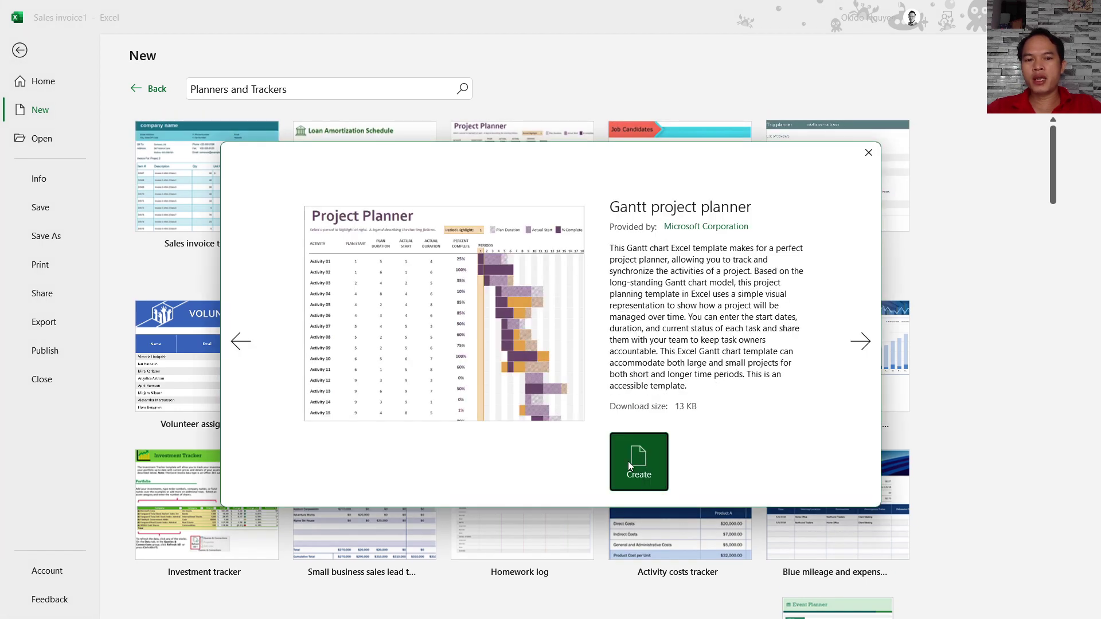
{"action": "left_click", "coordinate": [629, 464]}
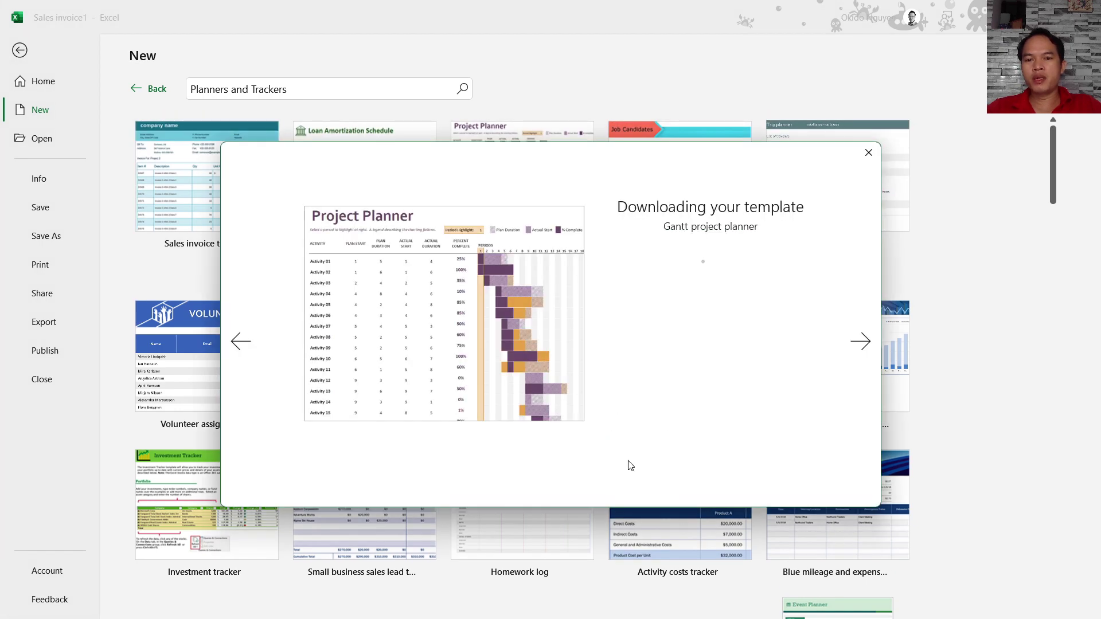
Step: Scroll the Gantt planner and select cell S22 in the chart area
{"action": "scroll", "coordinate": [627, 460], "scroll_direction": "up", "scroll_amount": 1}
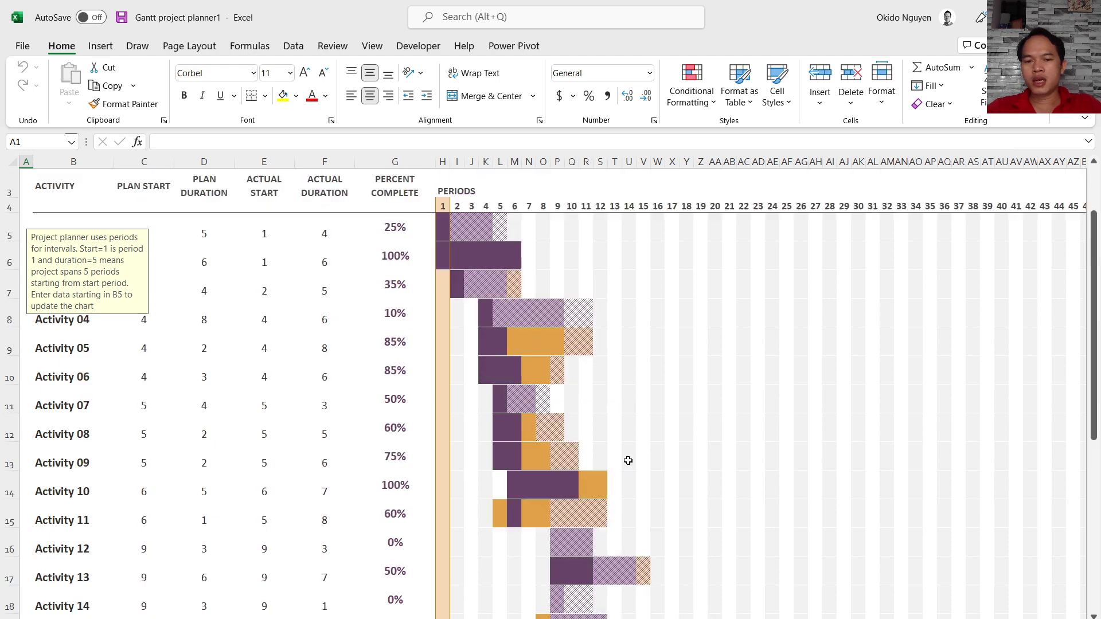
{"action": "scroll", "coordinate": [627, 461], "scroll_direction": "down", "scroll_amount": 4}
{"action": "scroll", "coordinate": [628, 460], "scroll_direction": "down", "scroll_amount": 4}
{"action": "scroll", "coordinate": [628, 460], "scroll_direction": "up", "scroll_amount": 4}
{"action": "left_click", "coordinate": [601, 382]}
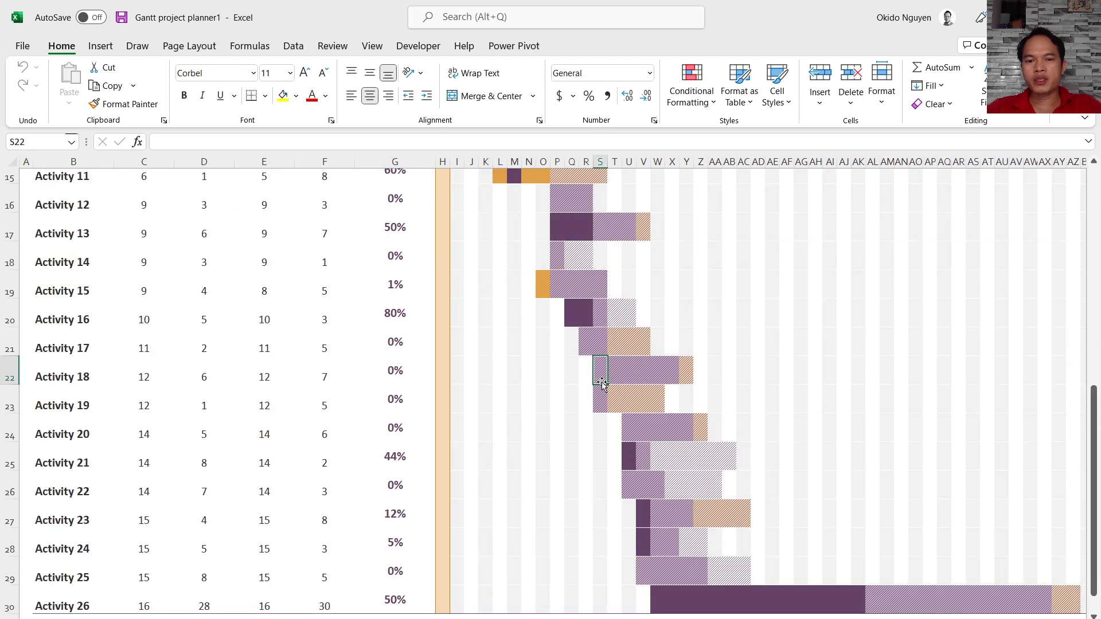
Step: Review the conditional formatting rules without changes, then return to the File start page
{"action": "left_click", "coordinate": [706, 104]}
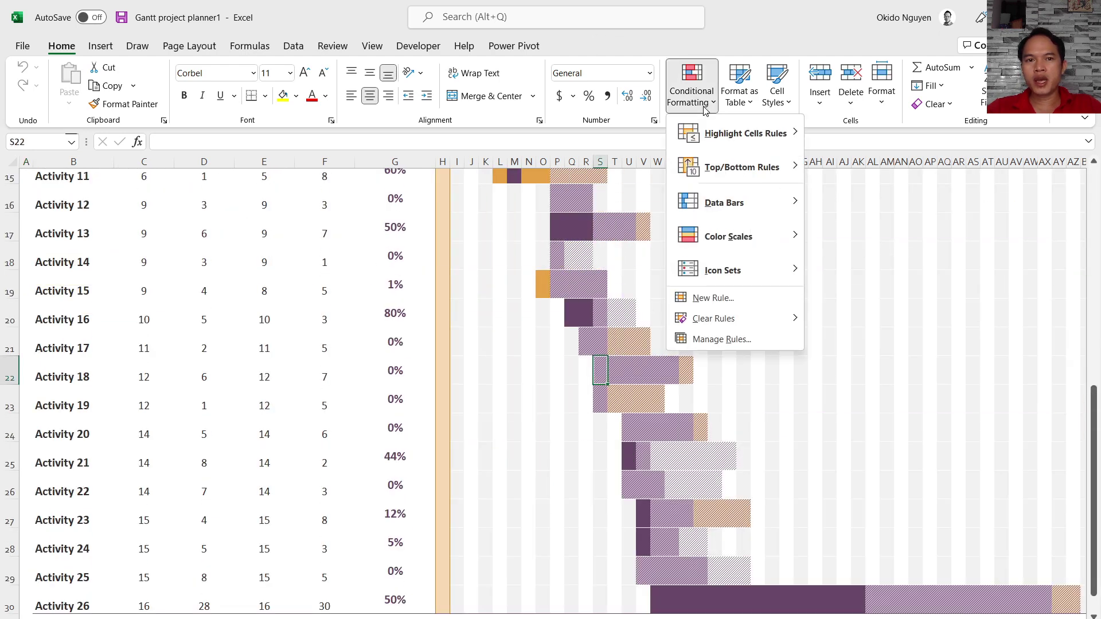
{"action": "left_click", "coordinate": [736, 338]}
{"action": "scroll", "coordinate": [774, 421], "scroll_direction": "down", "scroll_amount": 1}
{"action": "scroll", "coordinate": [774, 421], "scroll_direction": "down", "scroll_amount": 1}
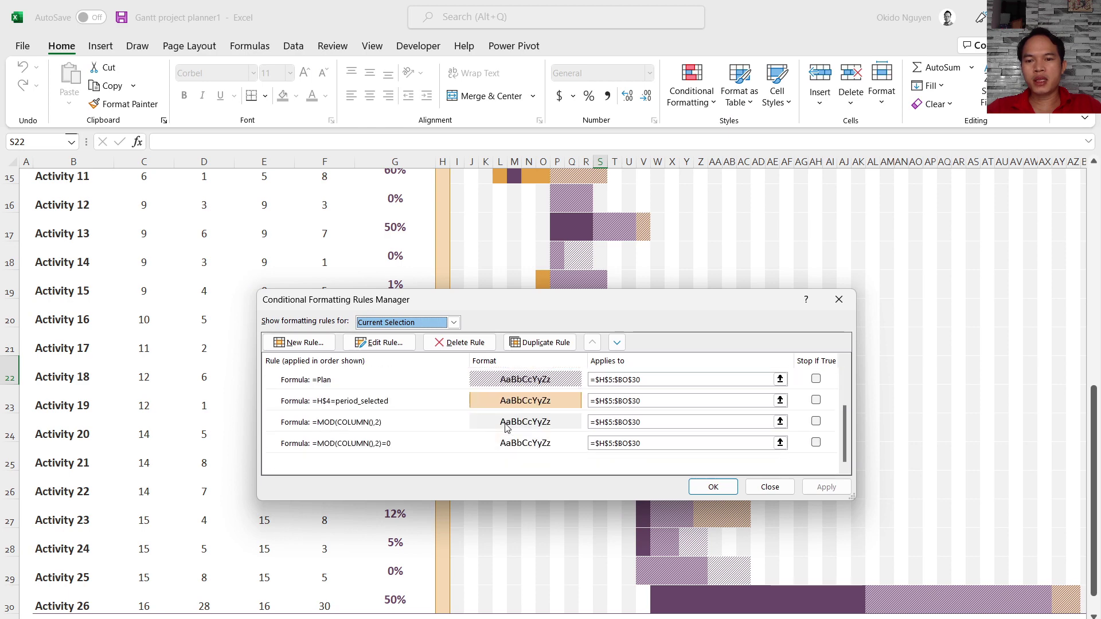
{"action": "left_click", "coordinate": [712, 487]}
{"action": "scroll", "coordinate": [564, 410], "scroll_direction": "up", "scroll_amount": 5}
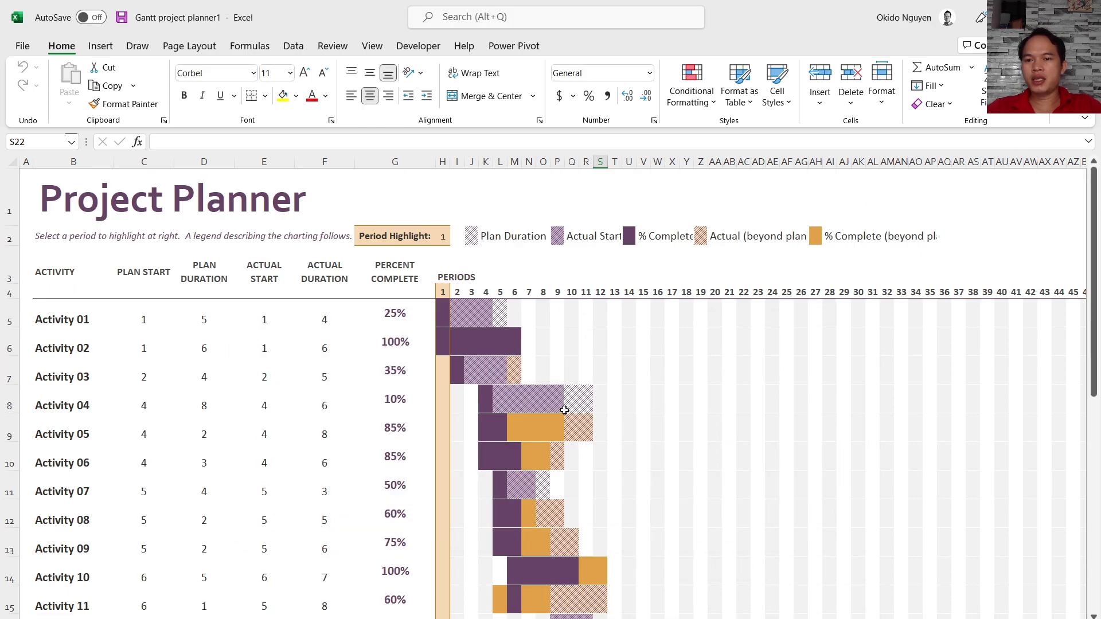
{"action": "left_click", "coordinate": [27, 45]}
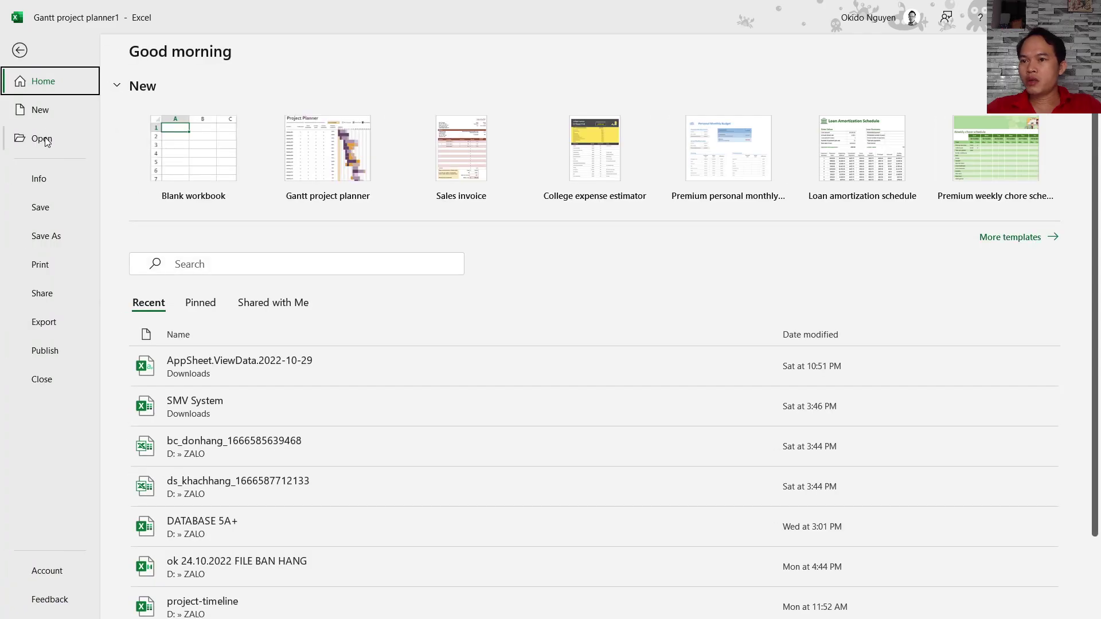
Step: Search the Charts templates and create an Agile Gantt chart workbook
{"action": "left_click", "coordinate": [48, 110]}
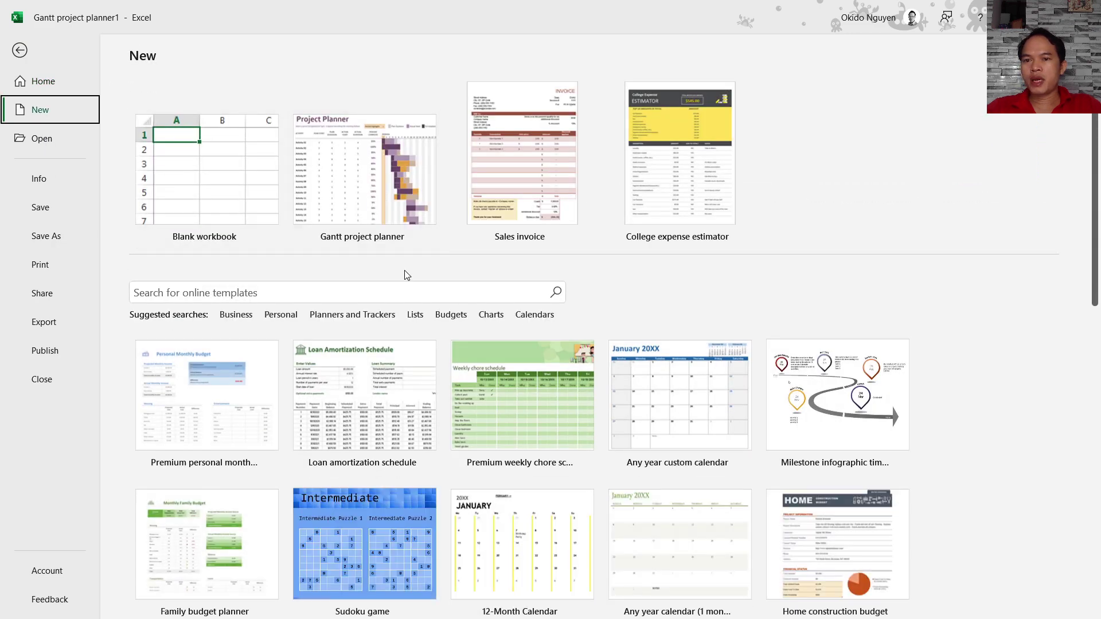
{"action": "left_click", "coordinate": [491, 314]}
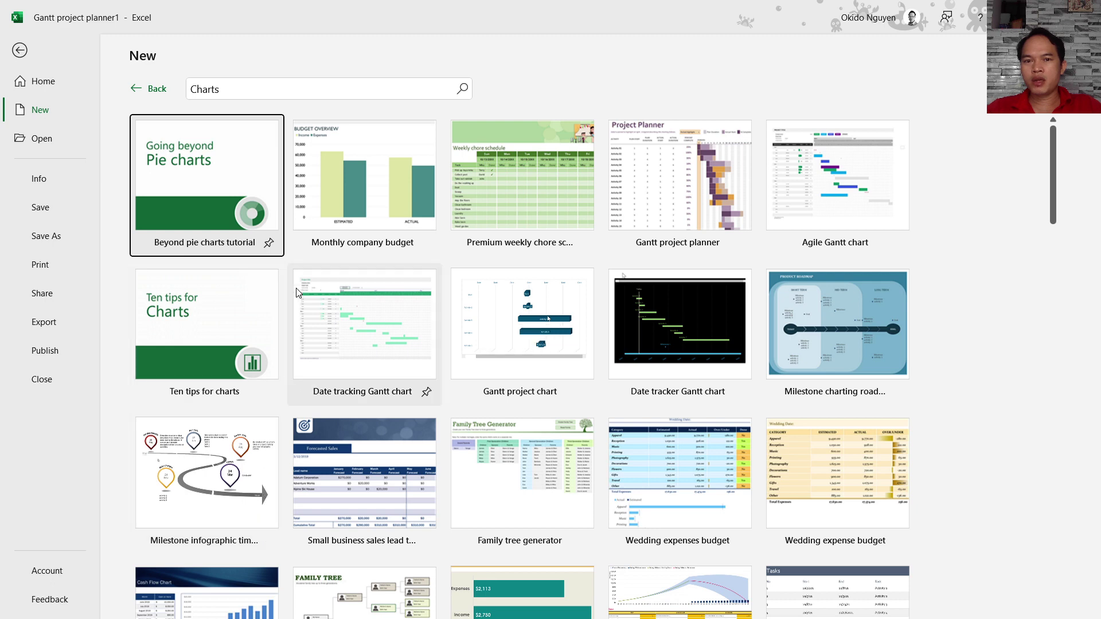
{"action": "left_click", "coordinate": [835, 183]}
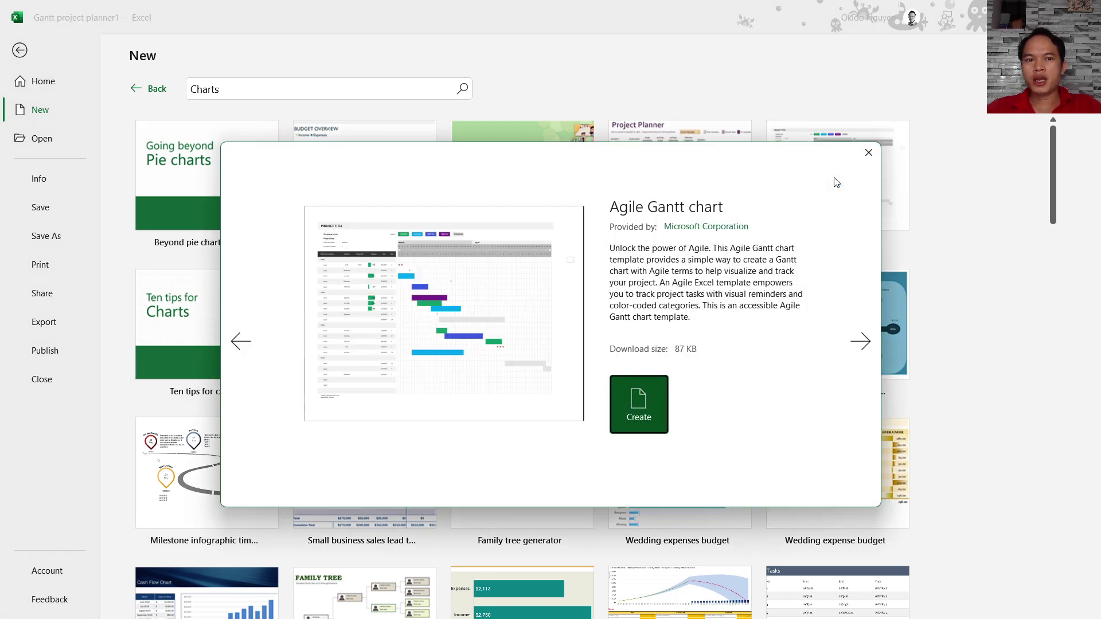
{"action": "left_click", "coordinate": [634, 417]}
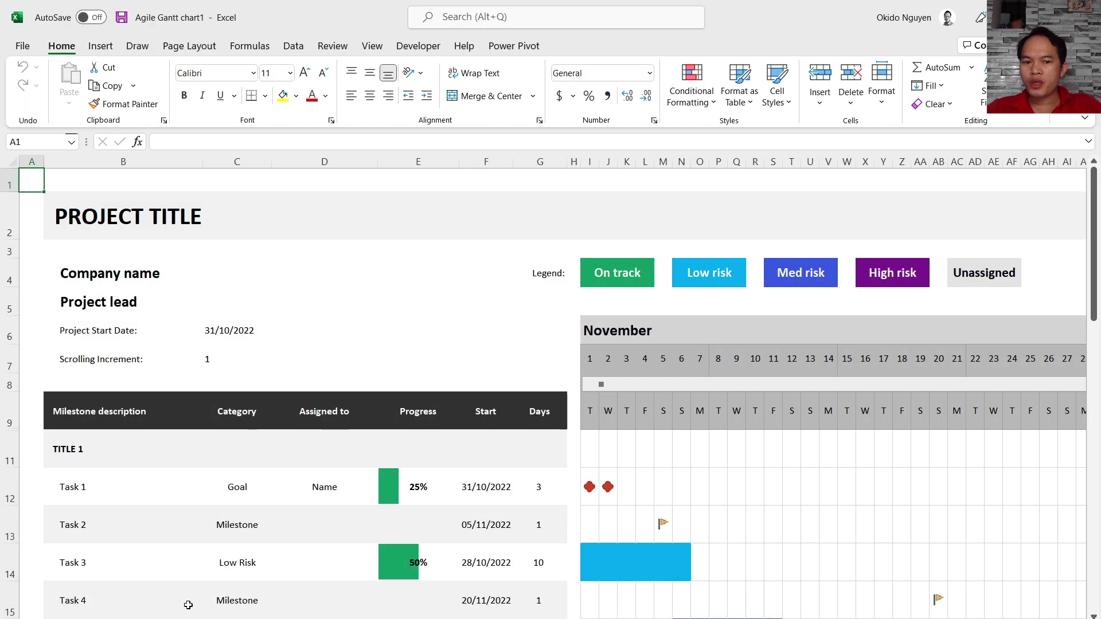
{"action": "scroll", "coordinate": [453, 421], "scroll_direction": "down", "scroll_amount": 1}
{"action": "scroll", "coordinate": [453, 421], "scroll_direction": "down", "scroll_amount": 1}
{"action": "scroll", "coordinate": [453, 421], "scroll_direction": "down", "scroll_amount": 1}
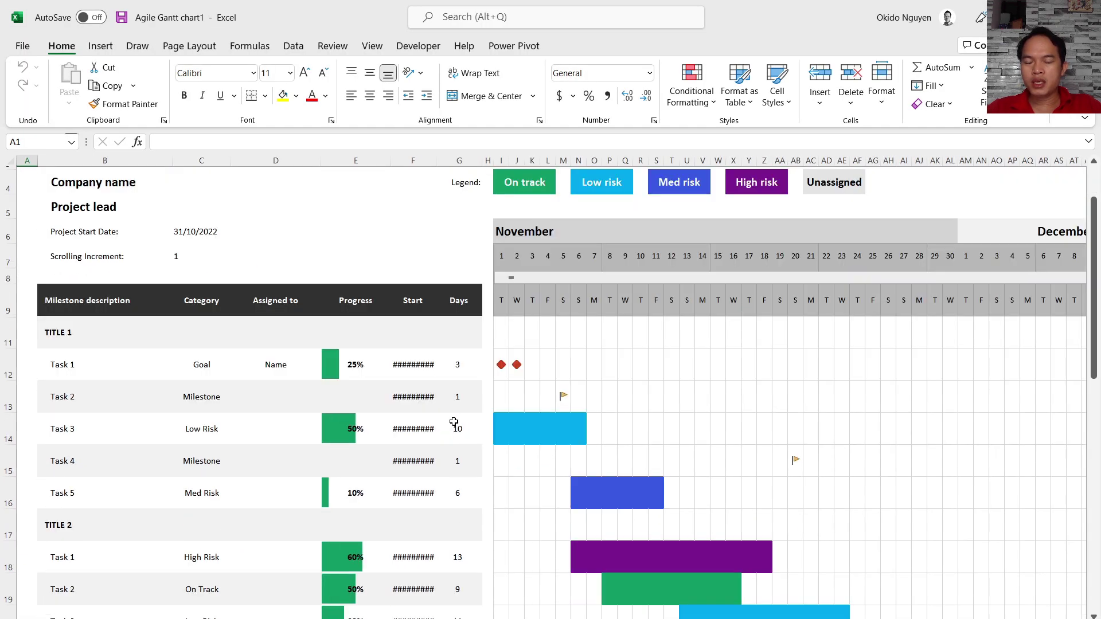
{"action": "scroll", "coordinate": [454, 420], "scroll_direction": "down", "scroll_amount": 1}
{"action": "scroll", "coordinate": [376, 429], "scroll_direction": "up", "scroll_amount": 1}
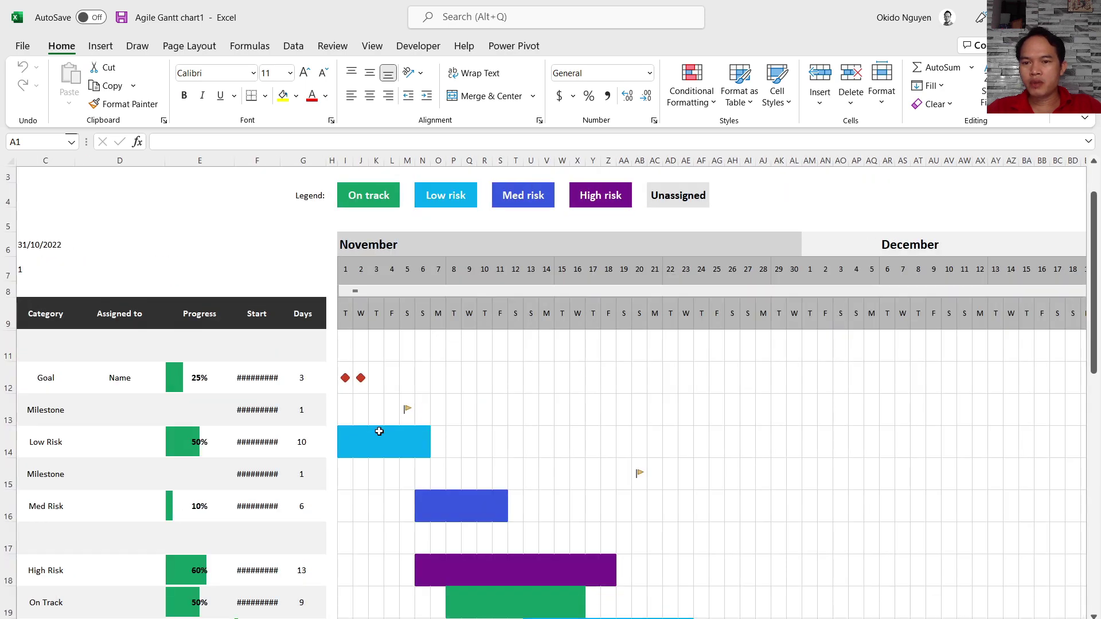
{"action": "scroll", "coordinate": [379, 431], "scroll_direction": "up", "scroll_amount": 1}
{"action": "scroll", "coordinate": [378, 431], "scroll_direction": "up", "scroll_amount": 1}
{"action": "scroll", "coordinate": [379, 431], "scroll_direction": "down", "scroll_amount": 3}
{"action": "scroll", "coordinate": [379, 431], "scroll_direction": "down", "scroll_amount": 2}
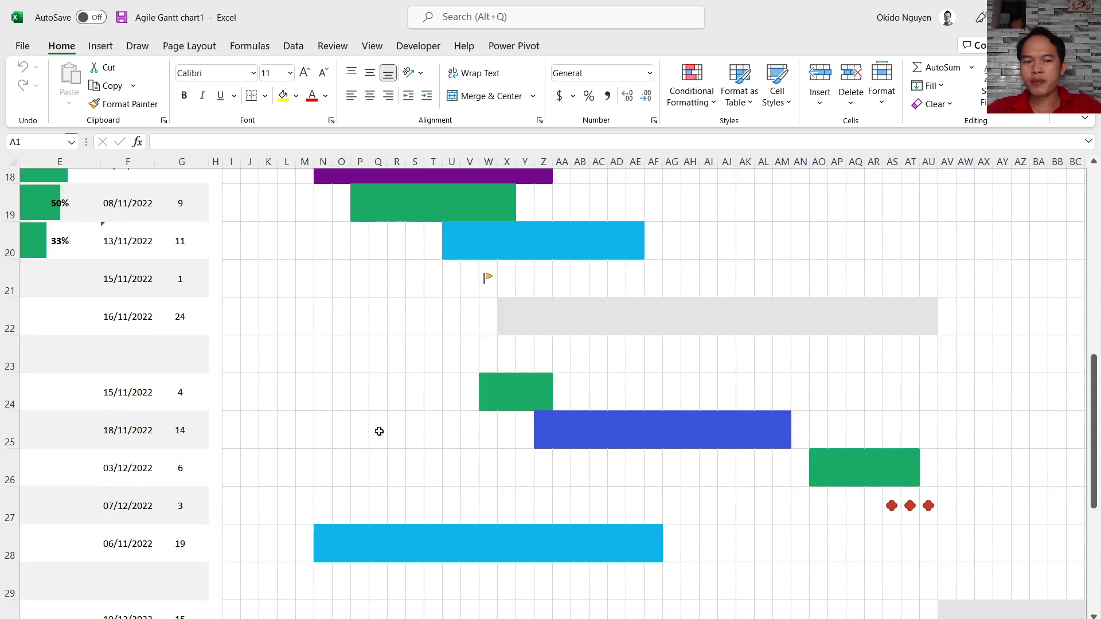
{"action": "key", "text": "ctrl+Home"}
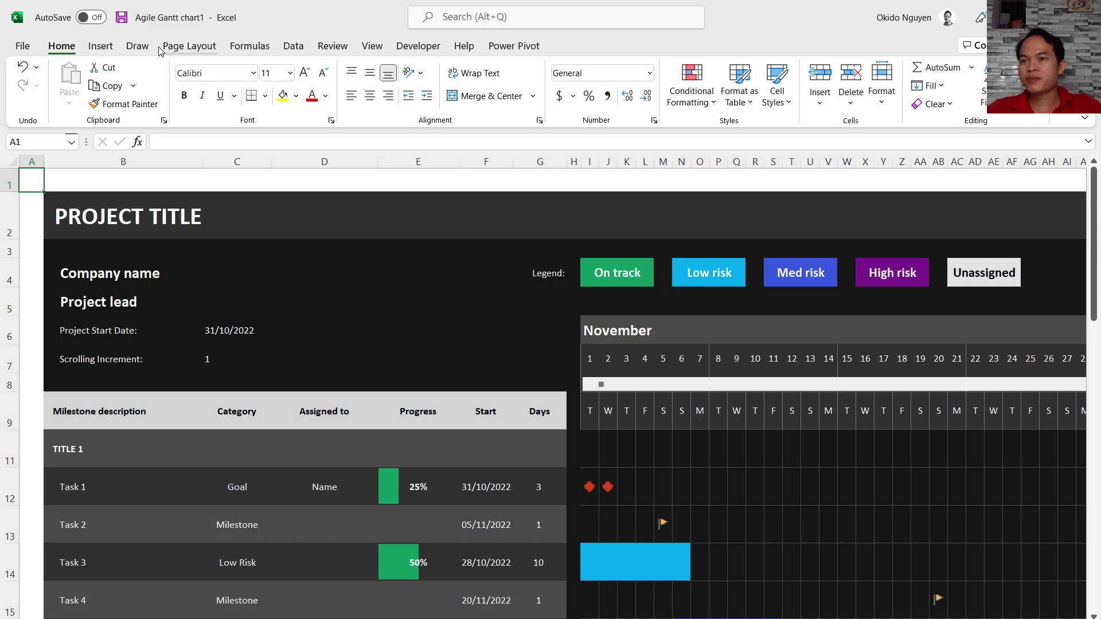
Step: Create a Ten tips for charts workbook from the Charts templates and start its tutorial
{"action": "left_click", "coordinate": [23, 46]}
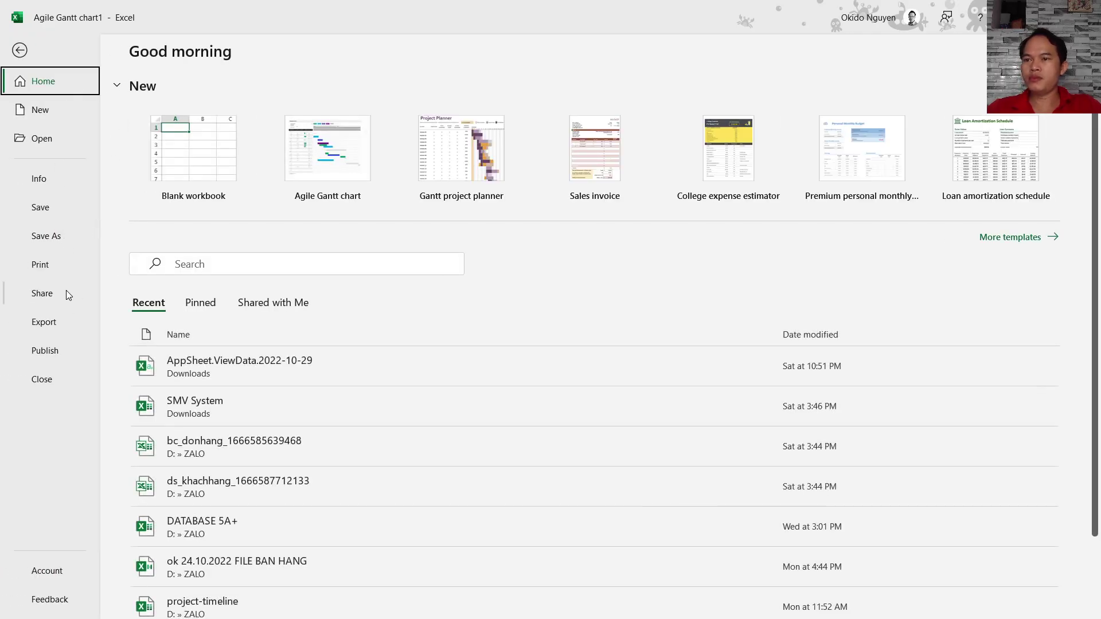
{"action": "left_click", "coordinate": [37, 102]}
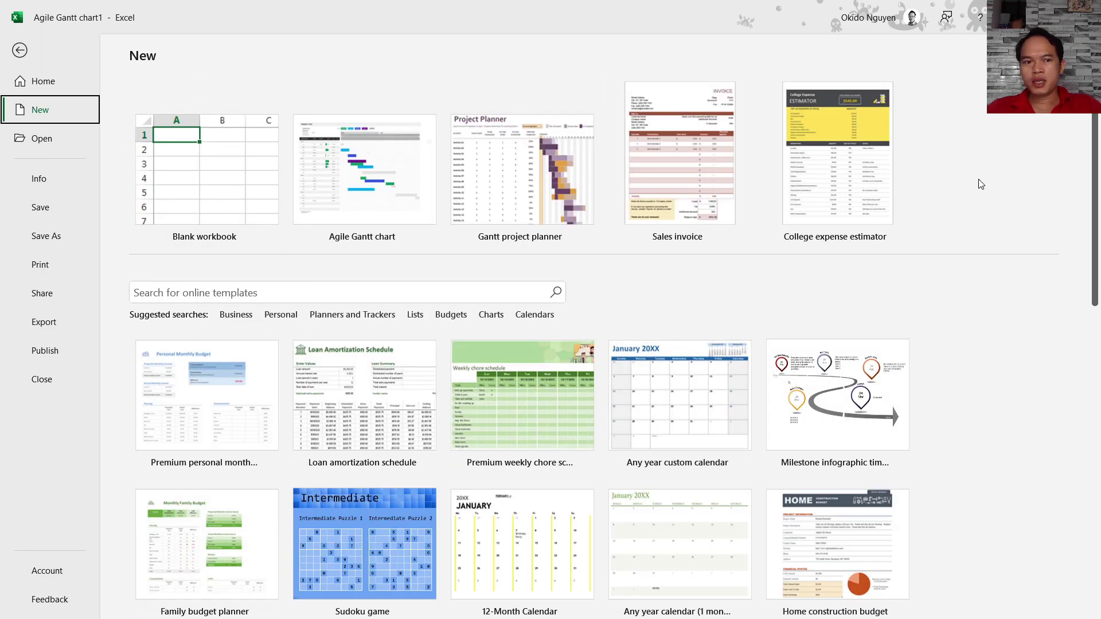
{"action": "left_click", "coordinate": [482, 318]}
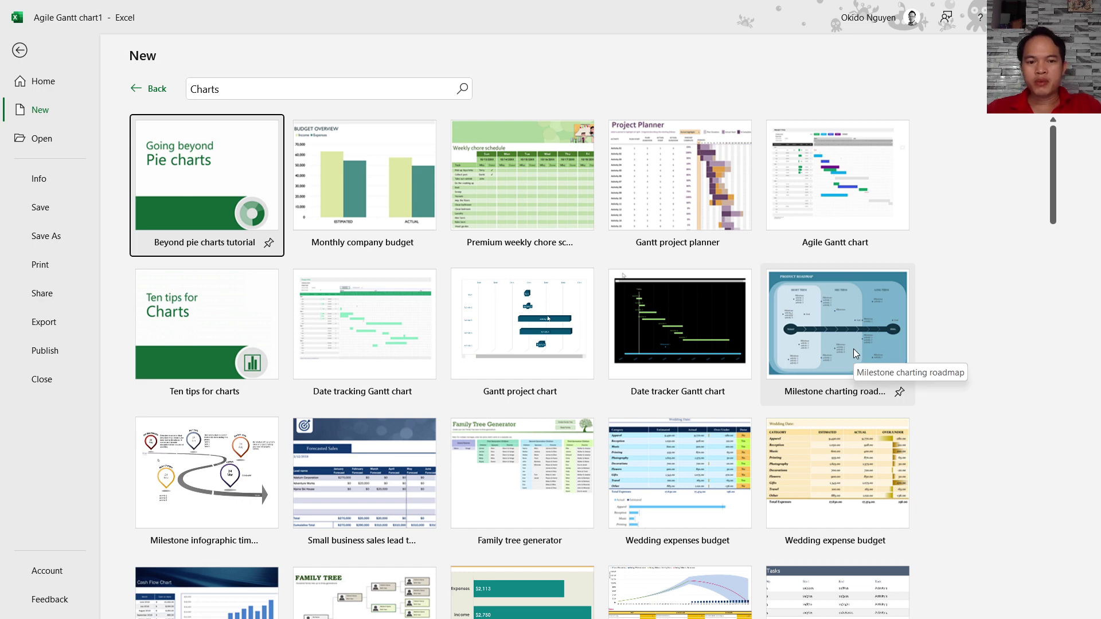
{"action": "scroll", "coordinate": [749, 351], "scroll_direction": "down", "scroll_amount": 2}
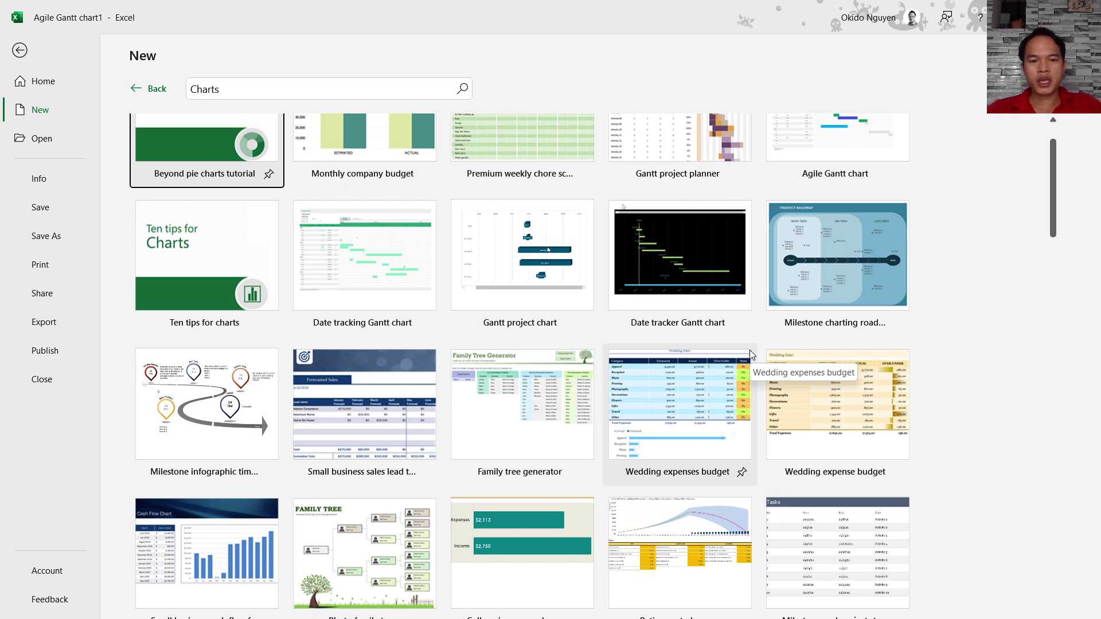
{"action": "left_click", "coordinate": [166, 251]}
{"action": "double_click", "coordinate": [167, 252]}
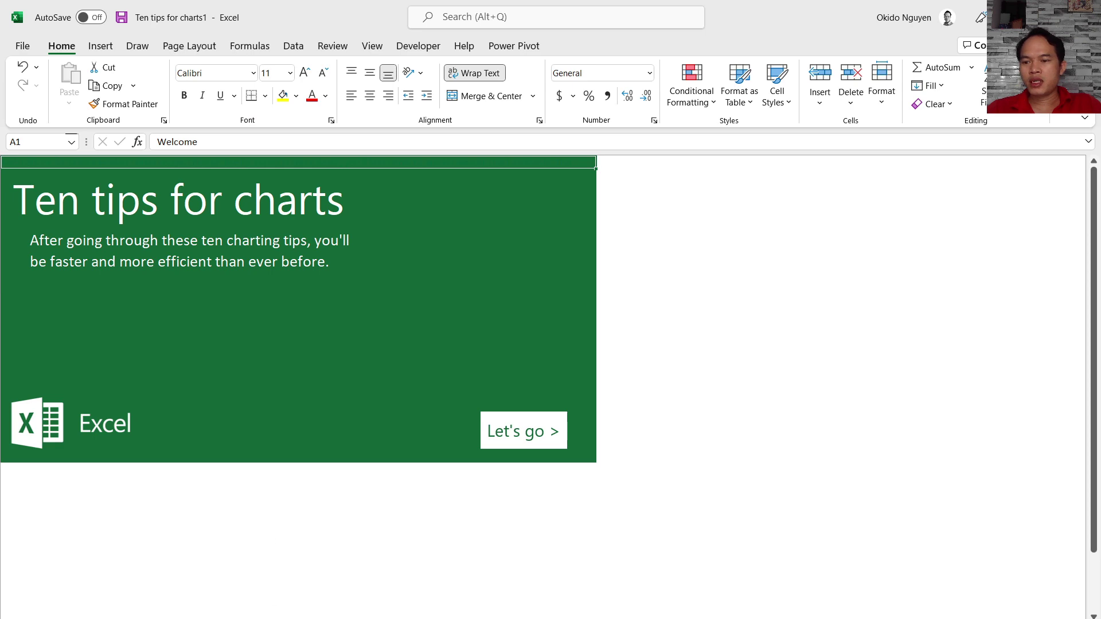
{"action": "left_click", "coordinate": [523, 430]}
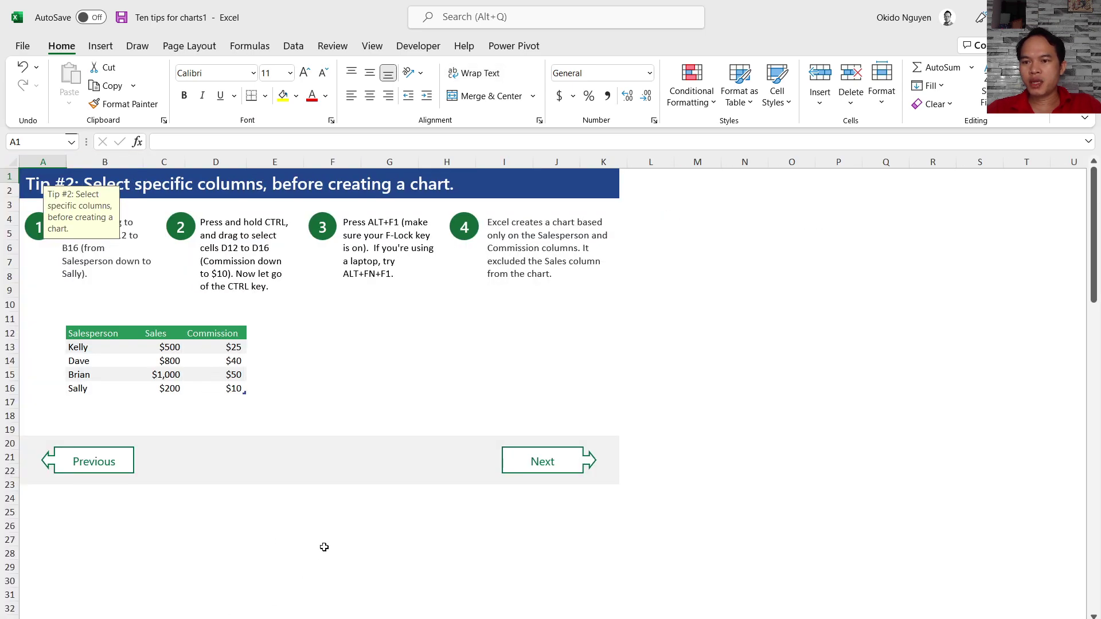
Step: Advance through the tip sheets to Tip #9, then return to the File start page
{"action": "key", "text": "ctrl+Page_Down"}
{"action": "key", "text": "ctrl+Page_Down"}
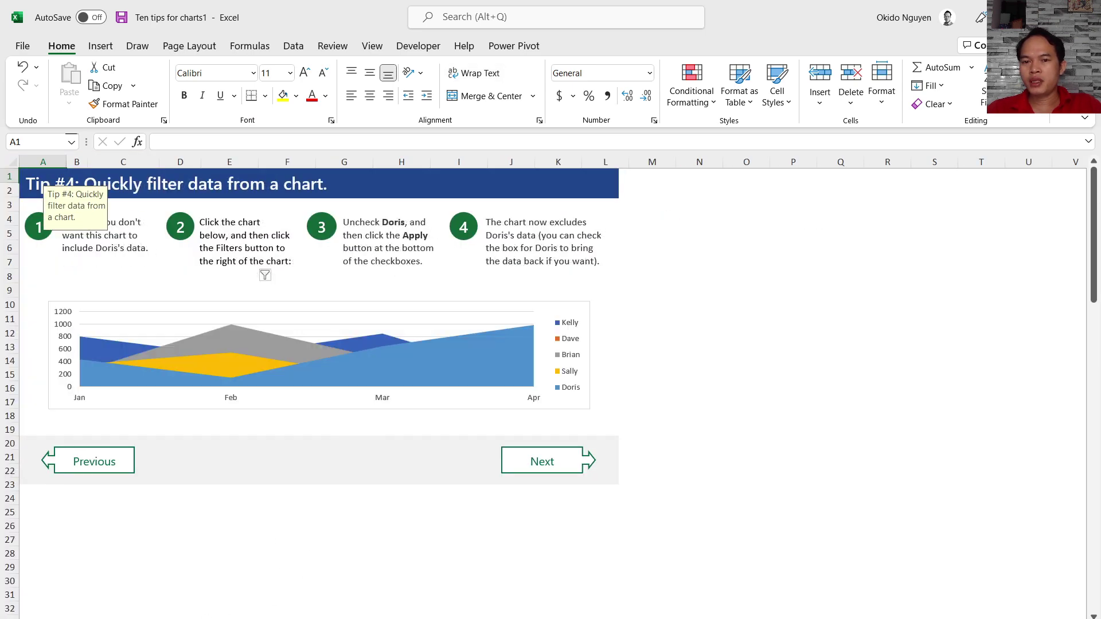
{"action": "key", "text": "ctrl+Page_Down"}
{"action": "key", "text": "ctrl+Page_Down"}
{"action": "key", "text": "ctrl+Page_Down"}
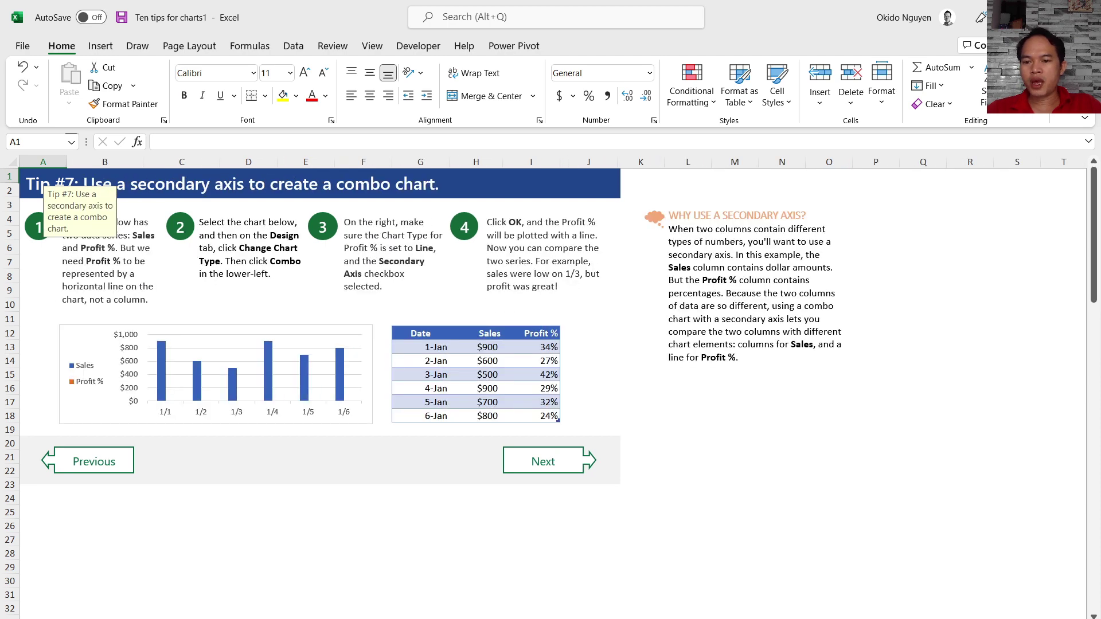
{"action": "key", "text": "ctrl+Page_Down"}
{"action": "key", "text": "ctrl+Page_Down"}
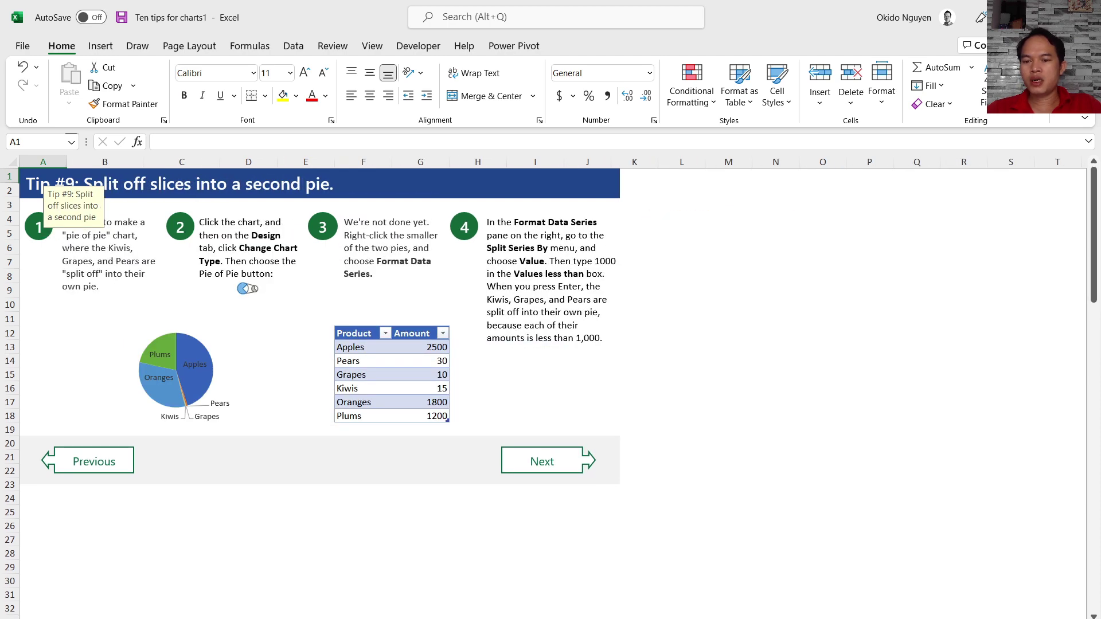
{"action": "key", "text": "ctrl+Page_Down"}
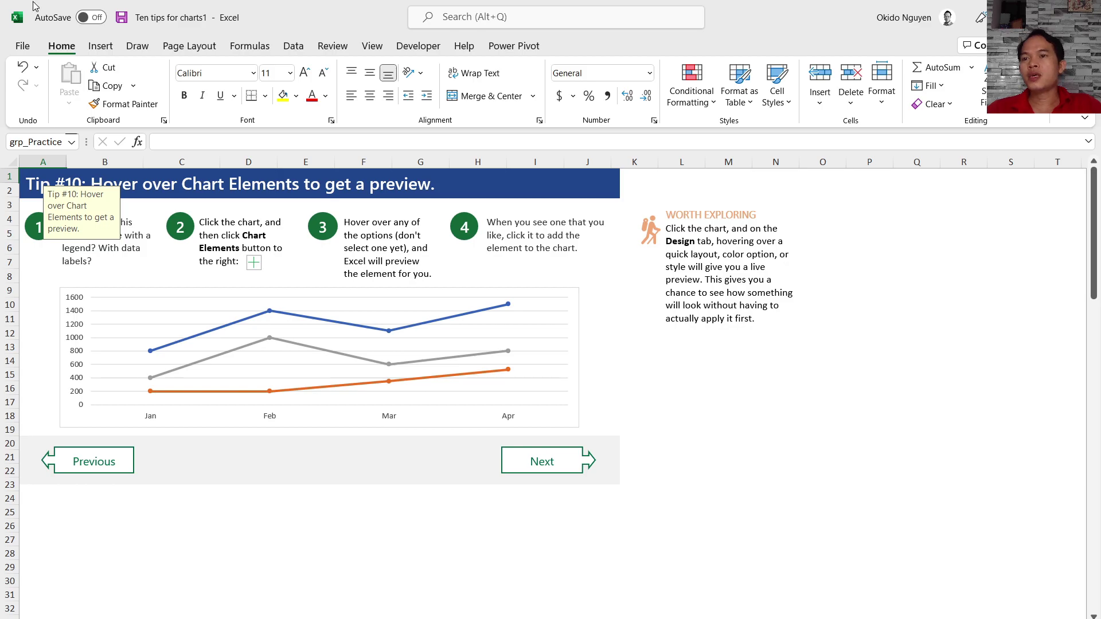
{"action": "left_click", "coordinate": [23, 47]}
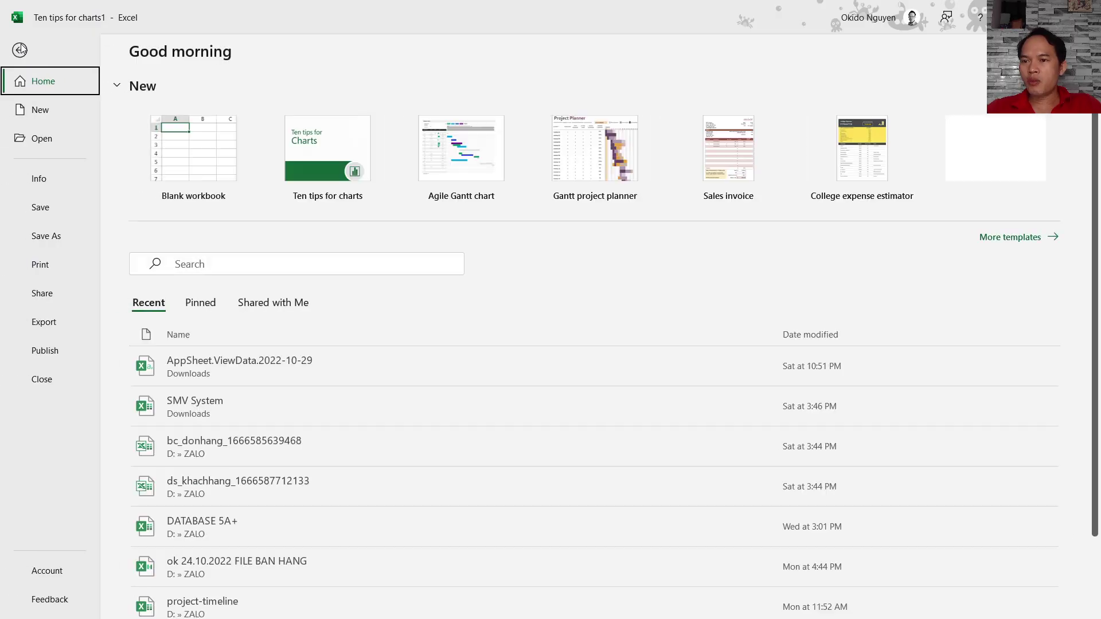
Step: Search the Charts templates and create a workbook from Milestone charting roadmap
{"action": "left_click", "coordinate": [40, 111]}
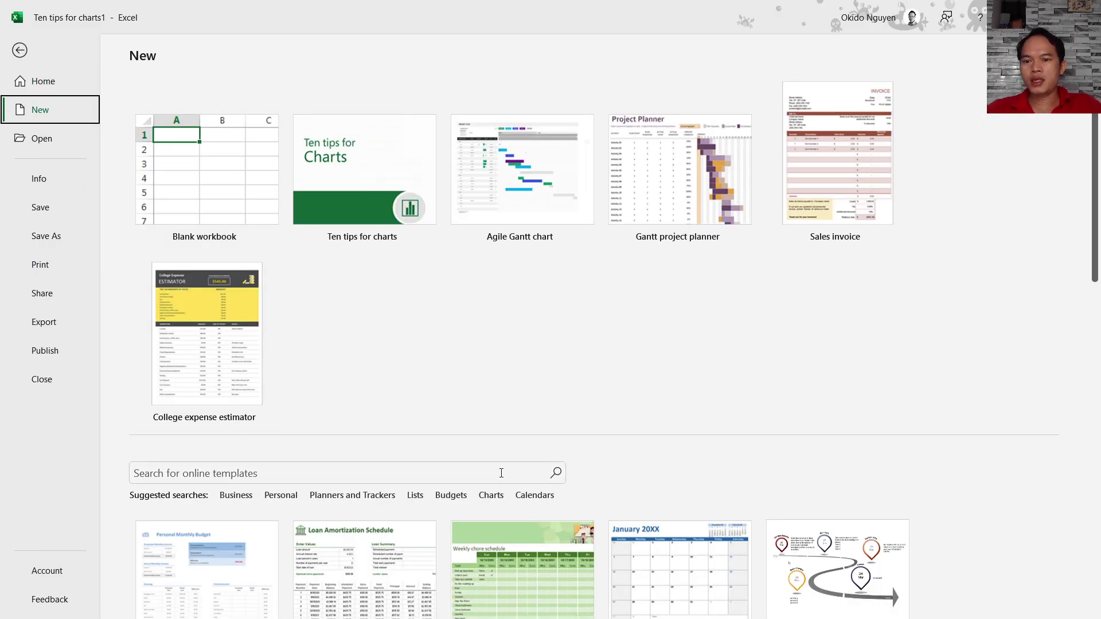
{"action": "scroll", "coordinate": [437, 503], "scroll_direction": "down", "scroll_amount": 1}
{"action": "left_click", "coordinate": [492, 460]}
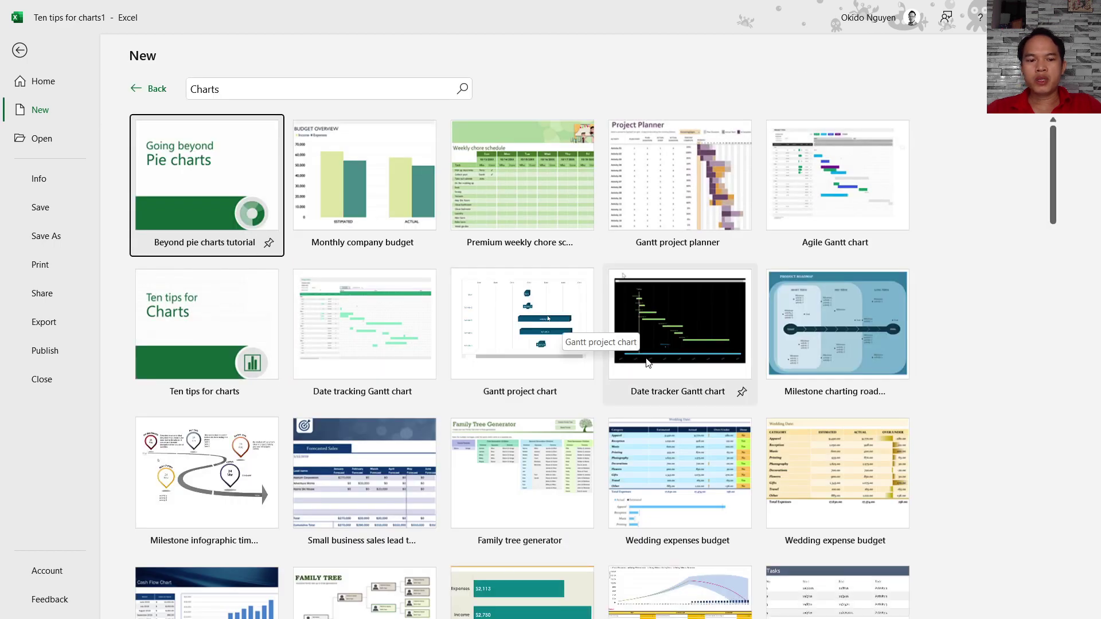
{"action": "scroll", "coordinate": [646, 363], "scroll_direction": "down", "scroll_amount": 1}
{"action": "scroll", "coordinate": [645, 362], "scroll_direction": "down", "scroll_amount": 1}
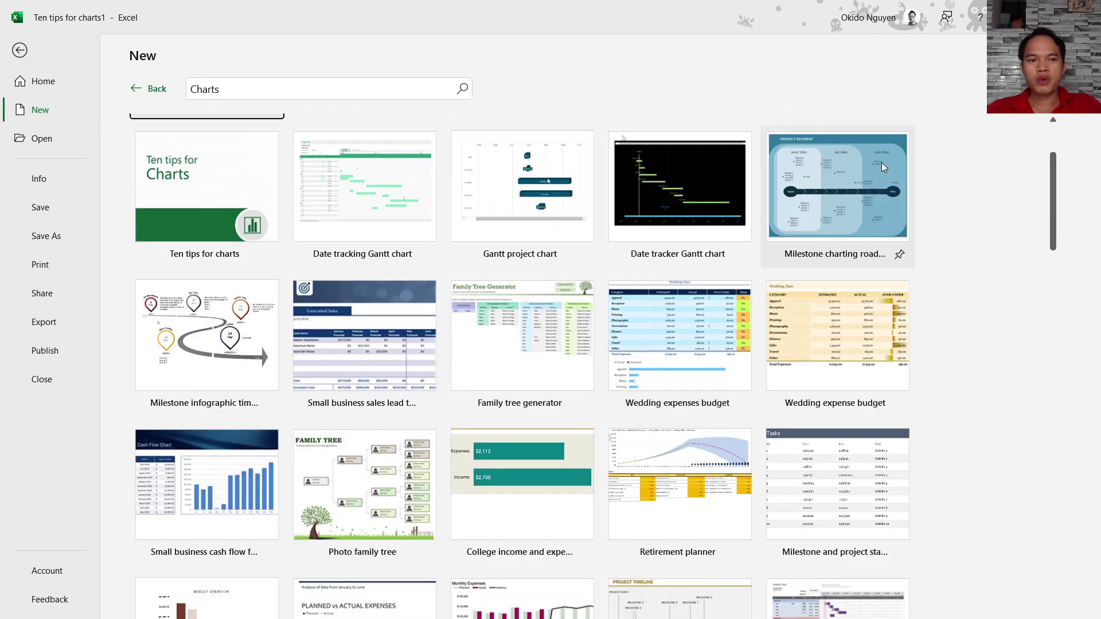
{"action": "left_click", "coordinate": [838, 186]}
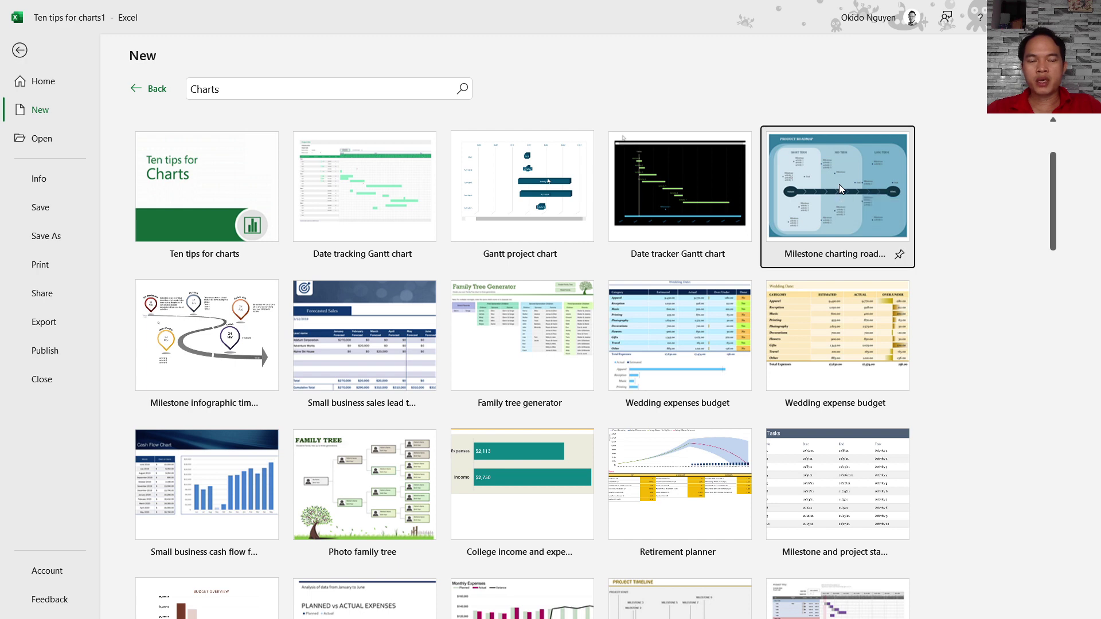
{"action": "left_click", "coordinate": [624, 373]}
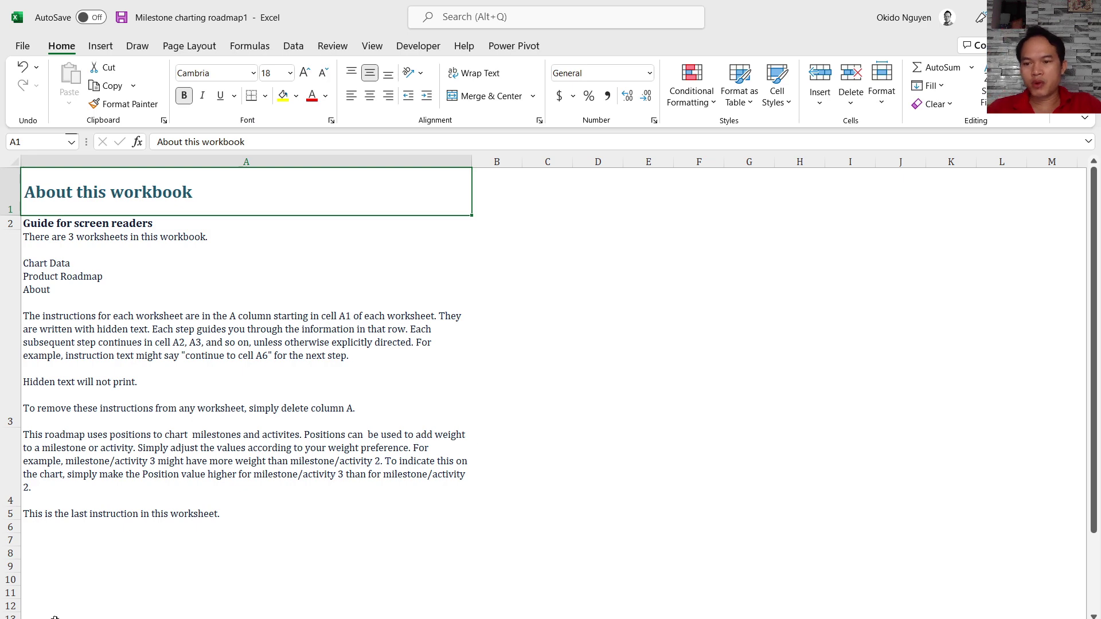
Step: On the Chart Data sheet, inspect the Position column and milestone cells D4, H4 and H6
{"action": "key", "text": "ctrl+Page_Down"}
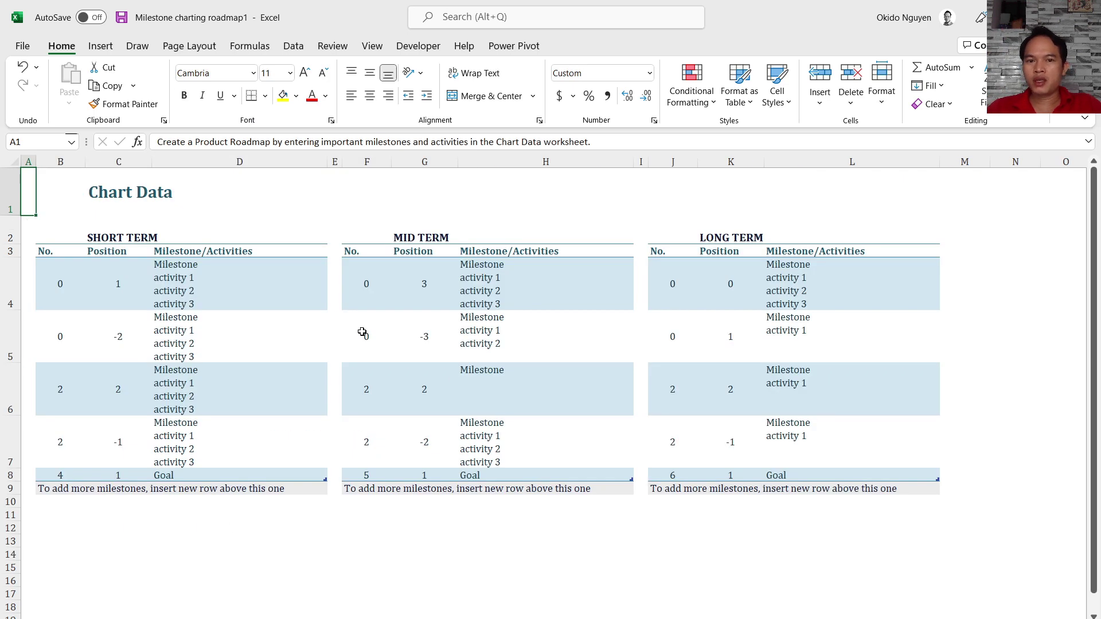
{"action": "left_click", "coordinate": [109, 251]}
{"action": "left_click", "coordinate": [193, 285]}
{"action": "left_click", "coordinate": [563, 287]}
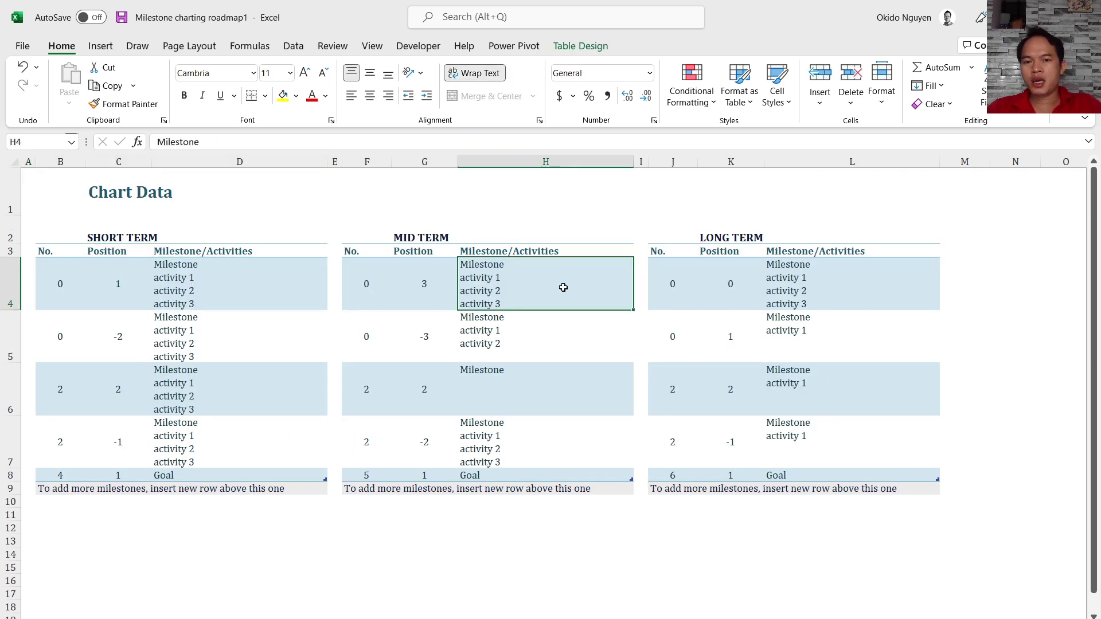
{"action": "left_click", "coordinate": [524, 405]}
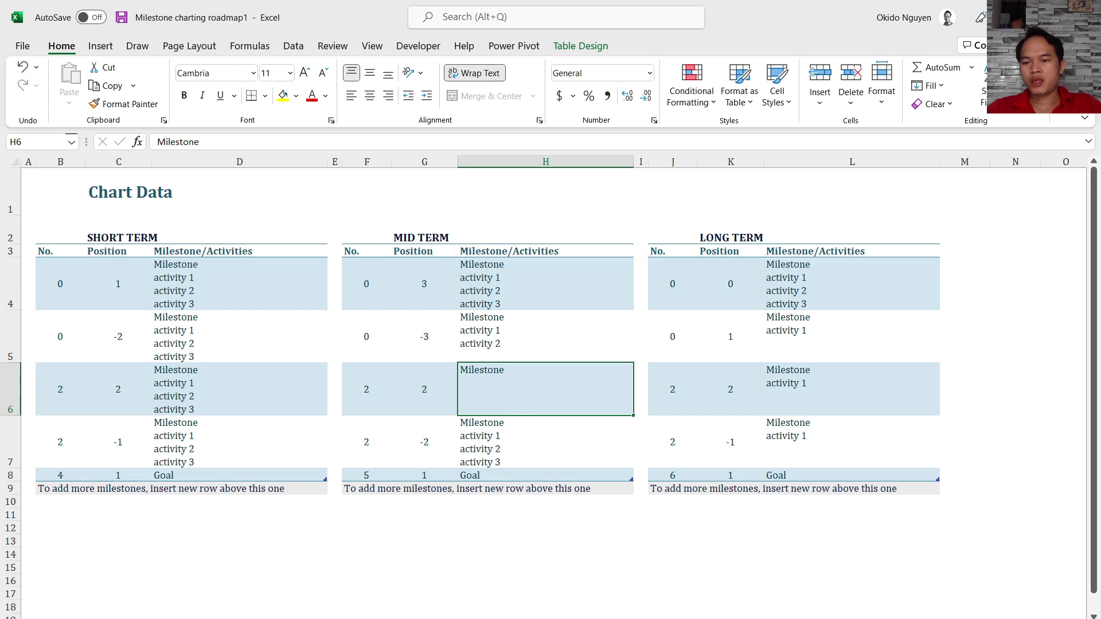
{"action": "scroll", "coordinate": [307, 449], "scroll_direction": "down", "scroll_amount": 3}
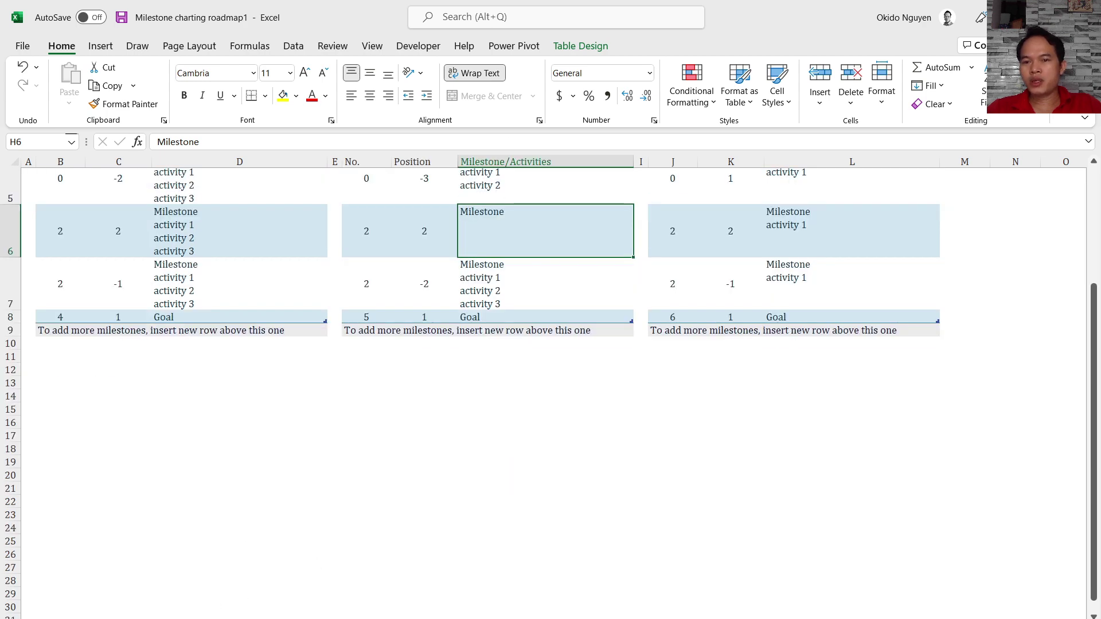
Step: View the Product Roadmap chart and its Long Term section, then return to the start page
{"action": "key", "text": "ctrl+Page_Up"}
{"action": "scroll", "coordinate": [376, 337], "scroll_direction": "down", "scroll_amount": 3}
{"action": "scroll", "coordinate": [376, 337], "scroll_direction": "up", "scroll_amount": 1}
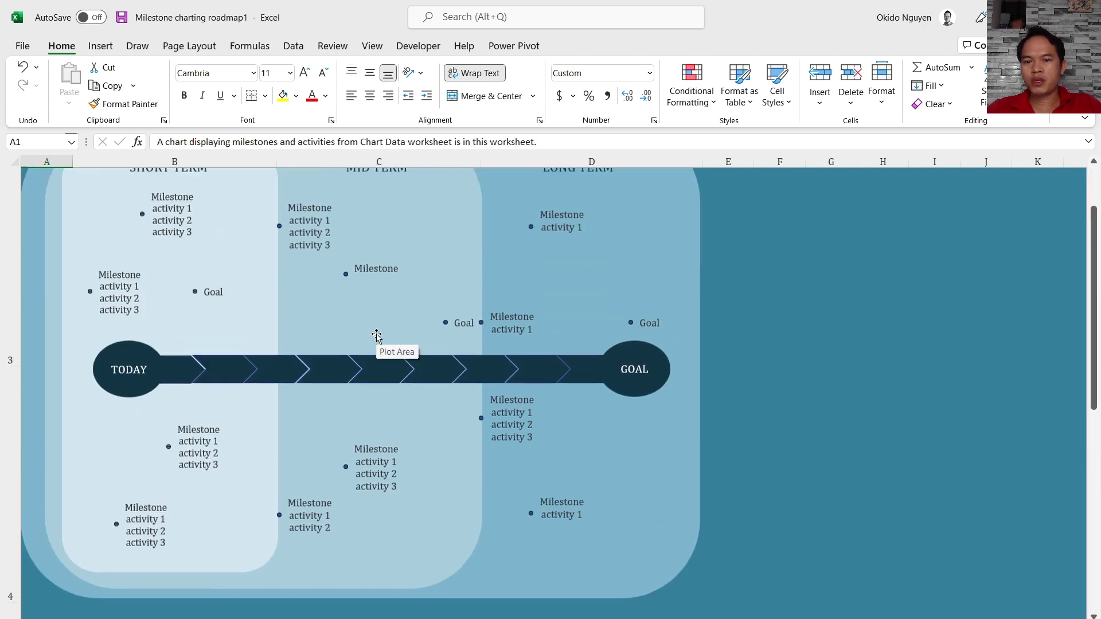
{"action": "left_click", "coordinate": [447, 462]}
{"action": "left_click", "coordinate": [545, 448]}
{"action": "scroll", "coordinate": [545, 443], "scroll_direction": "up", "scroll_amount": 1}
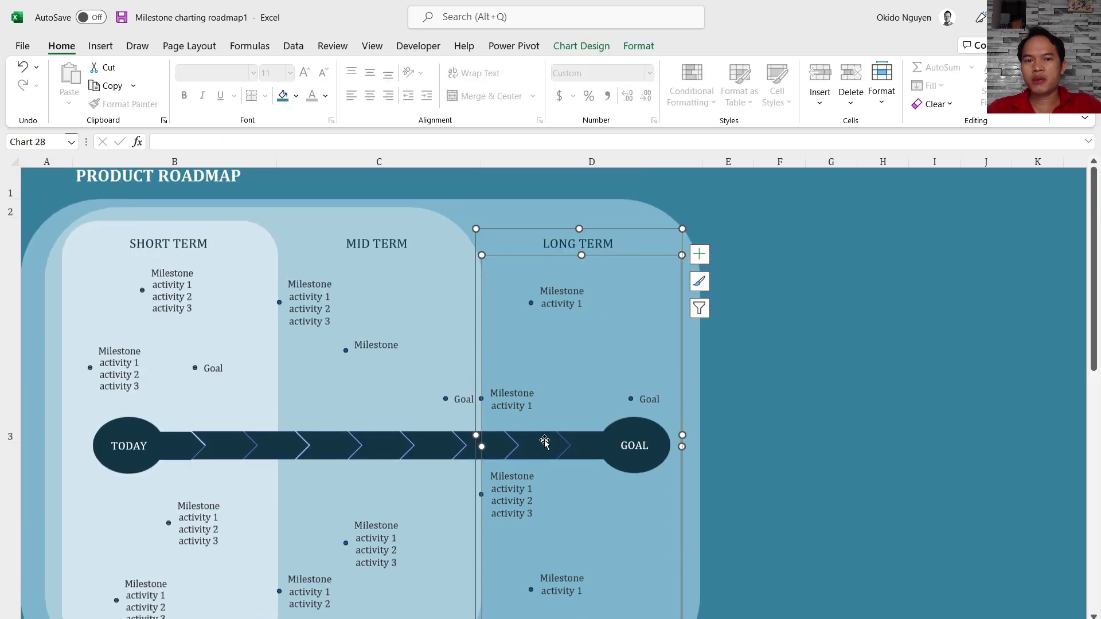
{"action": "scroll", "coordinate": [544, 442], "scroll_direction": "up", "scroll_amount": 1}
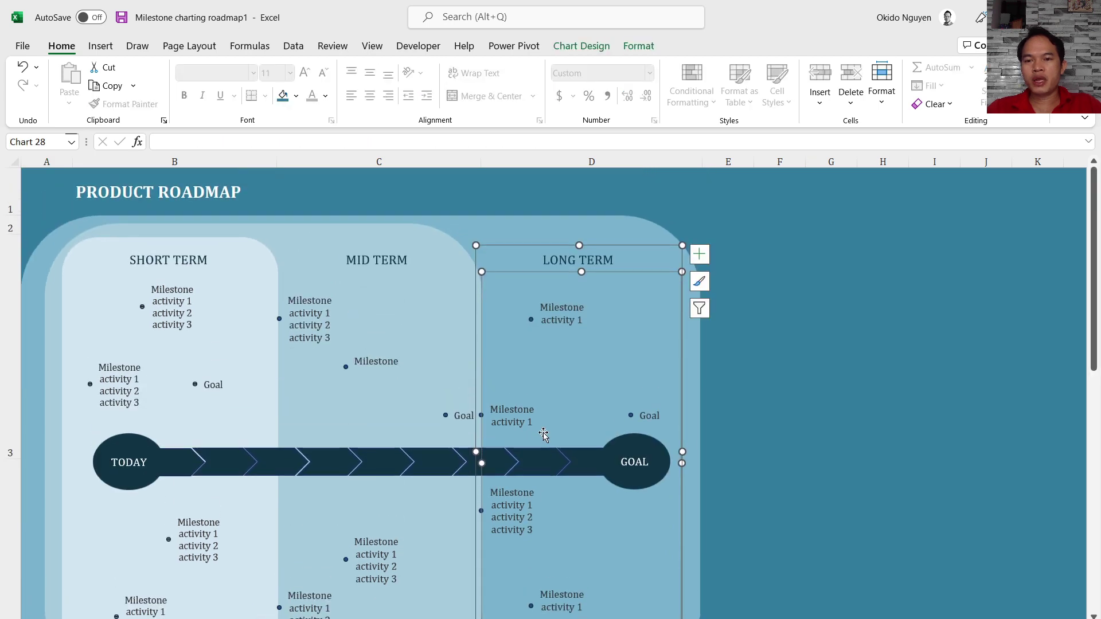
{"action": "left_click", "coordinate": [728, 366]}
{"action": "scroll", "coordinate": [727, 367], "scroll_direction": "down", "scroll_amount": 3}
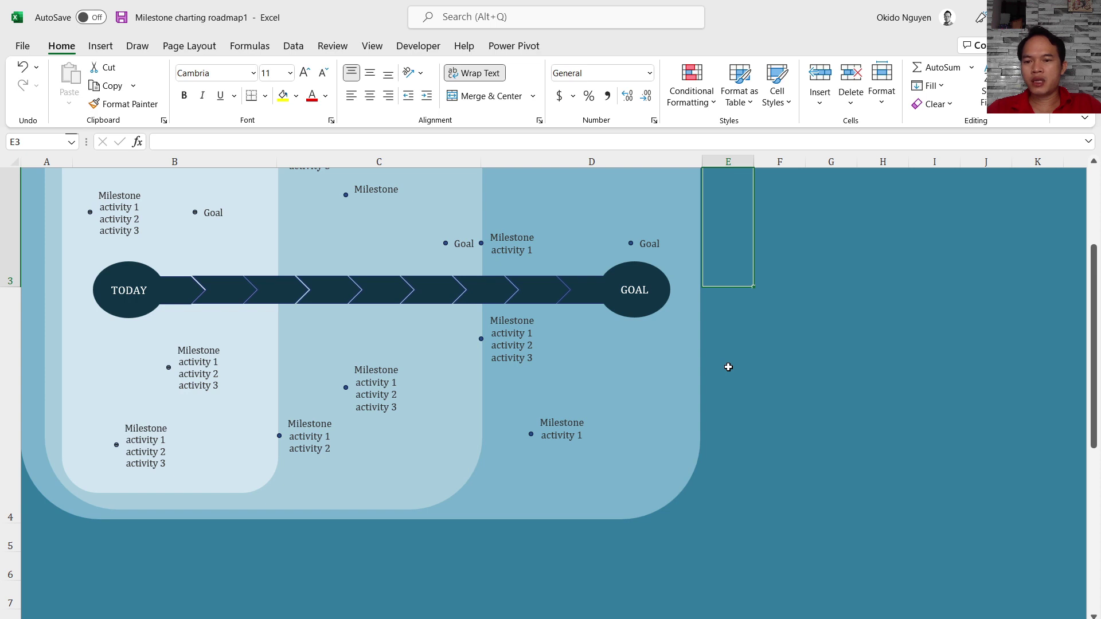
{"action": "scroll", "coordinate": [389, 401], "scroll_direction": "up", "scroll_amount": 3}
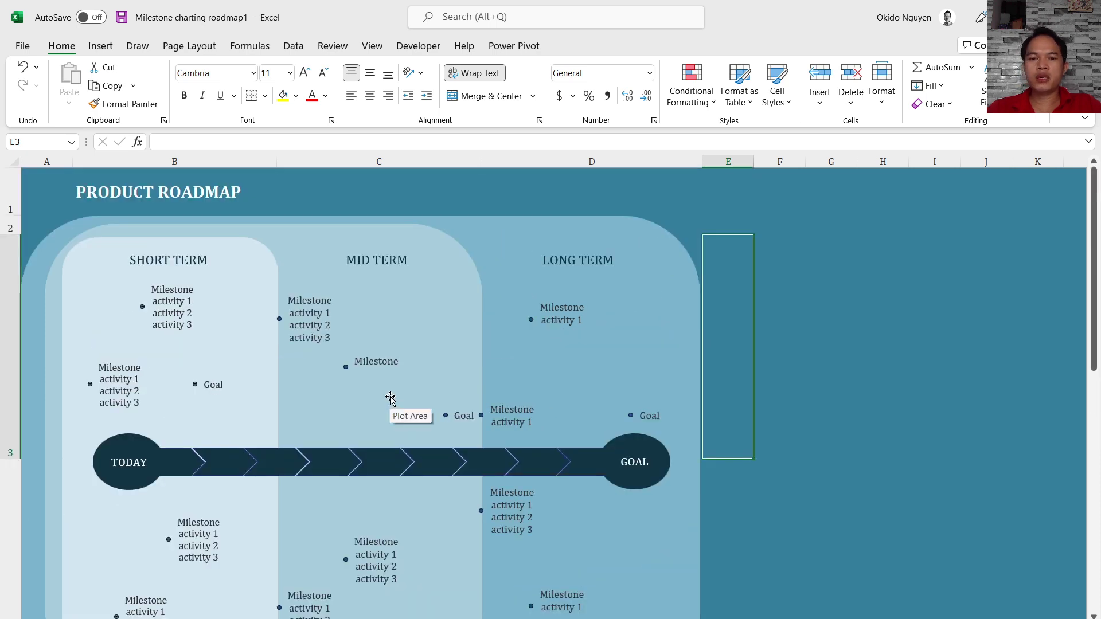
{"action": "left_click", "coordinate": [20, 46]}
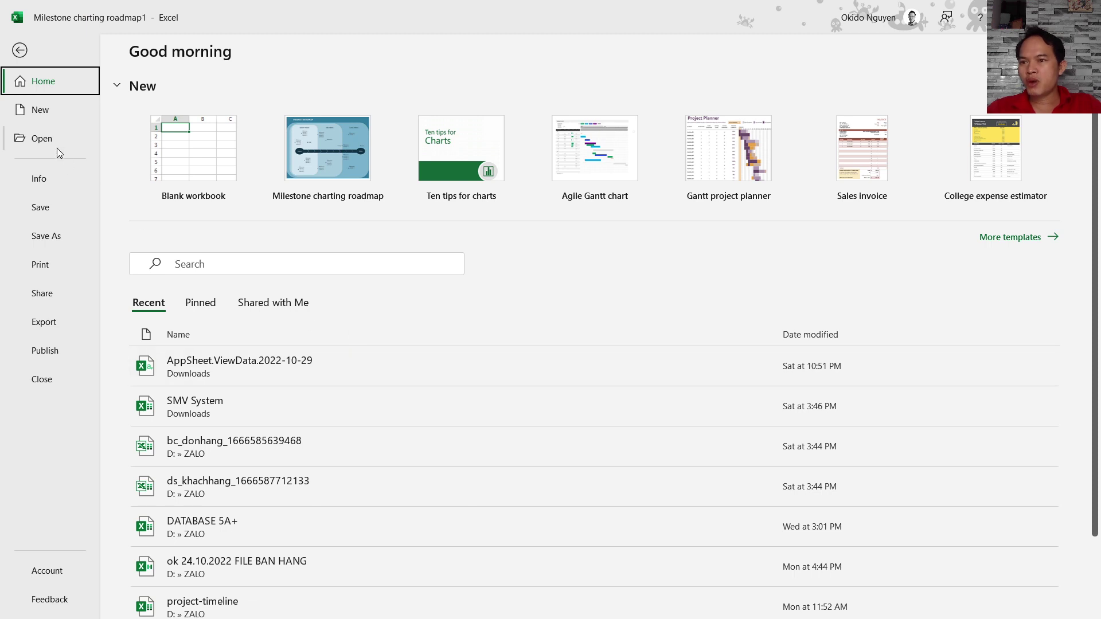
Step: Browse the Business workbook templates down to Marketing project plan
{"action": "left_click", "coordinate": [41, 111]}
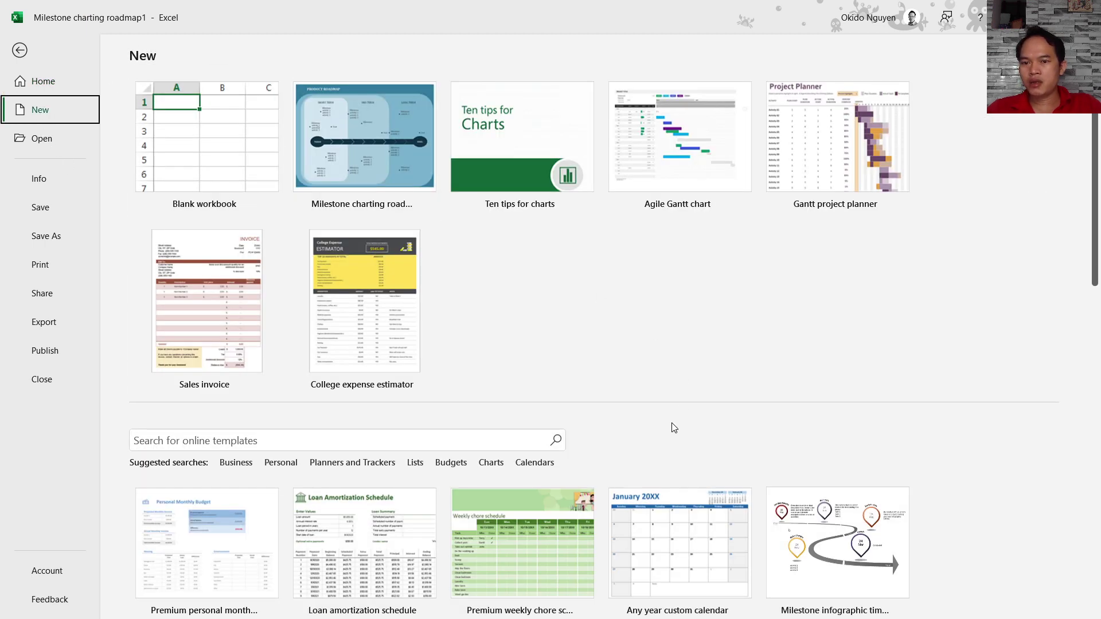
{"action": "left_click", "coordinate": [223, 464]}
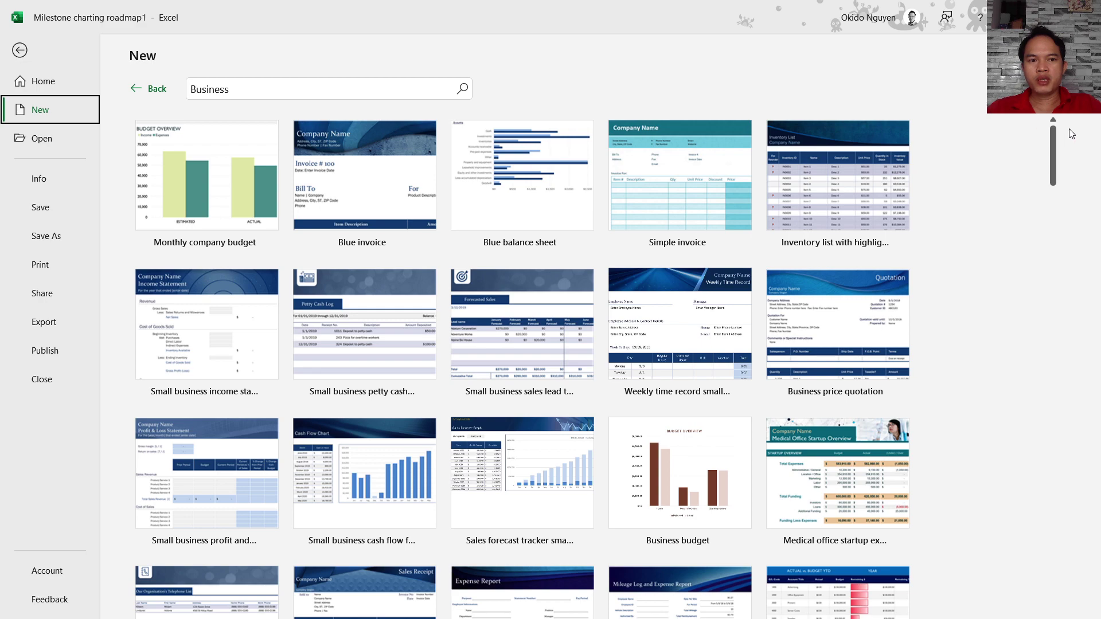
{"action": "mouse_move", "coordinate": [837, 180]}
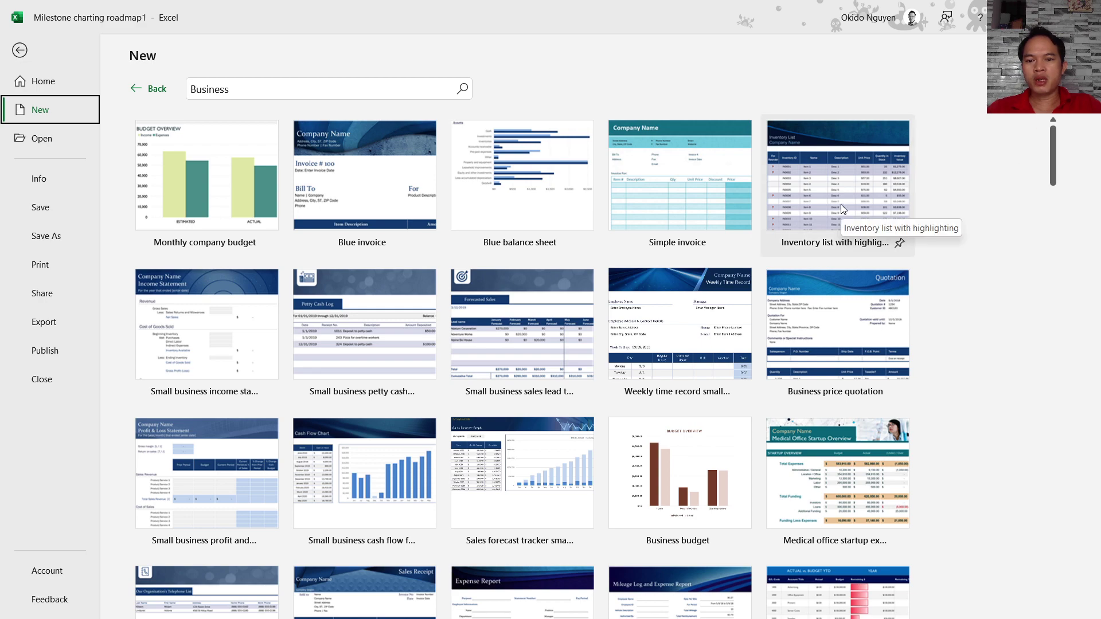
{"action": "scroll", "coordinate": [840, 204], "scroll_direction": "down", "scroll_amount": 4}
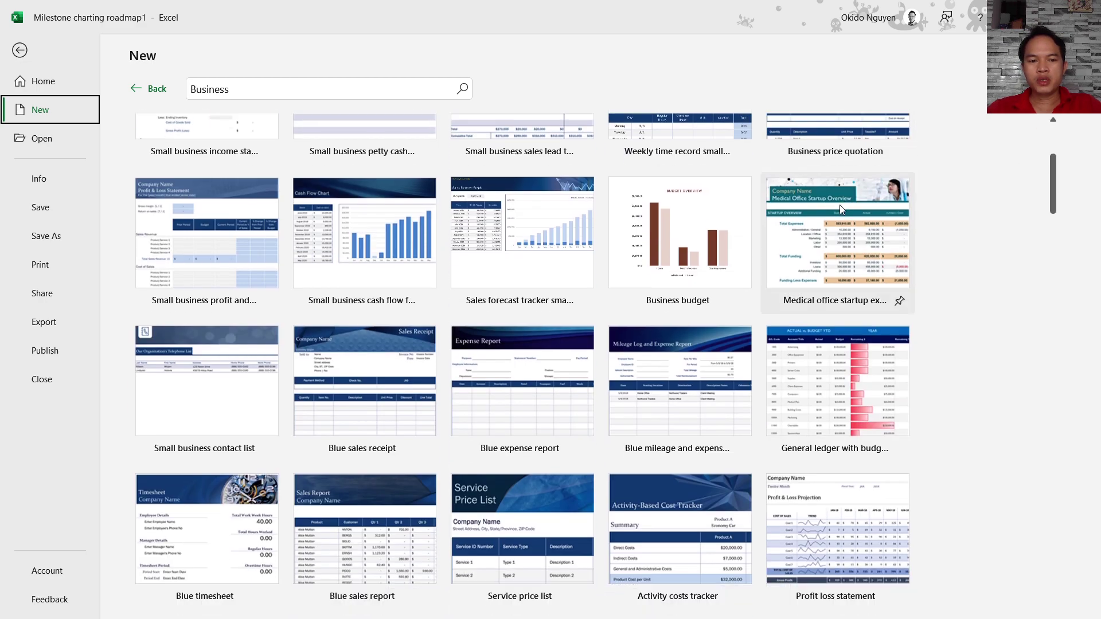
{"action": "scroll", "coordinate": [839, 205], "scroll_direction": "down", "scroll_amount": 2}
{"action": "scroll", "coordinate": [826, 433], "scroll_direction": "down", "scroll_amount": 1}
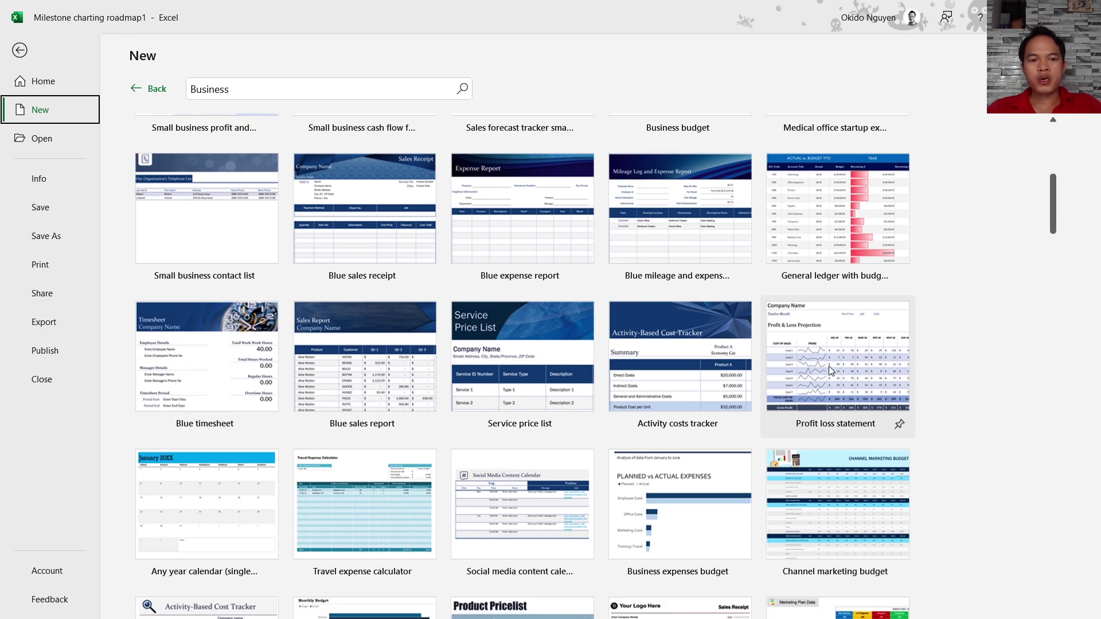
{"action": "scroll", "coordinate": [828, 366], "scroll_direction": "down", "scroll_amount": 1}
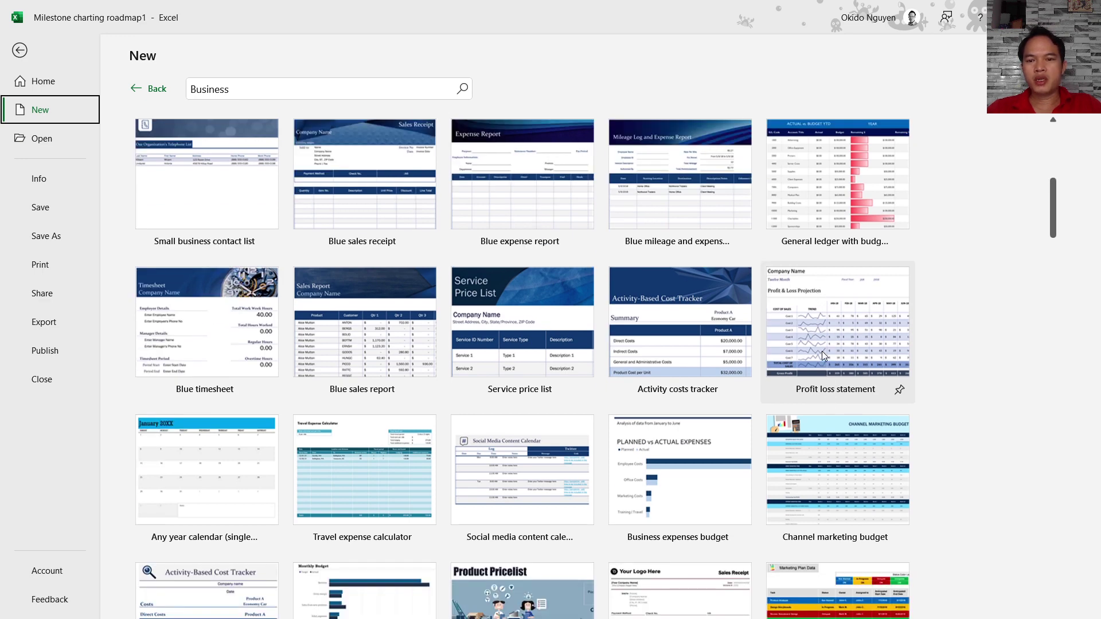
{"action": "scroll", "coordinate": [822, 355], "scroll_direction": "down", "scroll_amount": 1}
{"action": "scroll", "coordinate": [820, 352], "scroll_direction": "down", "scroll_amount": 2}
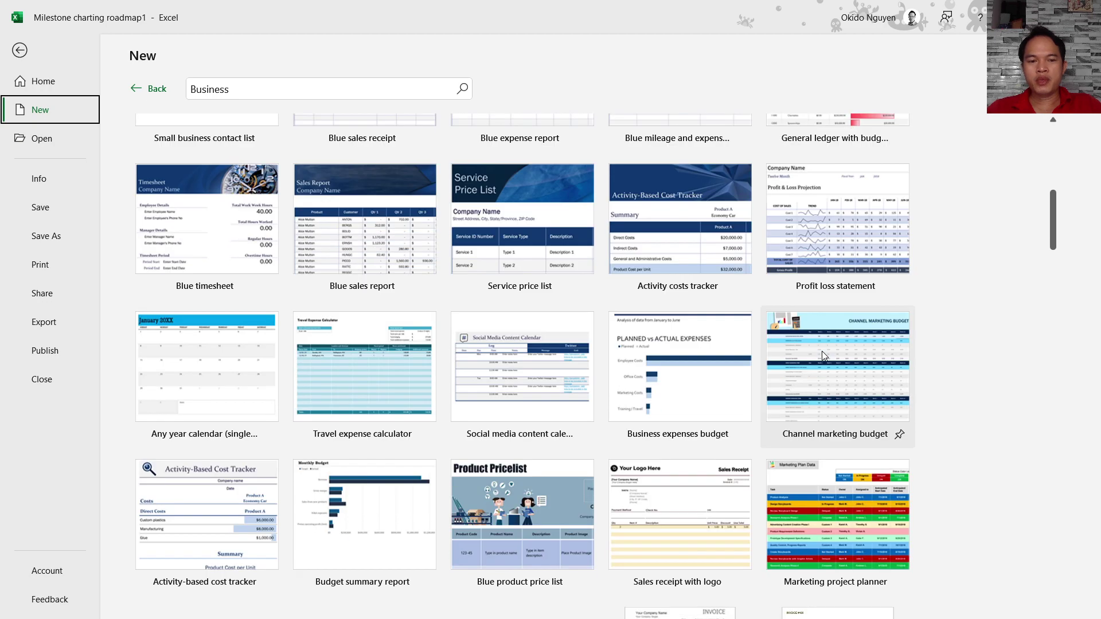
{"action": "scroll", "coordinate": [821, 351], "scroll_direction": "down", "scroll_amount": 4}
{"action": "scroll", "coordinate": [817, 361], "scroll_direction": "down", "scroll_amount": 3}
{"action": "scroll", "coordinate": [816, 369], "scroll_direction": "down", "scroll_amount": 1}
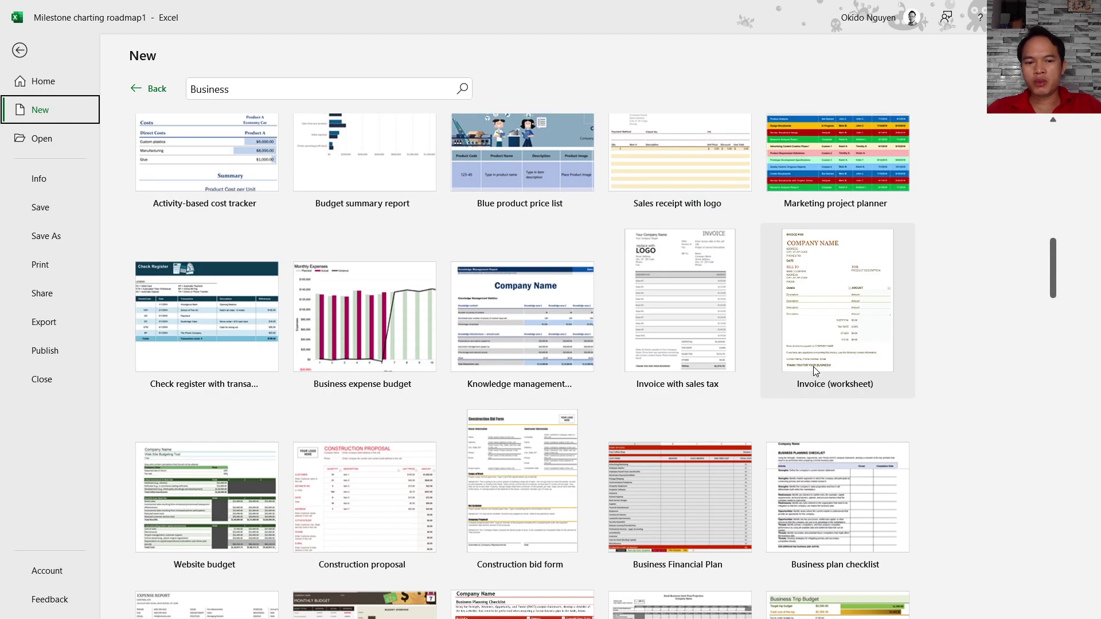
{"action": "scroll", "coordinate": [813, 366], "scroll_direction": "down", "scroll_amount": 5}
{"action": "scroll", "coordinate": [725, 391], "scroll_direction": "down", "scroll_amount": 2}
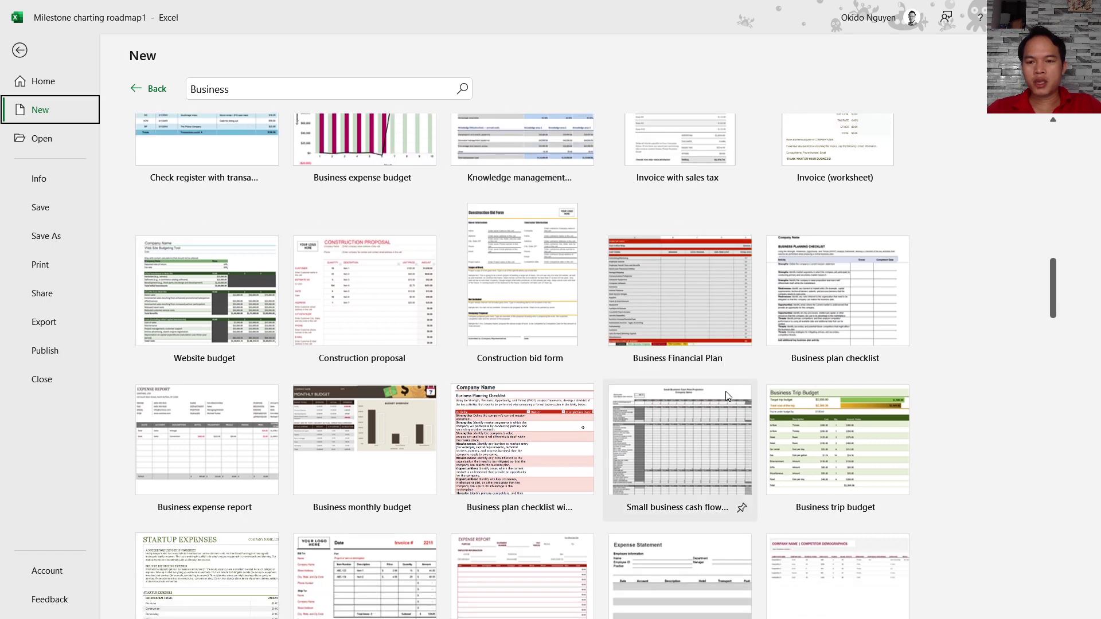
{"action": "scroll", "coordinate": [724, 391], "scroll_direction": "down", "scroll_amount": 2}
{"action": "scroll", "coordinate": [724, 391], "scroll_direction": "down", "scroll_amount": 1}
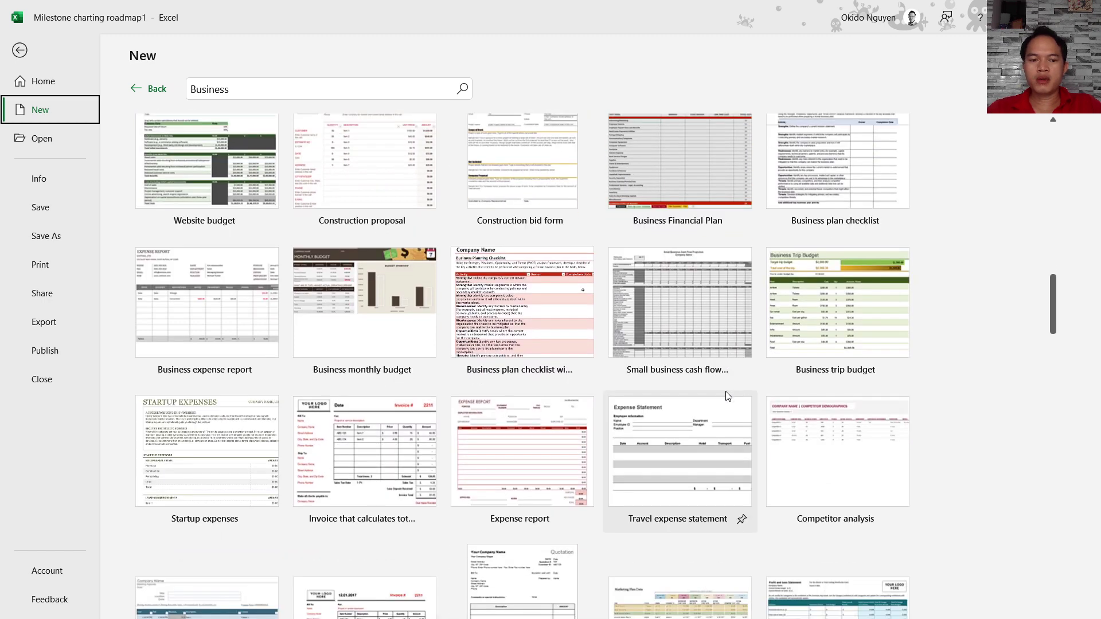
{"action": "scroll", "coordinate": [725, 391], "scroll_direction": "down", "scroll_amount": 2}
{"action": "scroll", "coordinate": [726, 387], "scroll_direction": "down", "scroll_amount": 3}
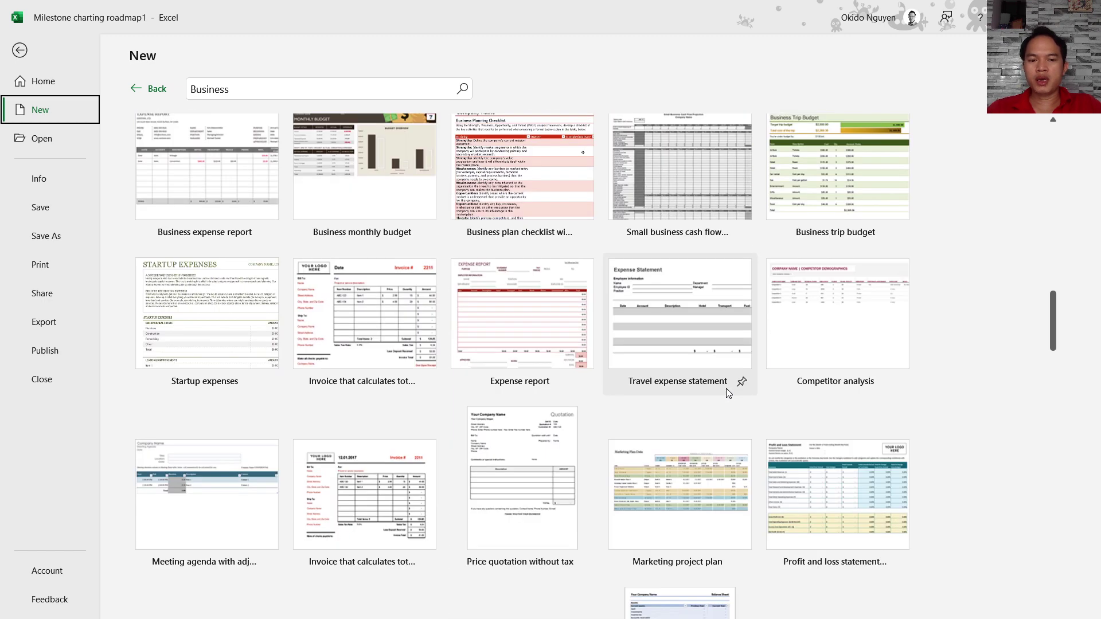
Step: Create a workbook from the Marketing project plan template and return to the start screen
{"action": "left_click", "coordinate": [693, 493]}
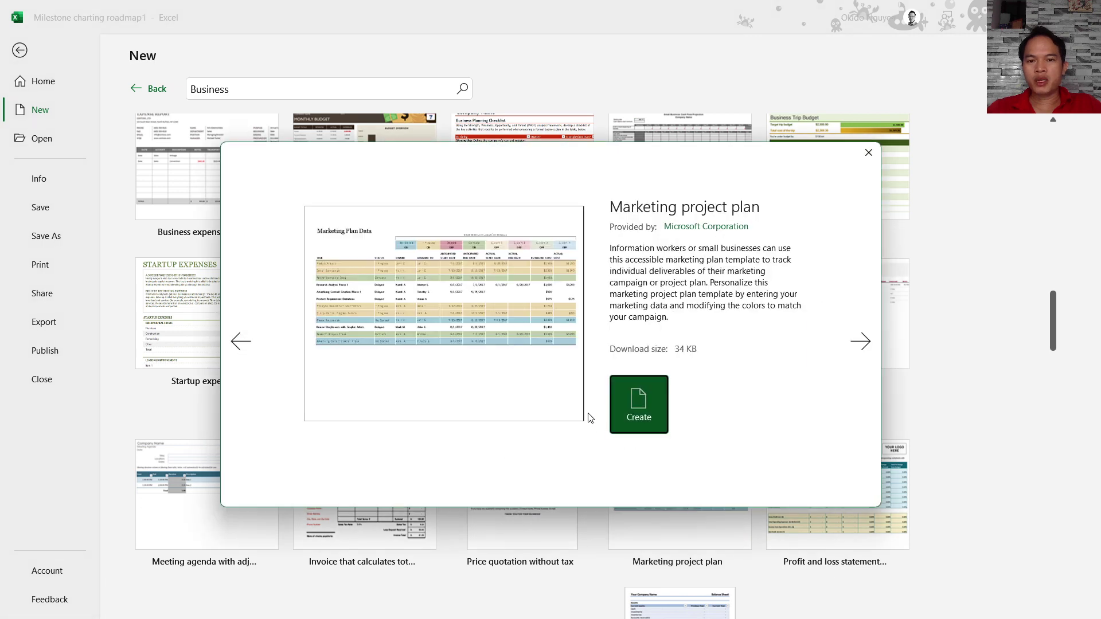
{"action": "left_click", "coordinate": [631, 408]}
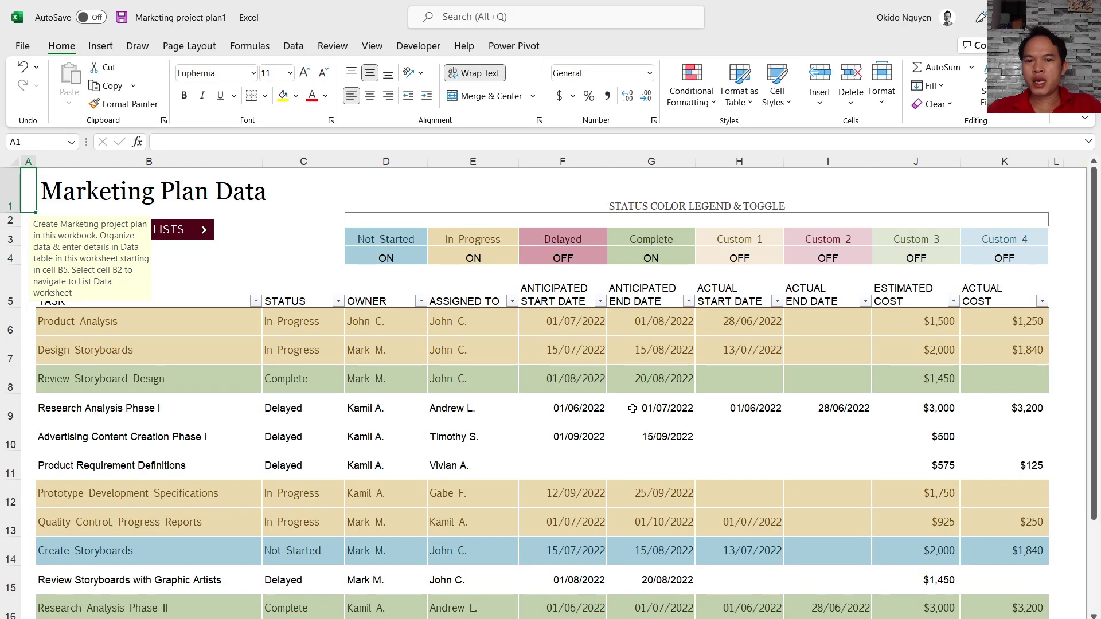
{"action": "scroll", "coordinate": [477, 494], "scroll_direction": "down", "scroll_amount": 2}
{"action": "scroll", "coordinate": [478, 491], "scroll_direction": "up", "scroll_amount": 2}
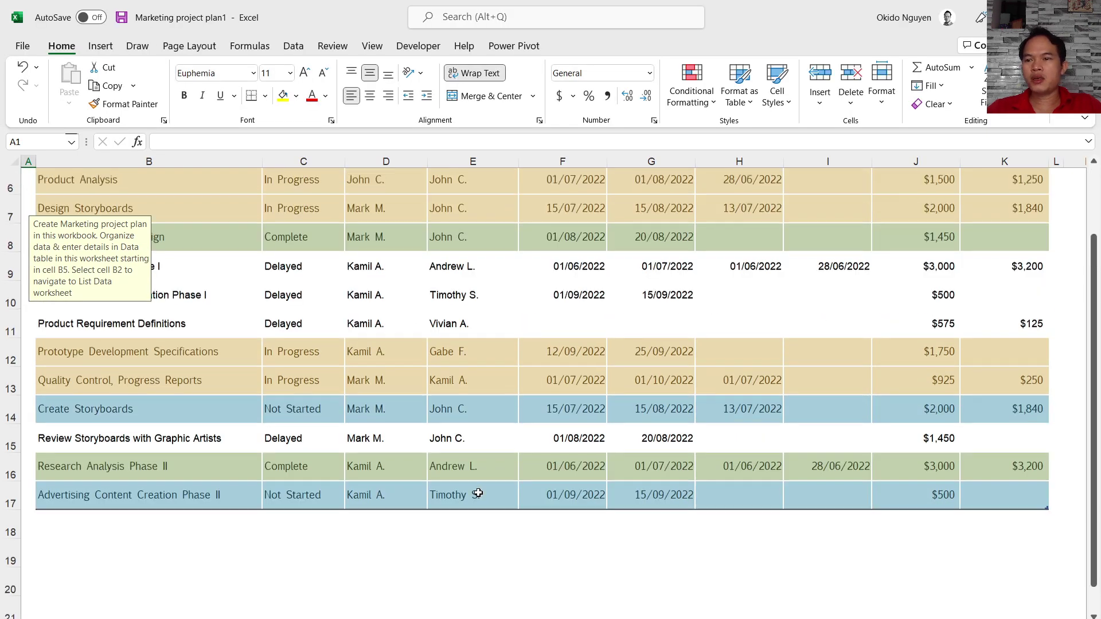
{"action": "left_click", "coordinate": [22, 49]}
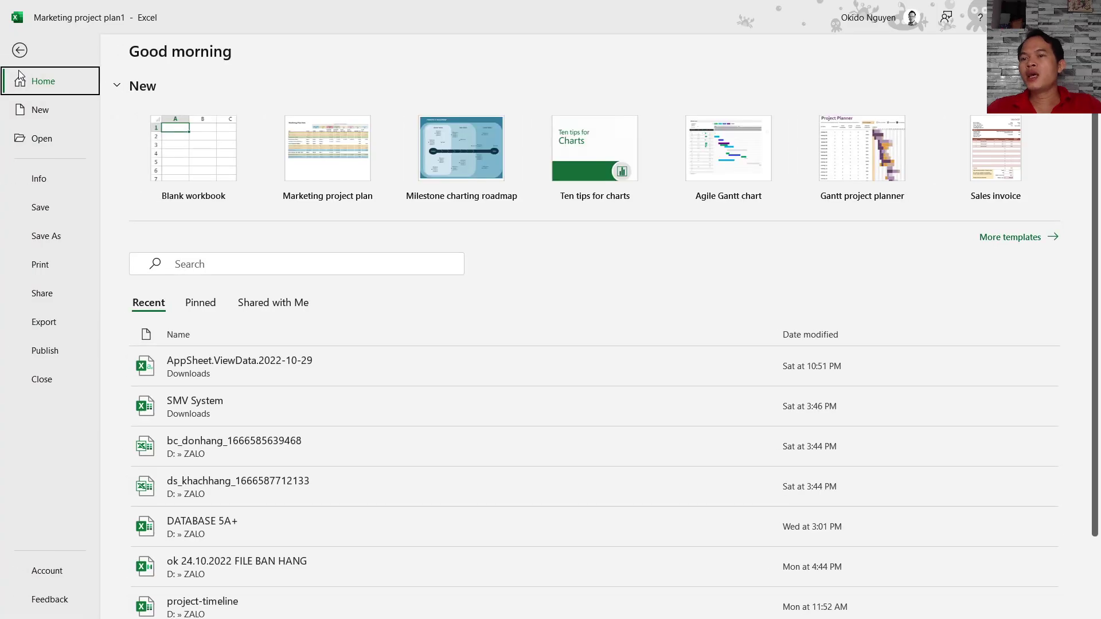
Step: Filter templates to Calendars and create the Summer activity calendar workbook
{"action": "left_click", "coordinate": [53, 112]}
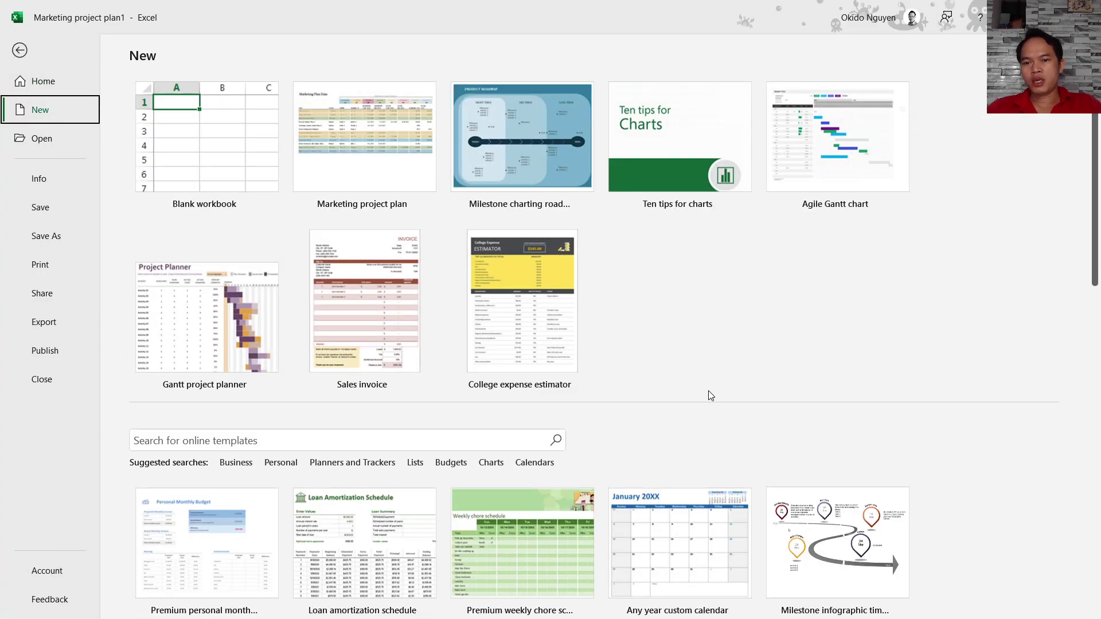
{"action": "left_click", "coordinate": [534, 462]}
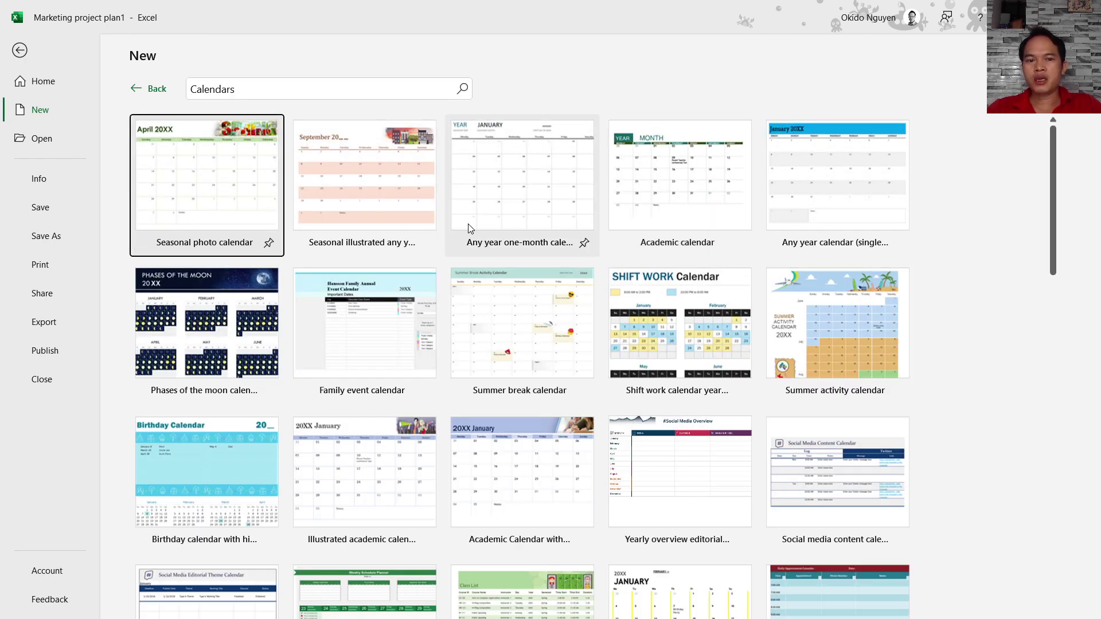
{"action": "scroll", "coordinate": [810, 321], "scroll_direction": "down", "scroll_amount": 2}
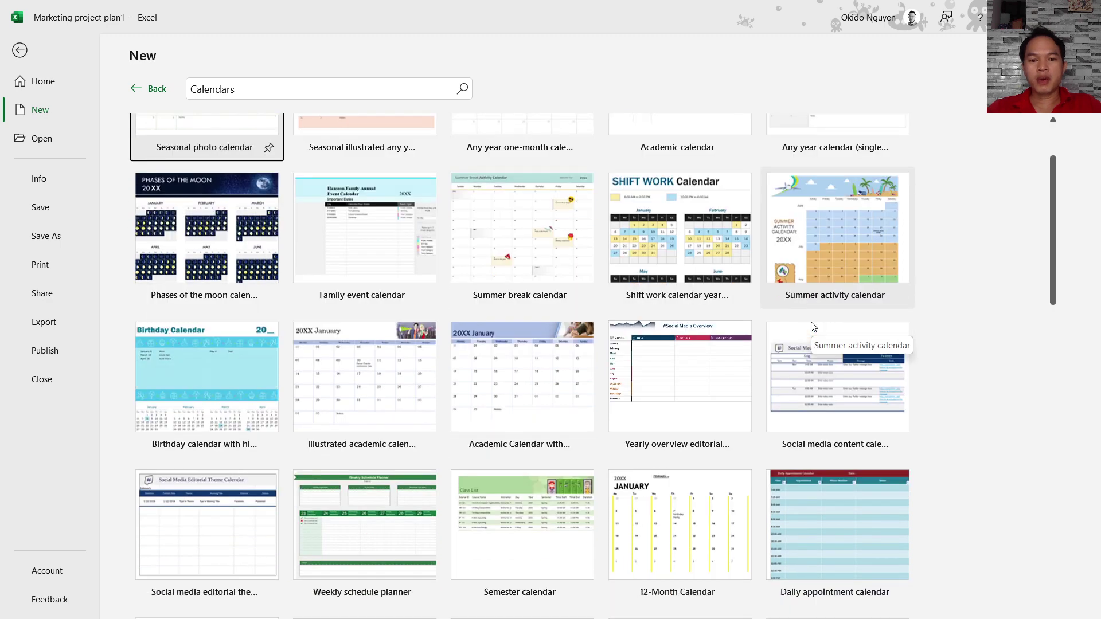
{"action": "scroll", "coordinate": [810, 322], "scroll_direction": "up", "scroll_amount": 2}
{"action": "left_click", "coordinate": [826, 321]}
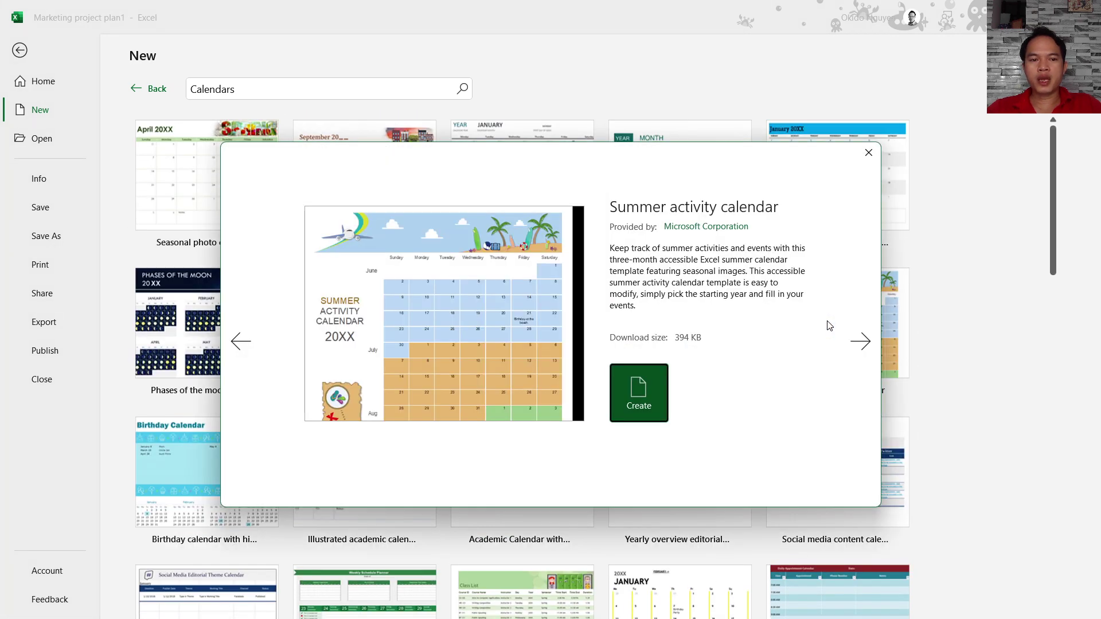
{"action": "left_click", "coordinate": [640, 406]}
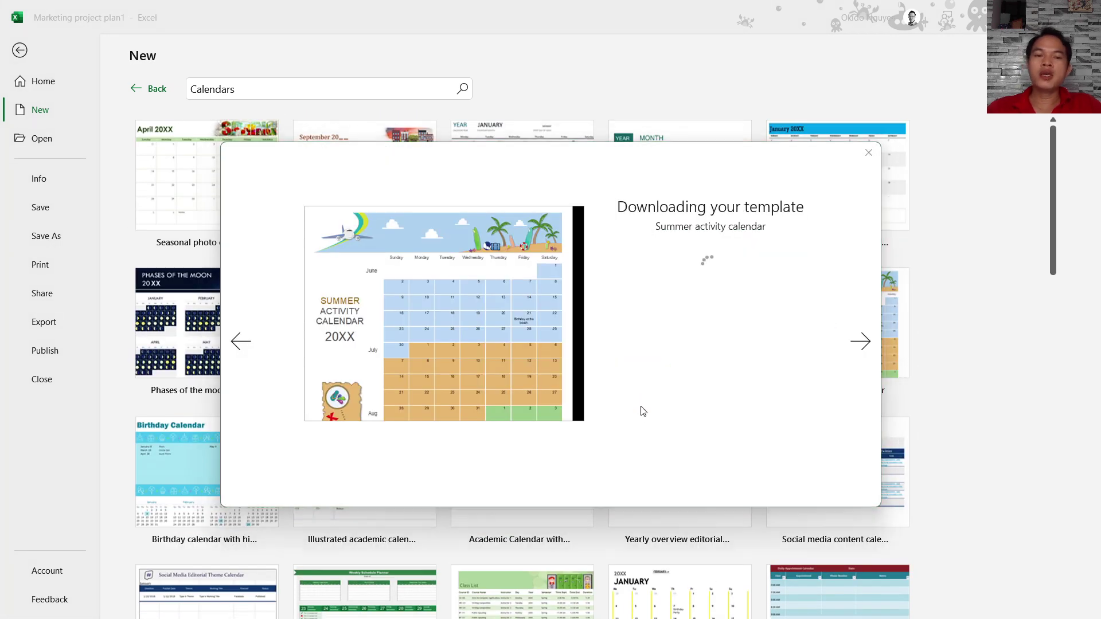
Step: Select the day 2 and day 9 cells and the June label in the 2019 calendar
{"action": "scroll", "coordinate": [506, 432], "scroll_direction": "down", "scroll_amount": 1}
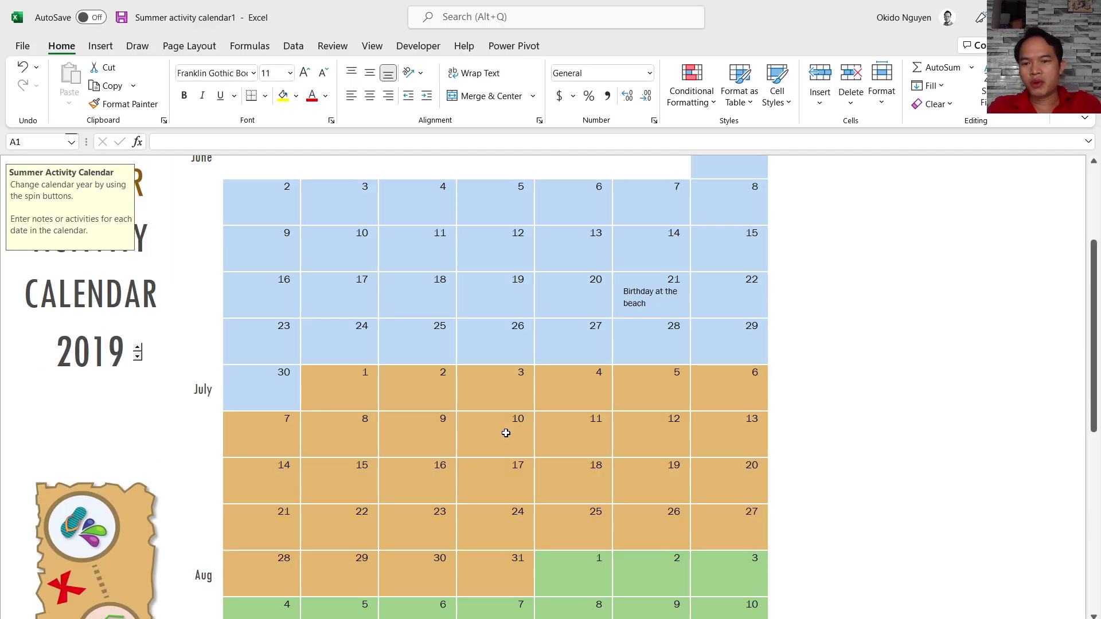
{"action": "scroll", "coordinate": [262, 308], "scroll_direction": "up", "scroll_amount": 1}
{"action": "left_click", "coordinate": [288, 375]}
{"action": "left_click", "coordinate": [290, 434]}
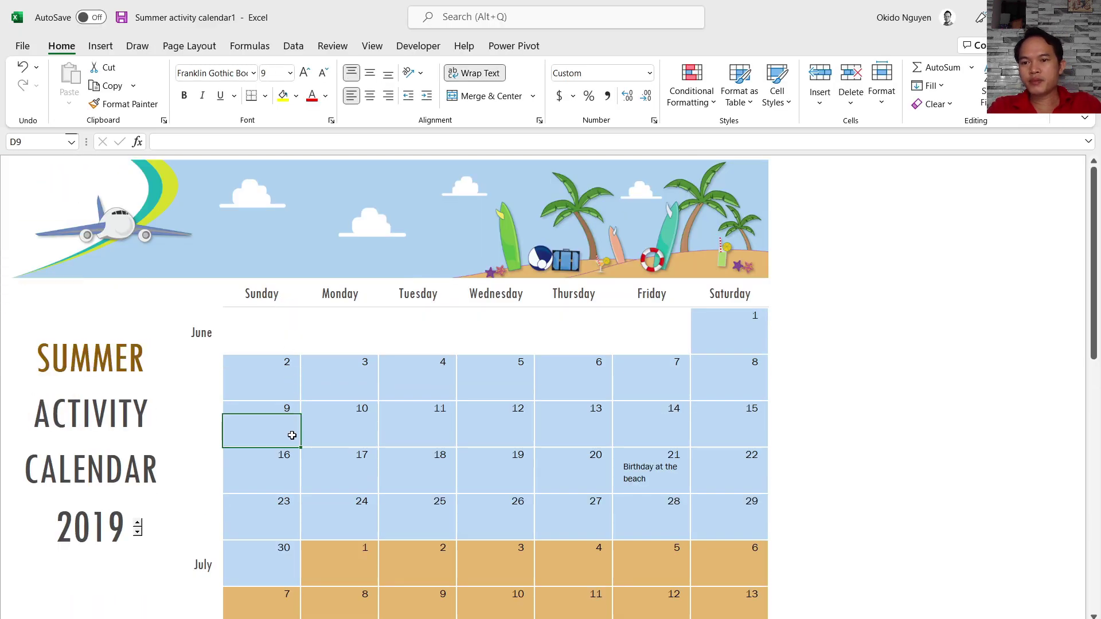
{"action": "scroll", "coordinate": [286, 419], "scroll_direction": "down", "scroll_amount": 1}
{"action": "left_click", "coordinate": [207, 285]}
Step: Scroll through the calendar and select the Sunday, Monday and Tuesday headings
{"action": "scroll", "coordinate": [211, 423], "scroll_direction": "down", "scroll_amount": 6}
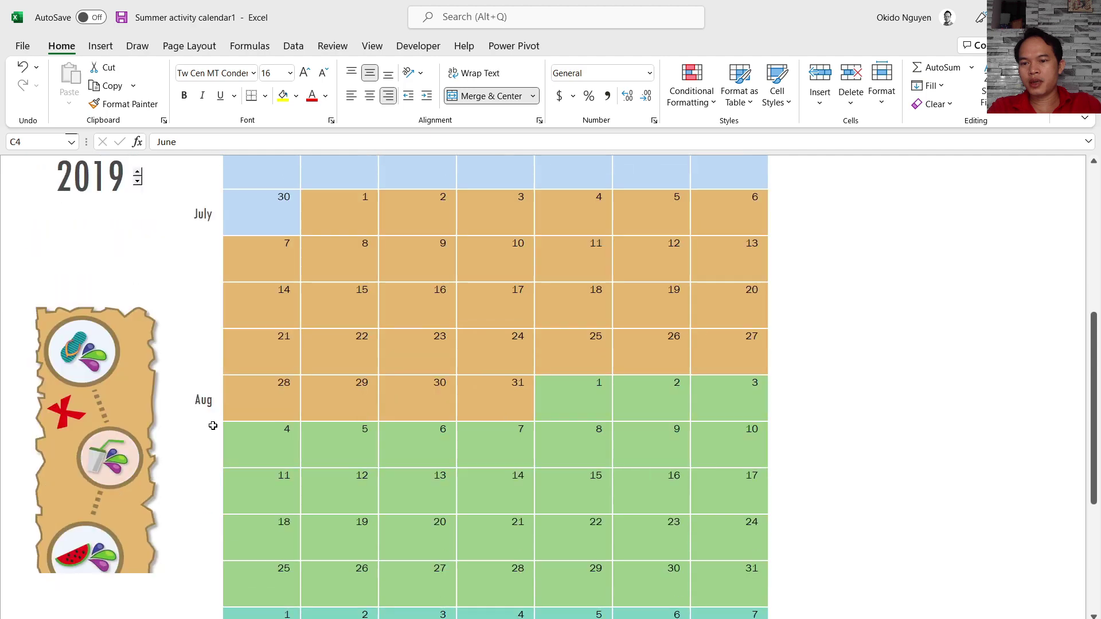
{"action": "scroll", "coordinate": [212, 423], "scroll_direction": "down", "scroll_amount": 1}
{"action": "scroll", "coordinate": [213, 419], "scroll_direction": "down", "scroll_amount": 8}
{"action": "scroll", "coordinate": [213, 419], "scroll_direction": "up", "scroll_amount": 8}
{"action": "scroll", "coordinate": [240, 390], "scroll_direction": "up", "scroll_amount": 5}
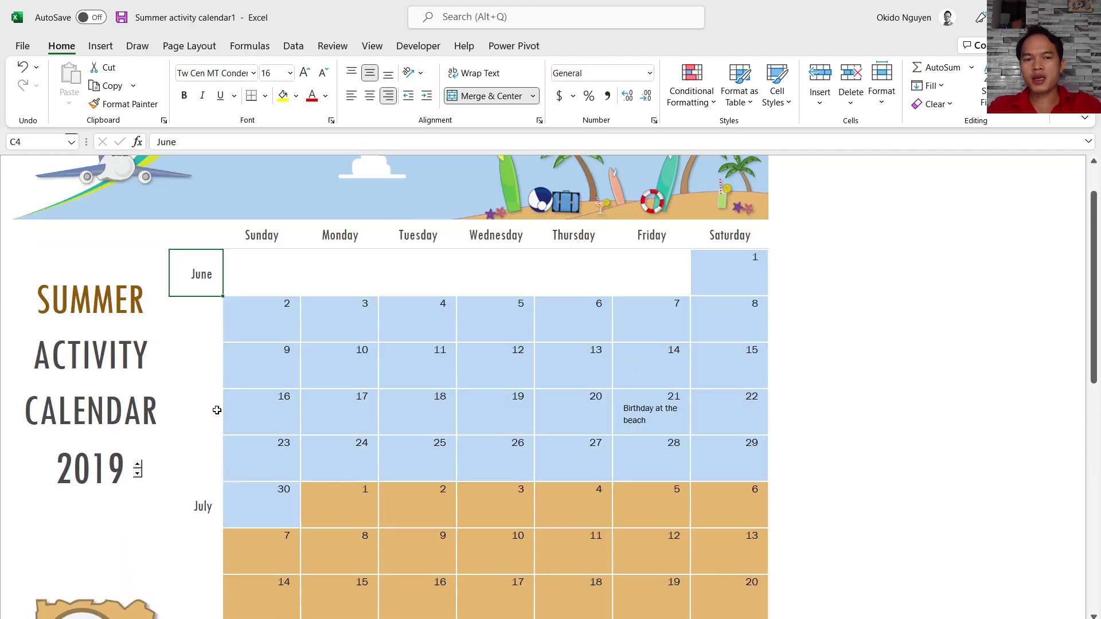
{"action": "scroll", "coordinate": [271, 357], "scroll_direction": "up", "scroll_amount": 2}
{"action": "left_click", "coordinate": [259, 291]}
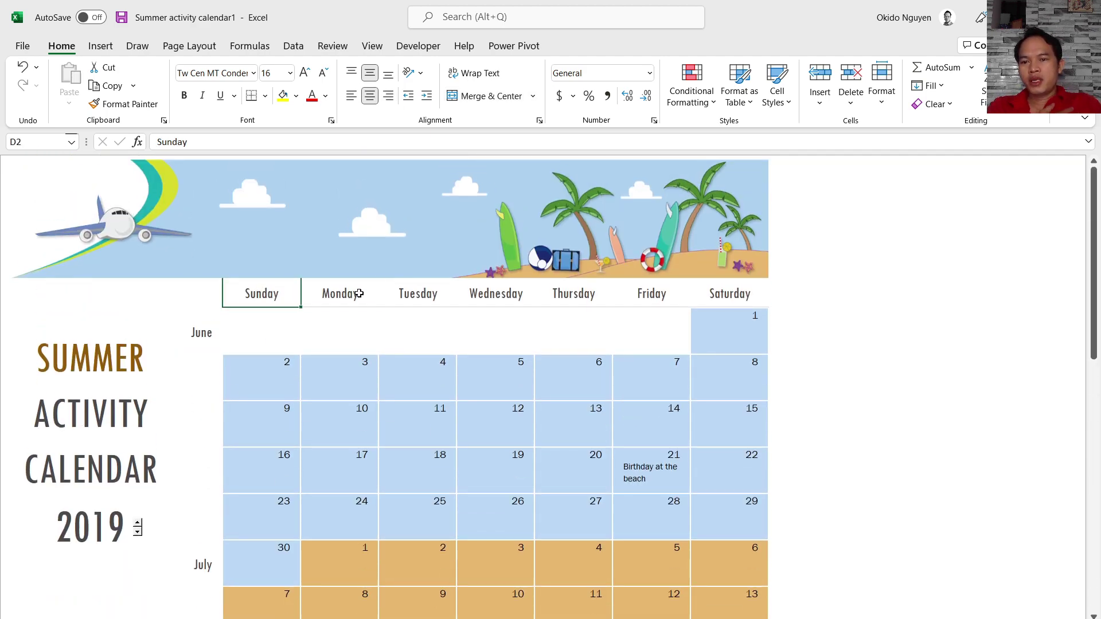
{"action": "left_click", "coordinate": [357, 291]}
{"action": "left_click", "coordinate": [432, 296]}
{"action": "scroll", "coordinate": [431, 296], "scroll_direction": "down", "scroll_amount": 2}
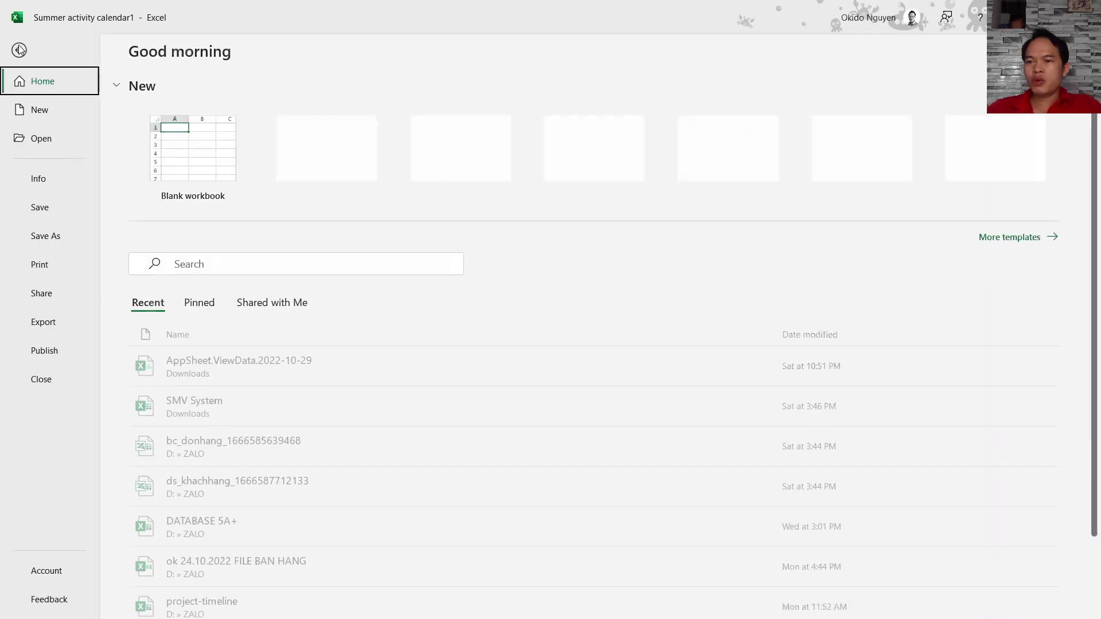
Step: From the start screen, browse all templates and create a workbook from Fitness Vision
{"action": "left_click", "coordinate": [21, 48]}
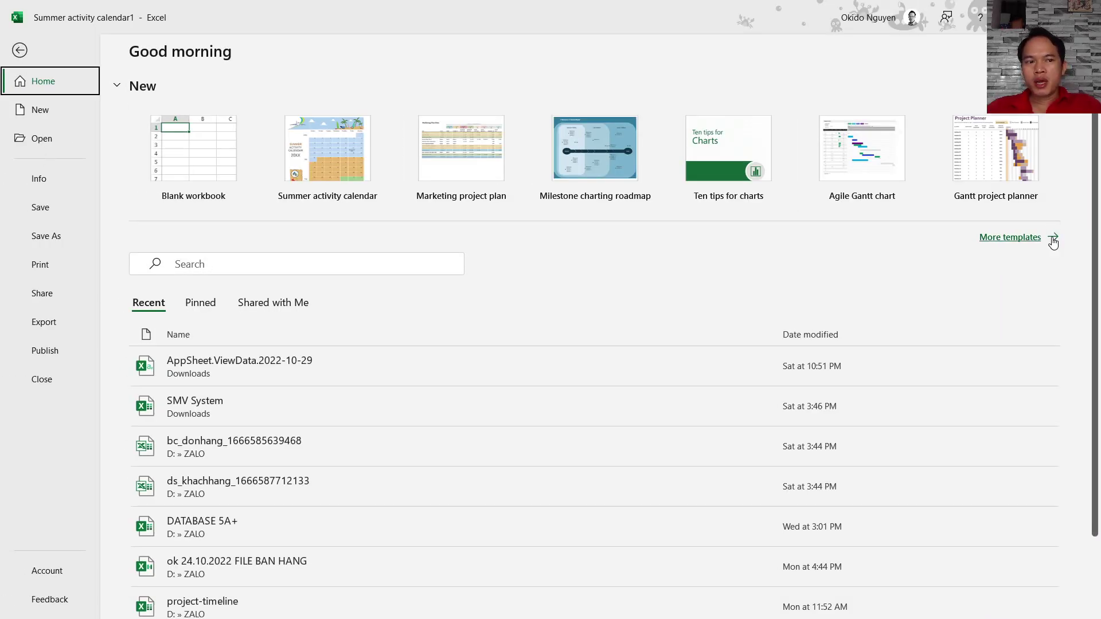
{"action": "left_click", "coordinate": [1020, 241]}
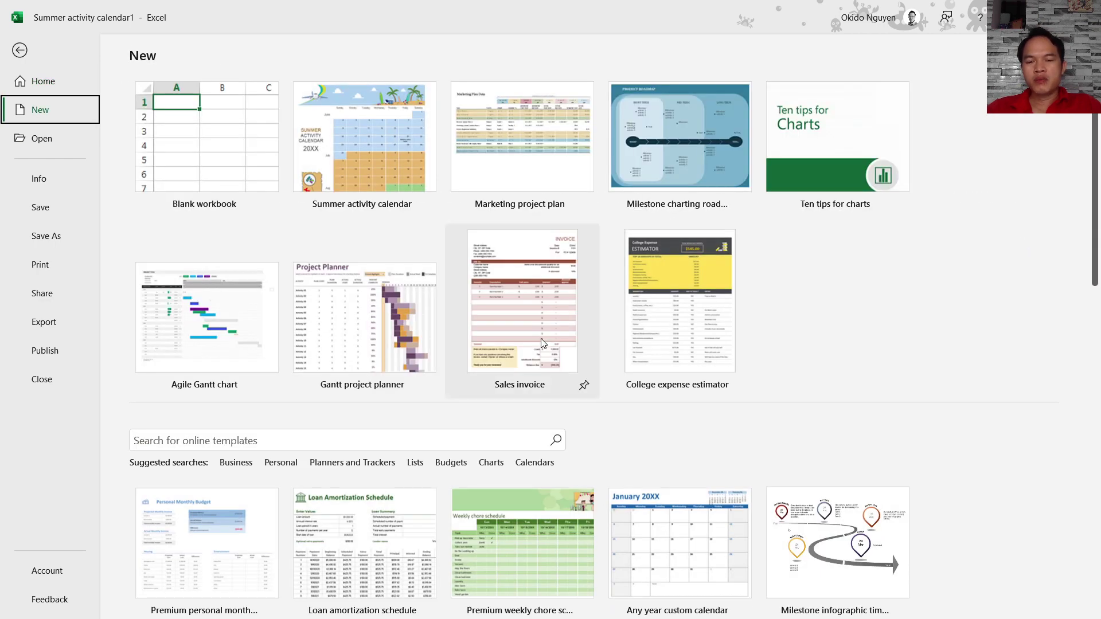
{"action": "scroll", "coordinate": [541, 339], "scroll_direction": "down", "scroll_amount": 2}
{"action": "scroll", "coordinate": [541, 339], "scroll_direction": "down", "scroll_amount": 1}
{"action": "scroll", "coordinate": [541, 339], "scroll_direction": "down", "scroll_amount": 3}
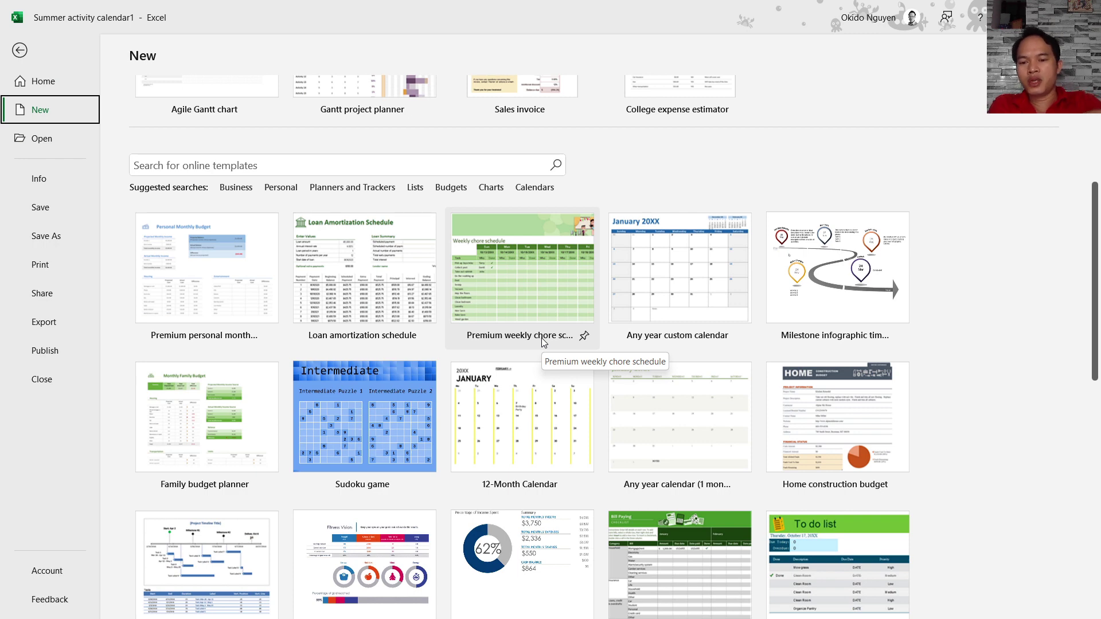
{"action": "left_click", "coordinate": [339, 555]}
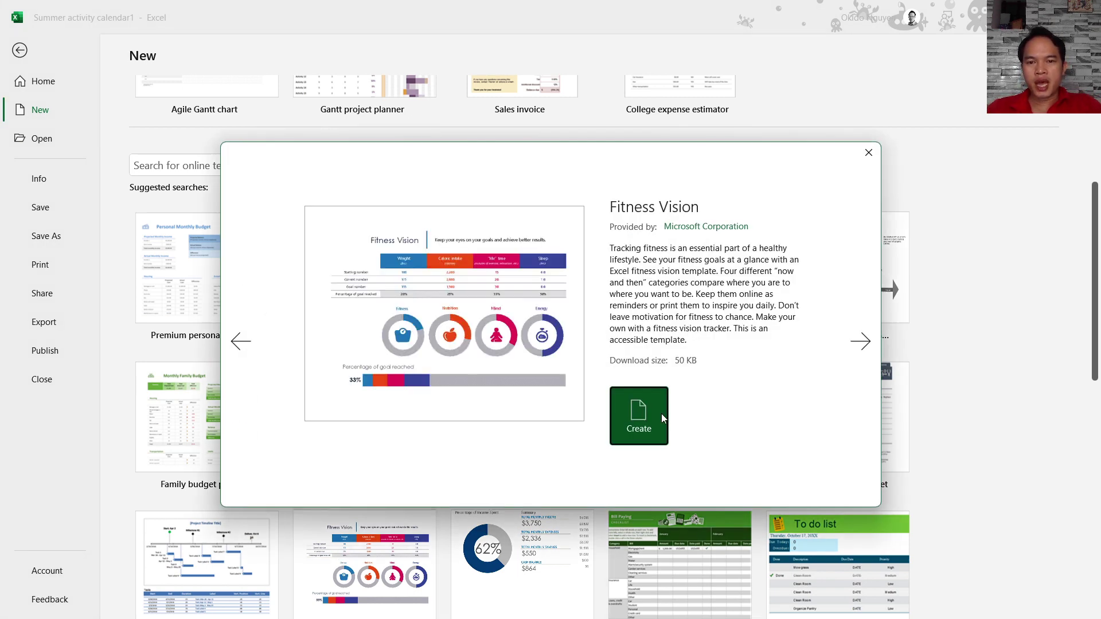
{"action": "left_click", "coordinate": [661, 410]}
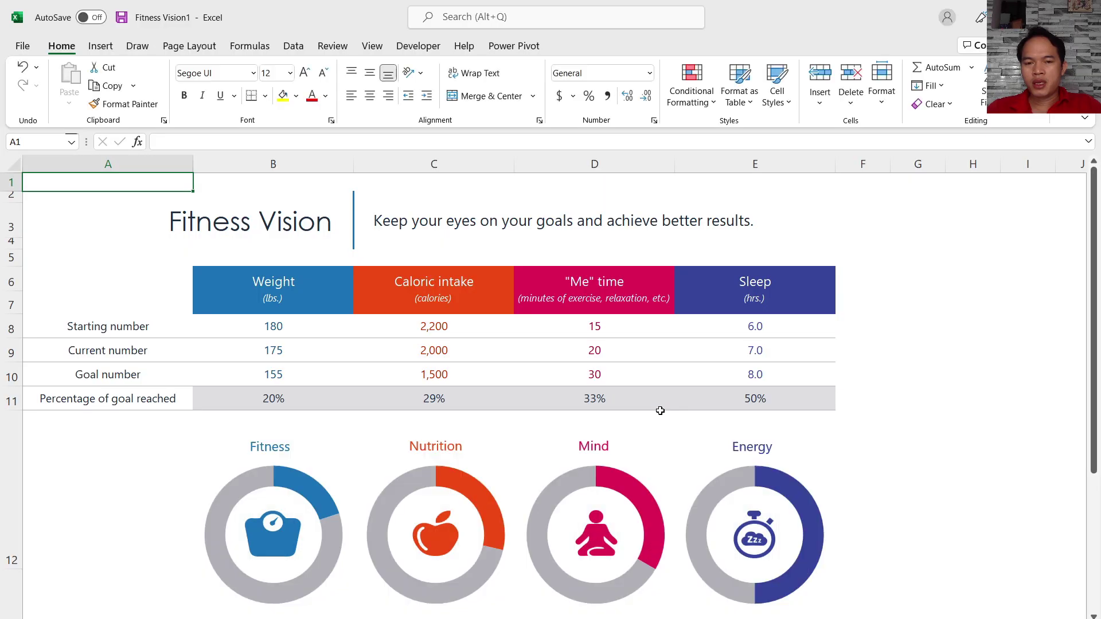
Step: Select the Mind and Nutrition progress charts in the Fitness Vision workbook
{"action": "scroll", "coordinate": [658, 411], "scroll_direction": "down", "scroll_amount": 2}
{"action": "left_click", "coordinate": [553, 435]}
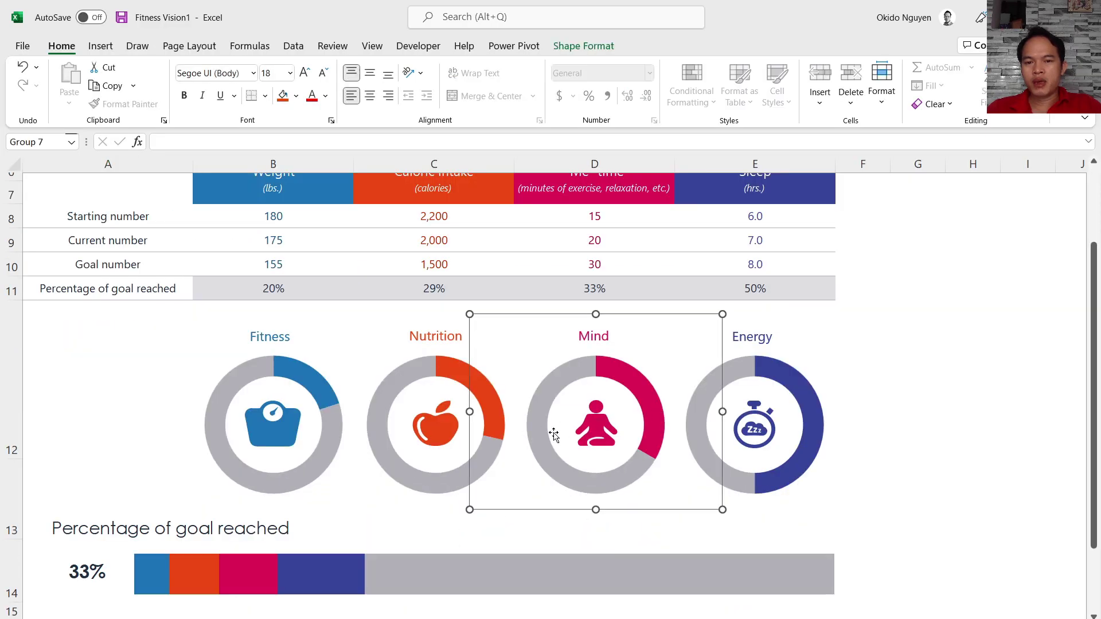
{"action": "left_click", "coordinate": [412, 431]}
{"action": "scroll", "coordinate": [270, 438], "scroll_direction": "down", "scroll_amount": 2}
{"action": "scroll", "coordinate": [269, 438], "scroll_direction": "up", "scroll_amount": 1}
{"action": "scroll", "coordinate": [268, 445], "scroll_direction": "up", "scroll_amount": 3}
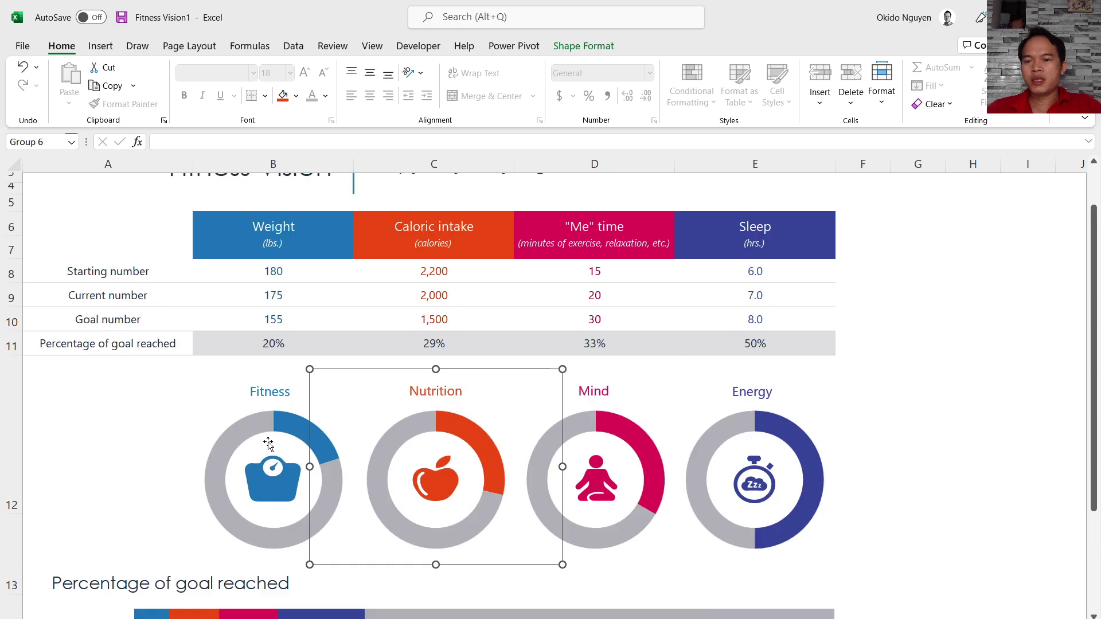
{"action": "scroll", "coordinate": [269, 444], "scroll_direction": "up", "scroll_amount": 1}
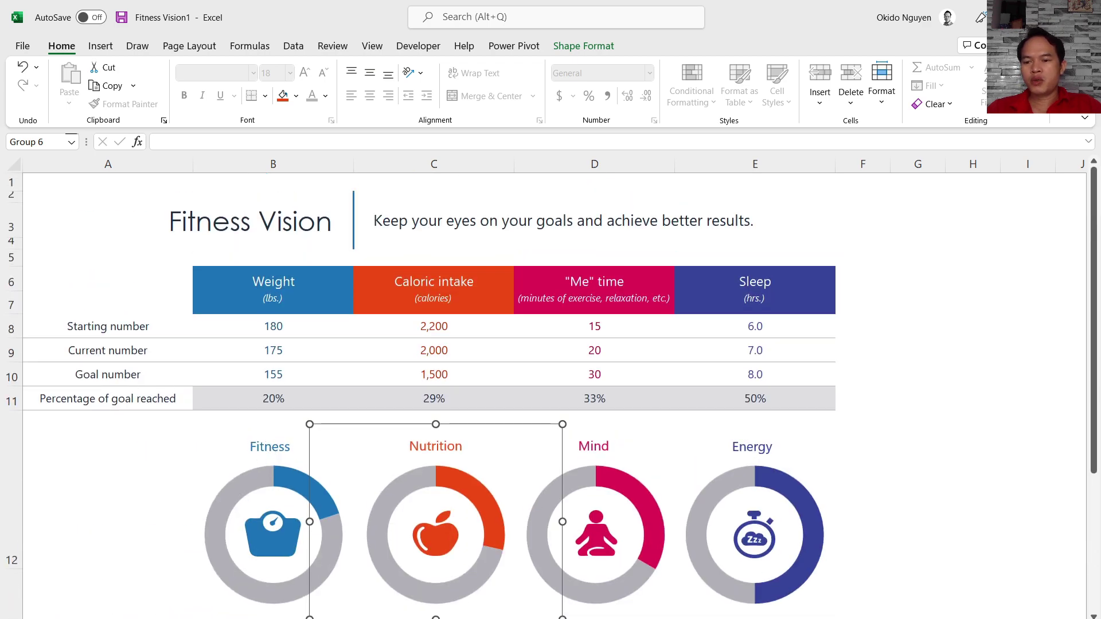
Step: Switch to the Directions sheet, run Check Accessibility, and dismiss the tip
{"action": "key", "text": "ctrl+Page_Down"}
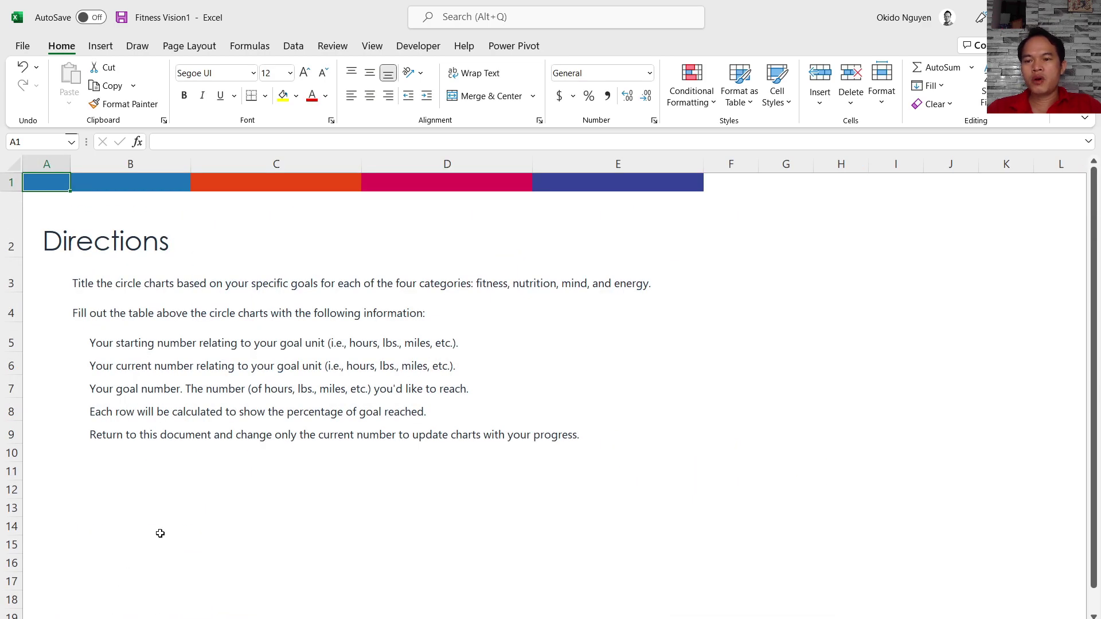
{"action": "left_click", "coordinate": [158, 618]}
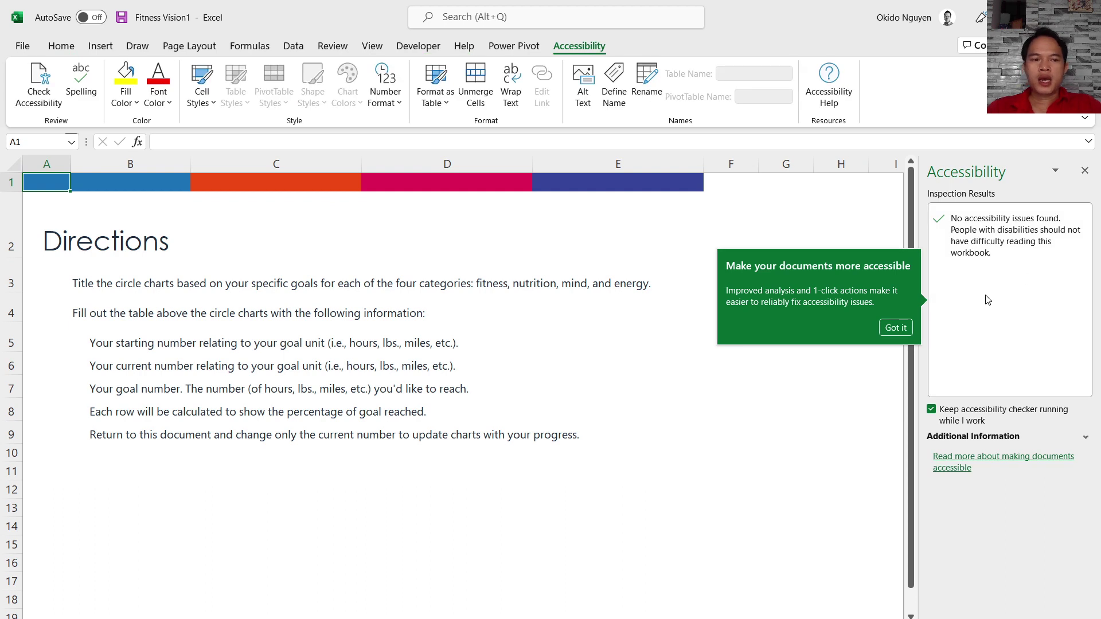
{"action": "left_click", "coordinate": [909, 331]}
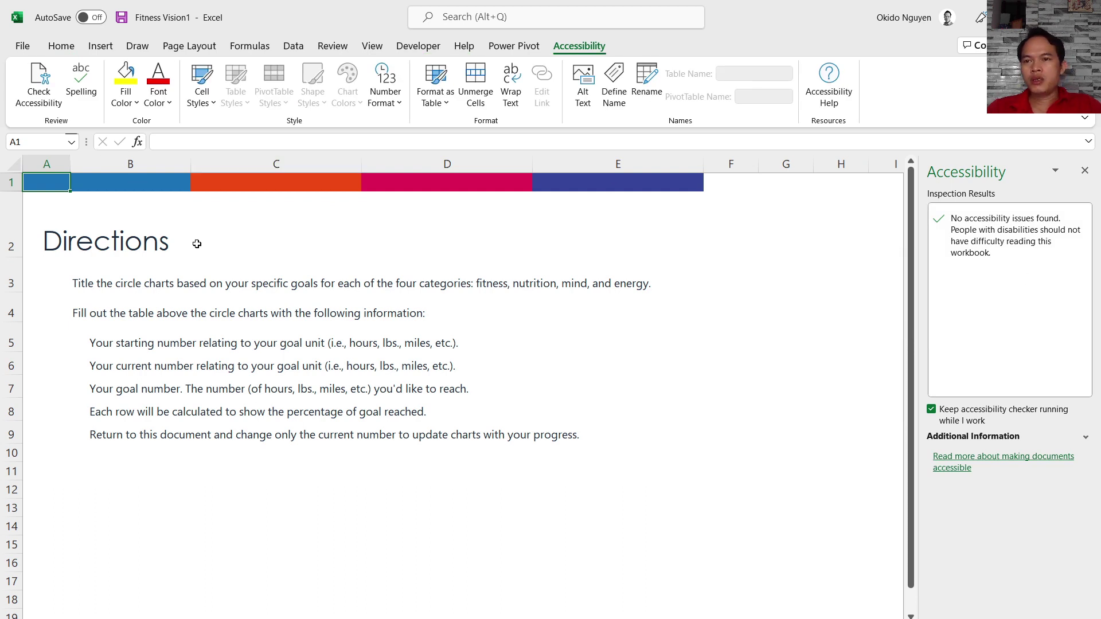
{"action": "left_click", "coordinate": [438, 435]}
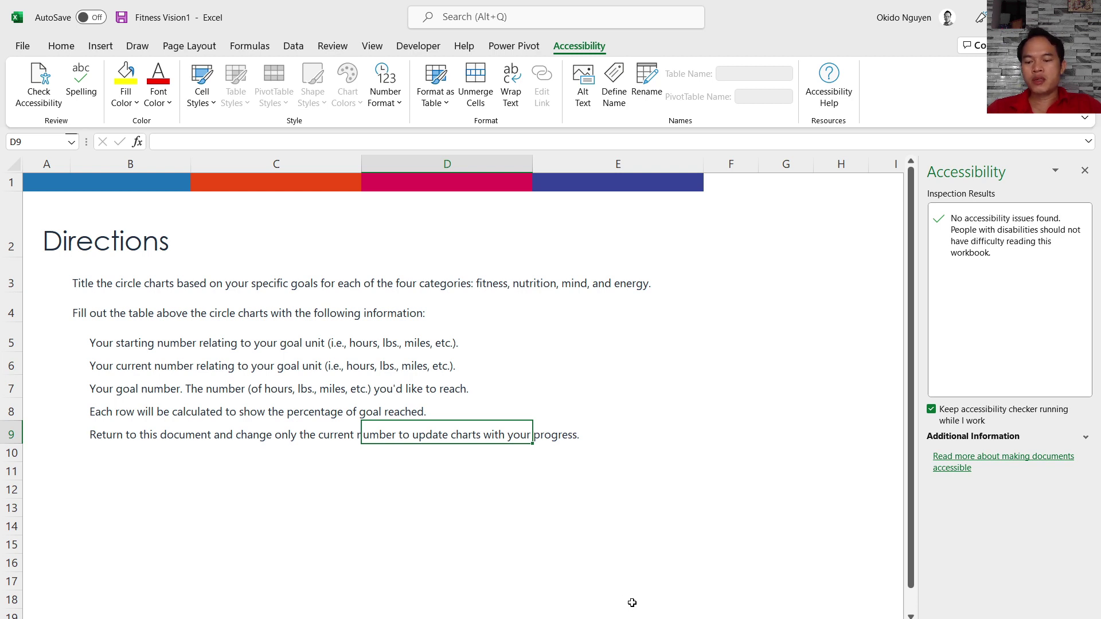
Step: Launch Word from system search and browse its new document templates
{"action": "key", "text": "super"}
{"action": "type", "text": "word"}
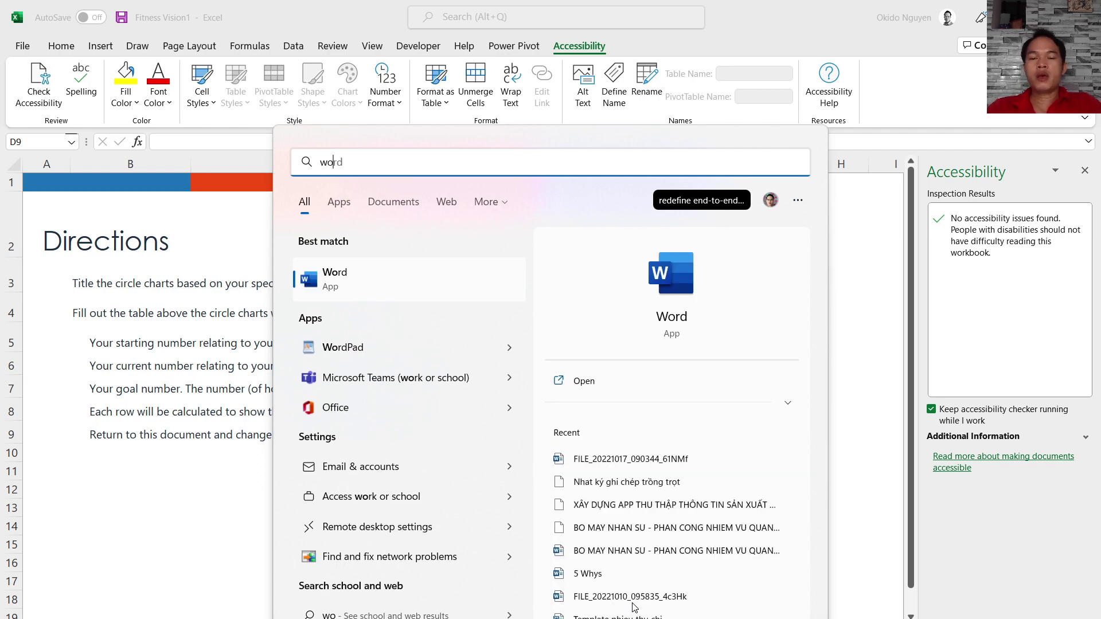
{"action": "key", "text": "Return"}
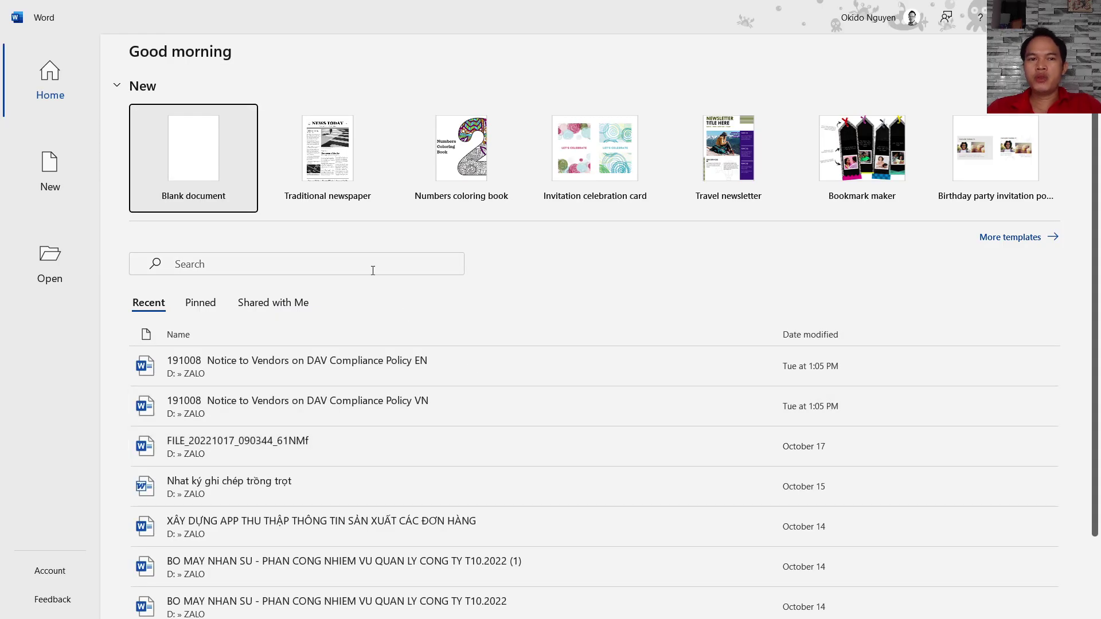
{"action": "left_click", "coordinate": [1032, 238]}
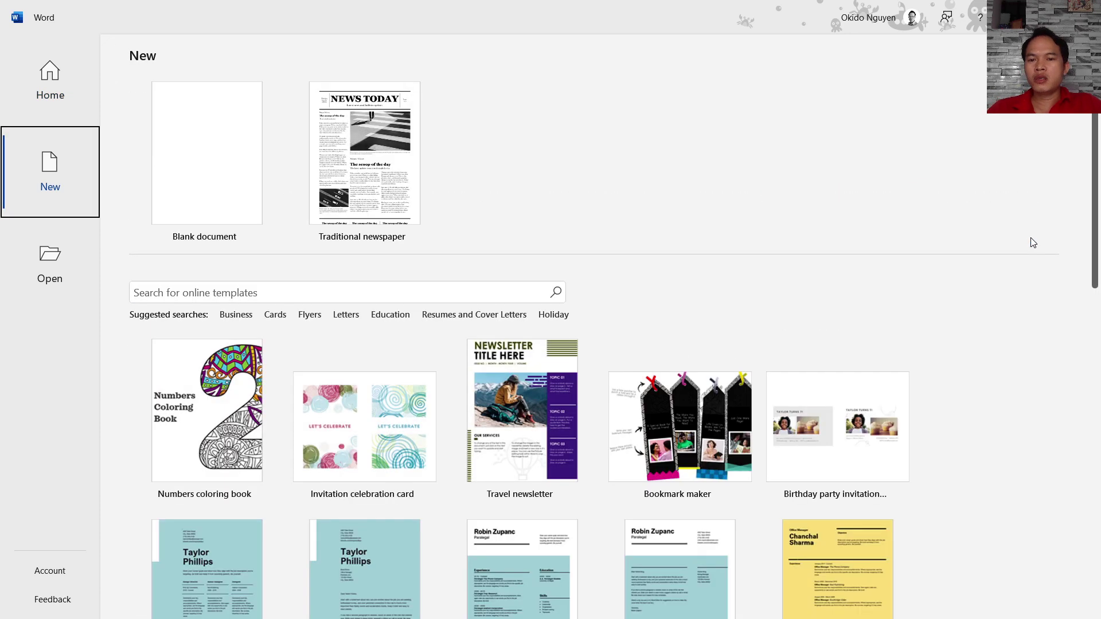
{"action": "scroll", "coordinate": [446, 408], "scroll_direction": "down", "scroll_amount": 3}
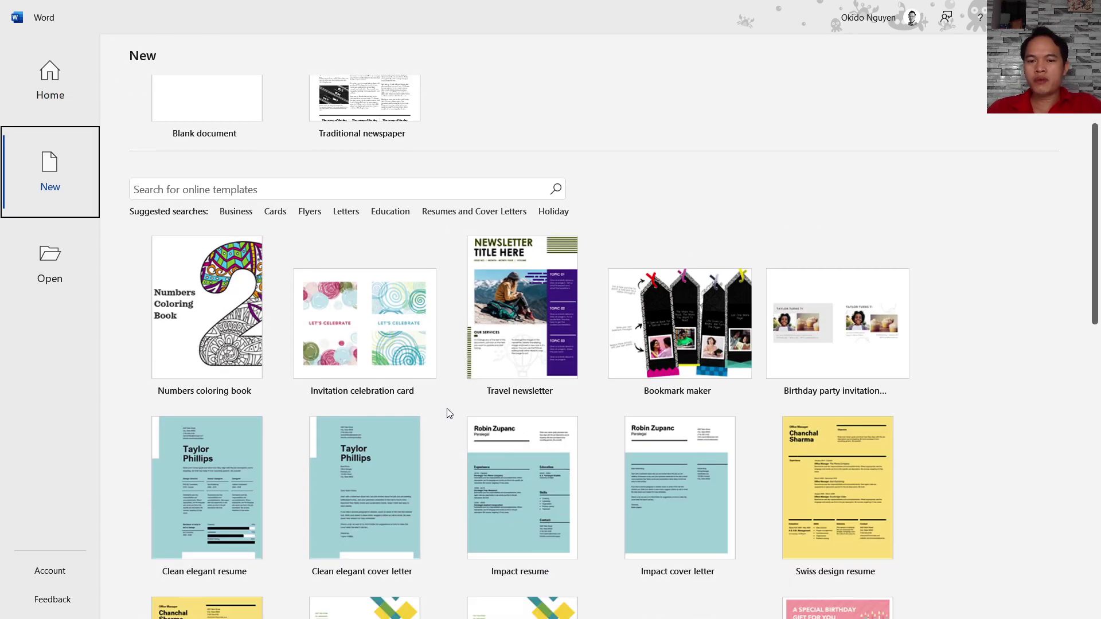
{"action": "scroll", "coordinate": [446, 408], "scroll_direction": "down", "scroll_amount": 1}
{"action": "scroll", "coordinate": [446, 408], "scroll_direction": "down", "scroll_amount": 2}
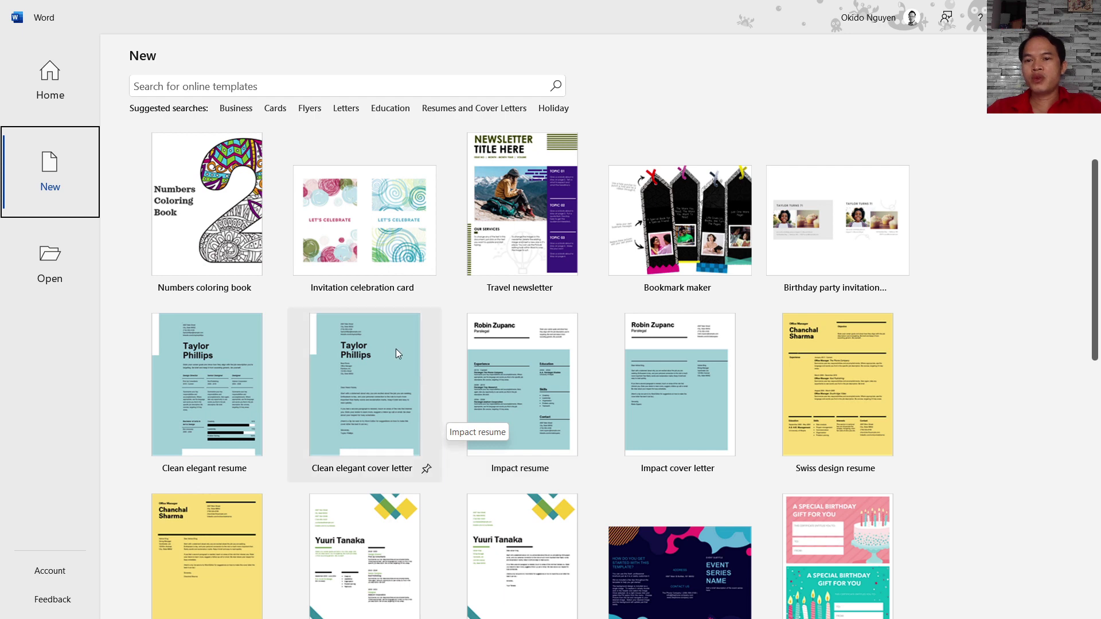
Step: Scroll through the Business templates, then go back to the main gallery
{"action": "left_click", "coordinate": [247, 109]}
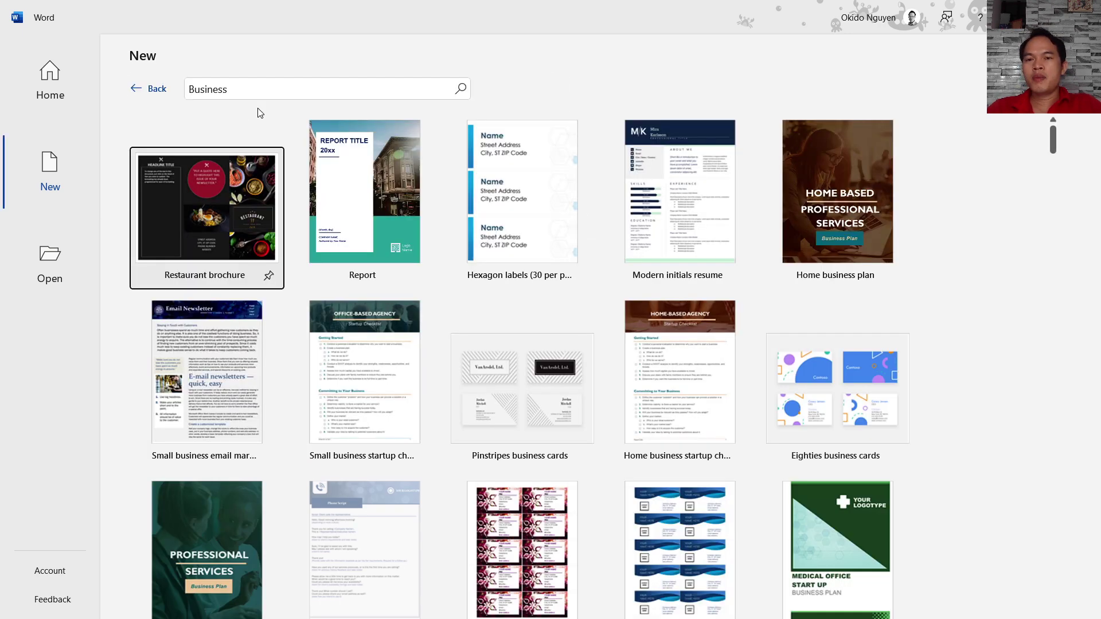
{"action": "scroll", "coordinate": [499, 321], "scroll_direction": "down", "scroll_amount": 3}
{"action": "scroll", "coordinate": [513, 378], "scroll_direction": "down", "scroll_amount": 3}
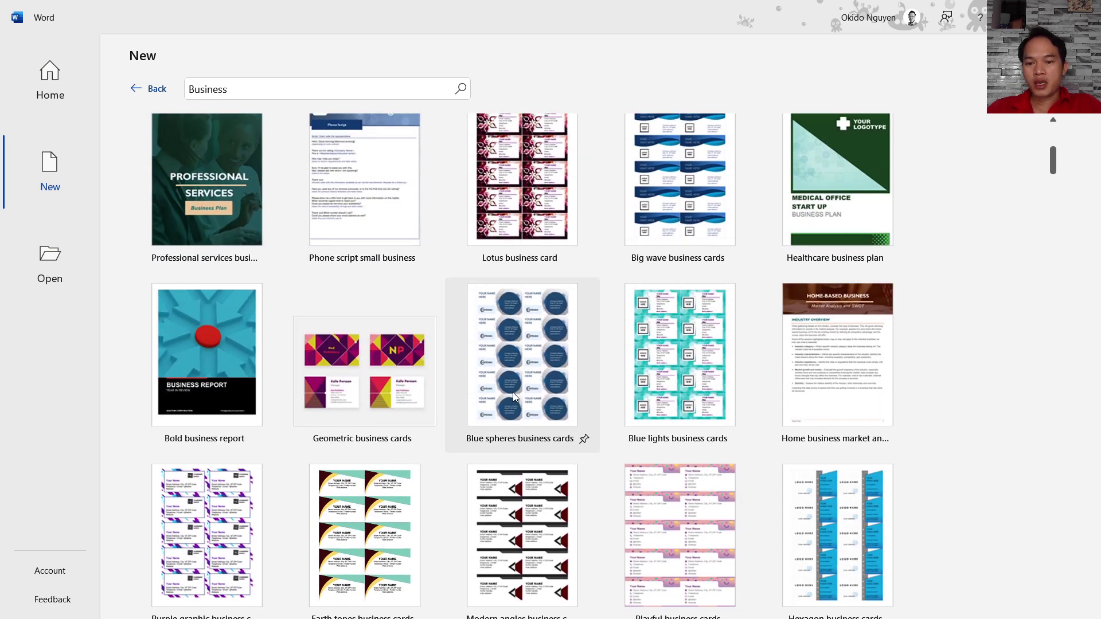
{"action": "scroll", "coordinate": [512, 393], "scroll_direction": "down", "scroll_amount": 3}
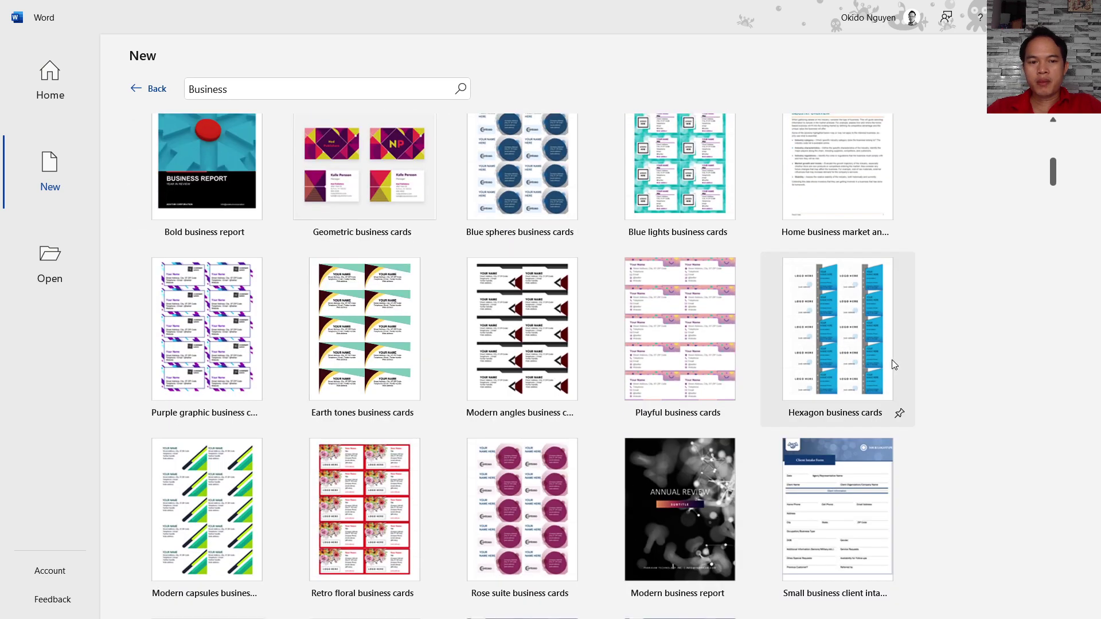
{"action": "scroll", "coordinate": [891, 359], "scroll_direction": "down", "scroll_amount": 1}
{"action": "scroll", "coordinate": [543, 450], "scroll_direction": "down", "scroll_amount": 1}
{"action": "scroll", "coordinate": [542, 447], "scroll_direction": "down", "scroll_amount": 1}
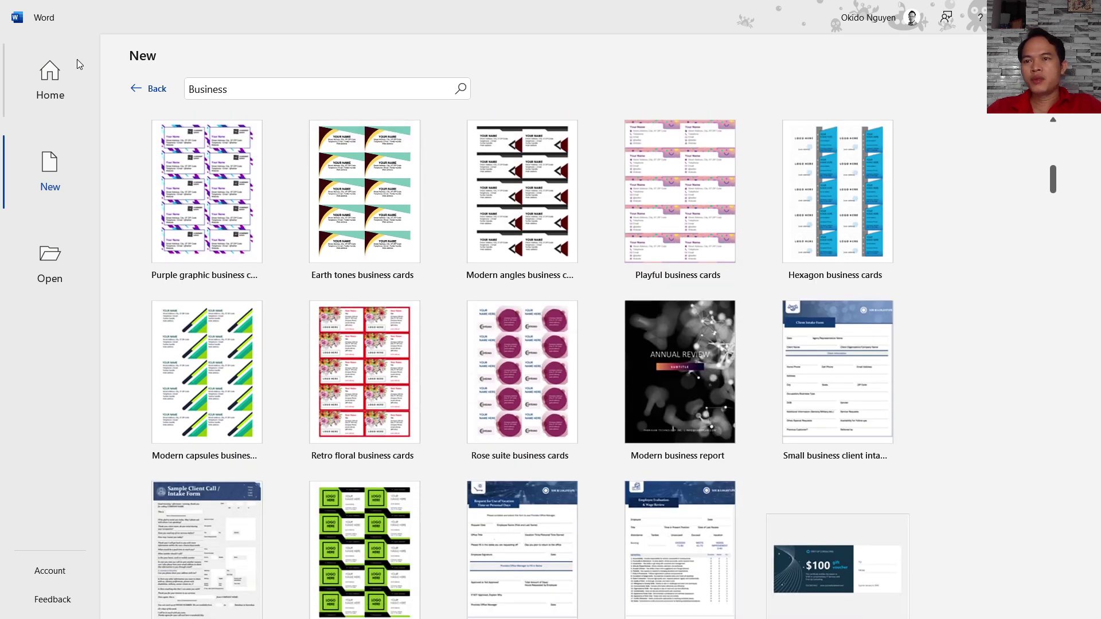
{"action": "left_click", "coordinate": [141, 95]}
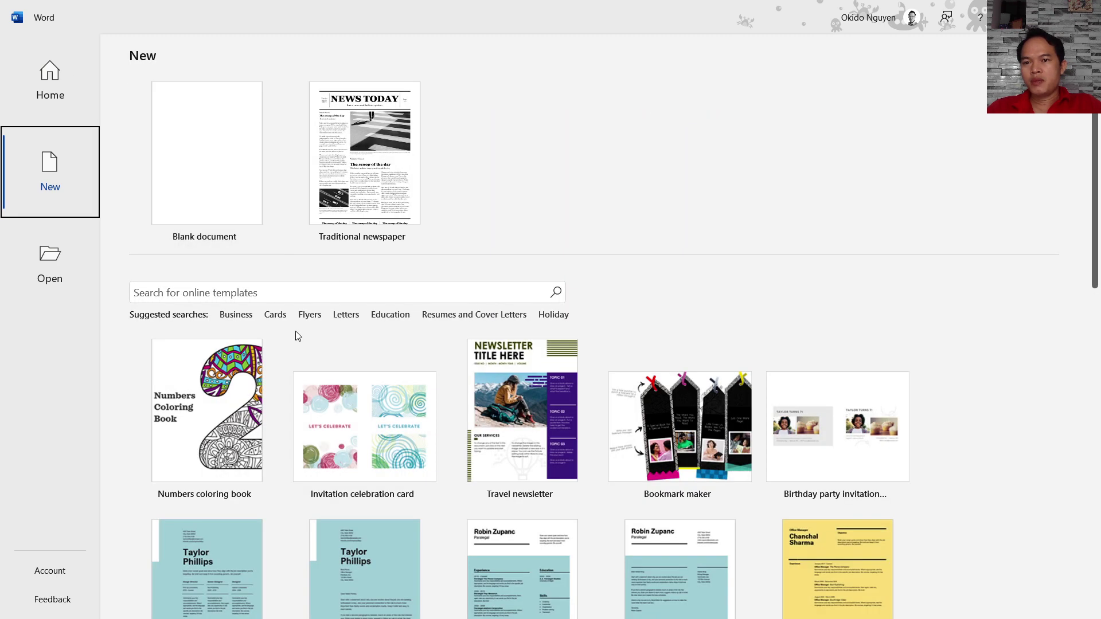
Step: Search Flyers templates and create a document from the Baptism flyer
{"action": "left_click", "coordinate": [308, 315]}
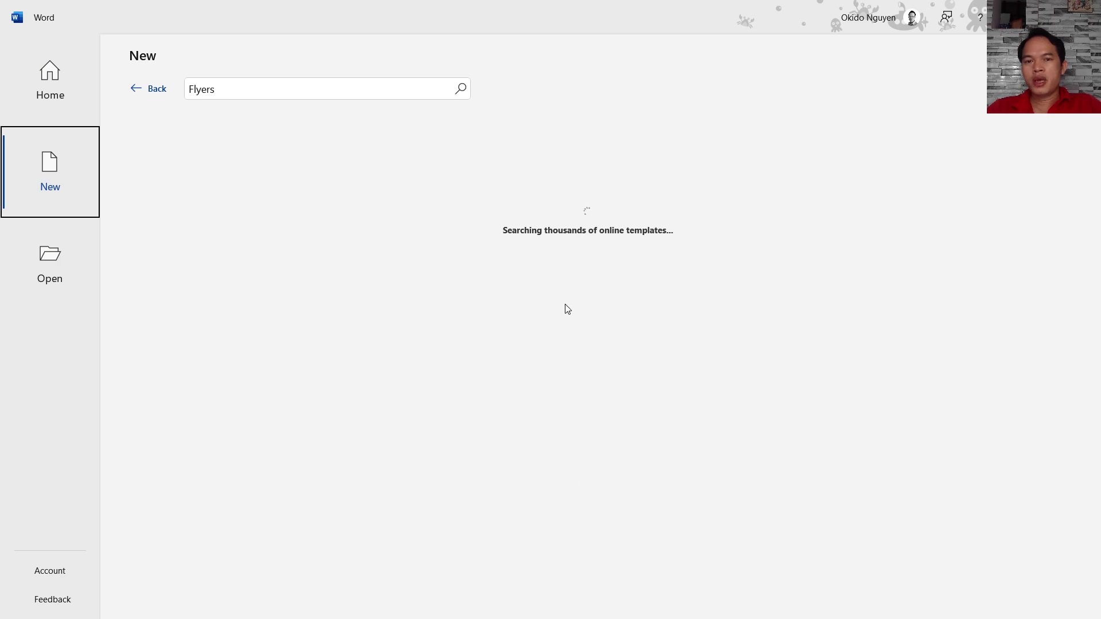
{"action": "scroll", "coordinate": [666, 322], "scroll_direction": "down", "scroll_amount": 1}
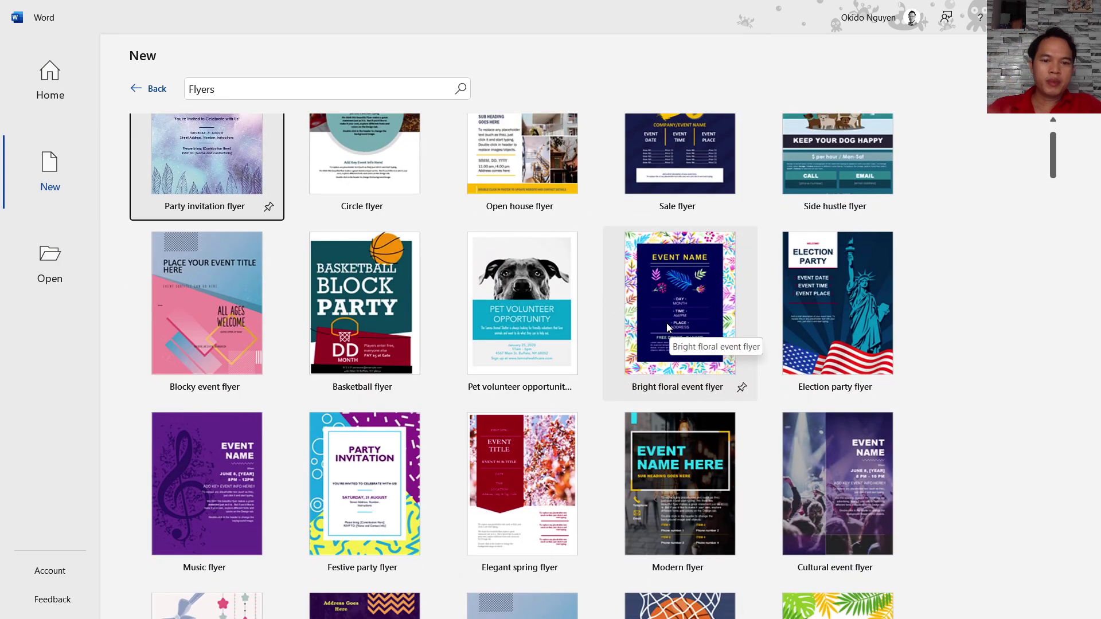
{"action": "scroll", "coordinate": [666, 322], "scroll_direction": "down", "scroll_amount": 2}
{"action": "scroll", "coordinate": [665, 322], "scroll_direction": "down", "scroll_amount": 2}
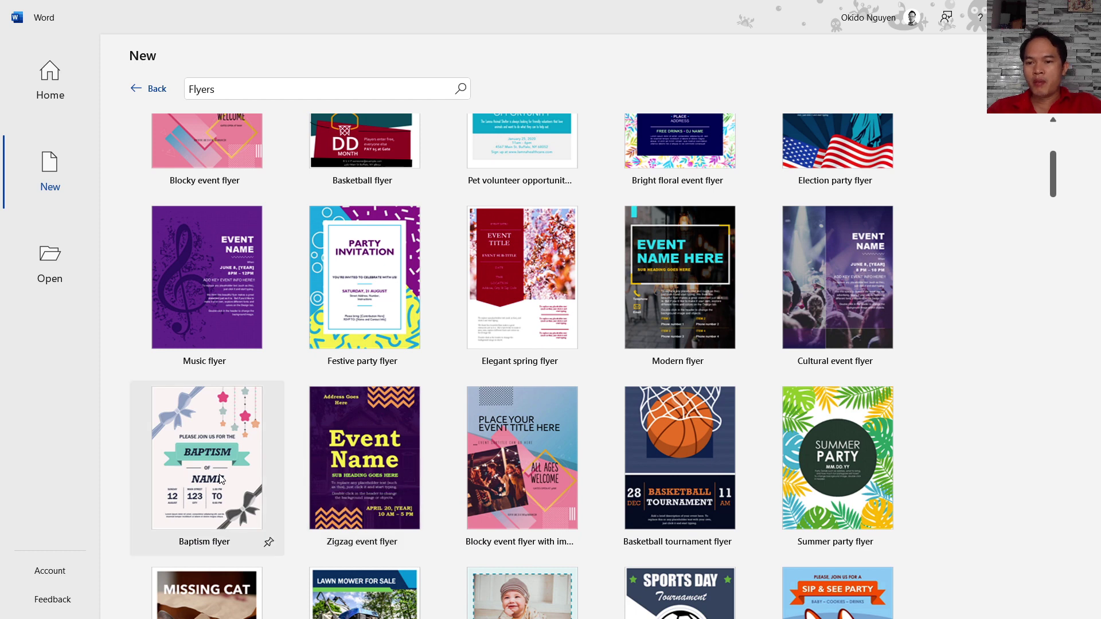
{"action": "scroll", "coordinate": [220, 479], "scroll_direction": "down", "scroll_amount": 2}
{"action": "left_click", "coordinate": [212, 368]}
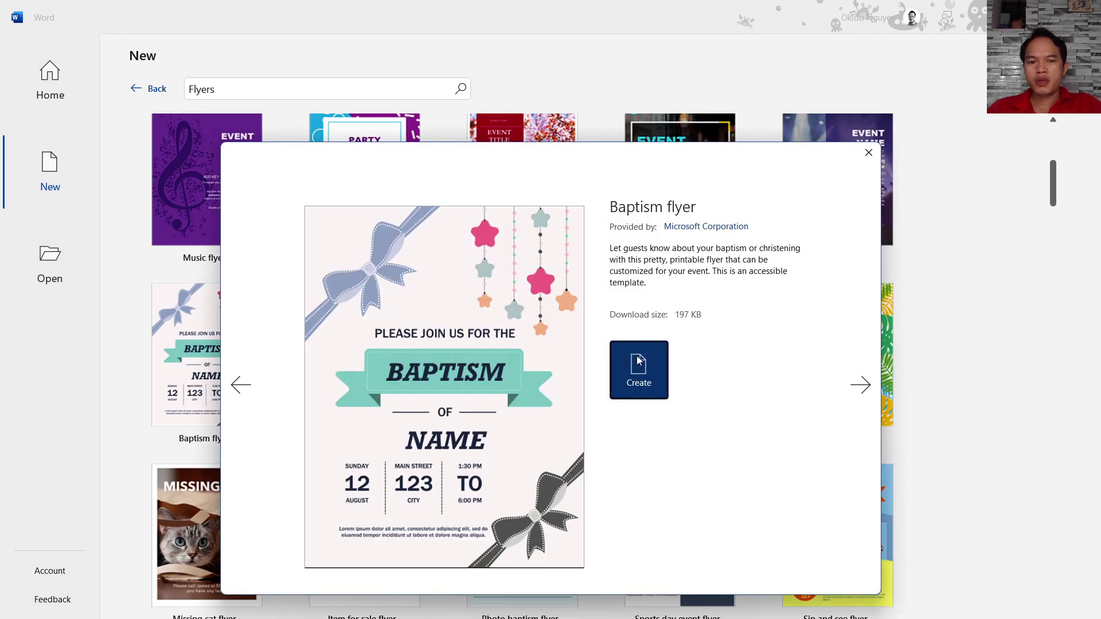
{"action": "left_click", "coordinate": [638, 361]}
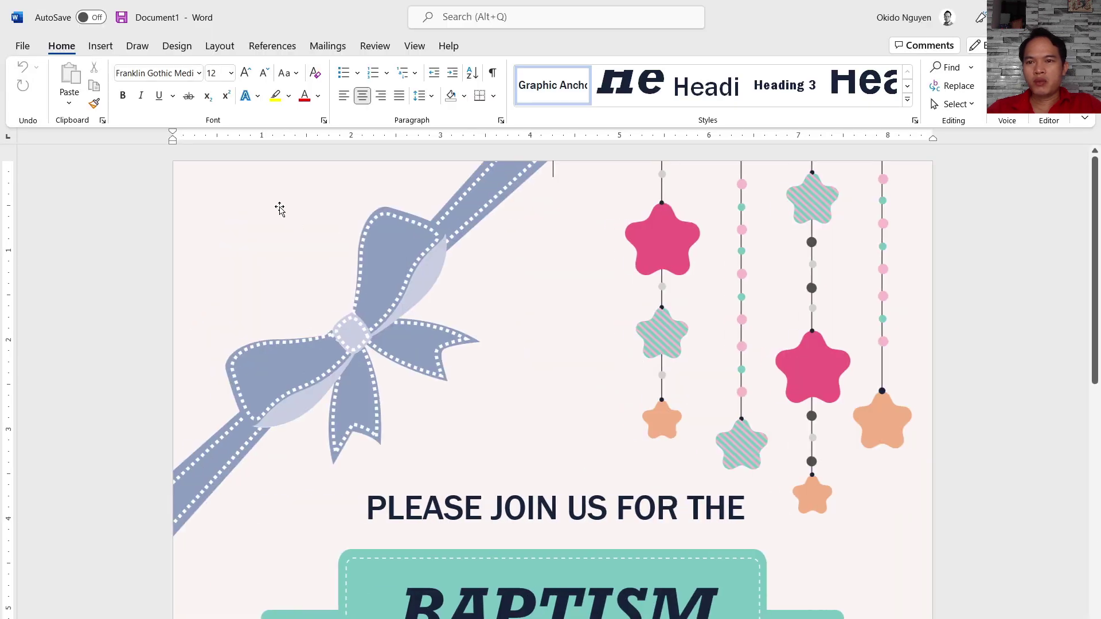
Step: Look over the flyer, selecting its BAPTISM title, then return to the start screen
{"action": "scroll", "coordinate": [287, 287], "scroll_direction": "down", "scroll_amount": 5}
{"action": "left_click", "coordinate": [287, 301]}
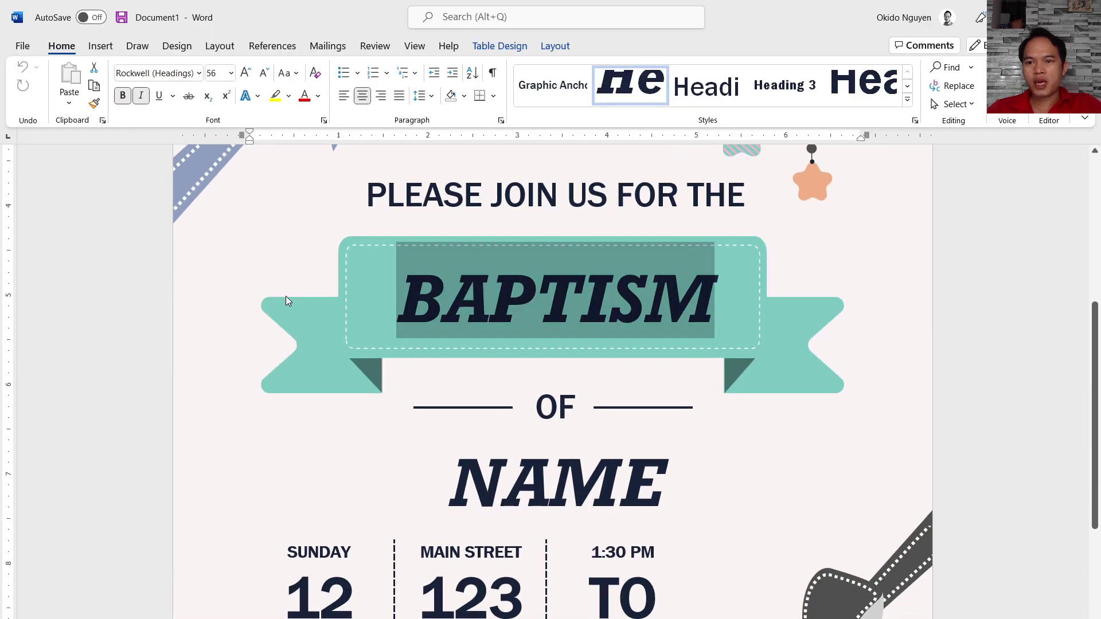
{"action": "scroll", "coordinate": [287, 300], "scroll_direction": "down", "scroll_amount": 1}
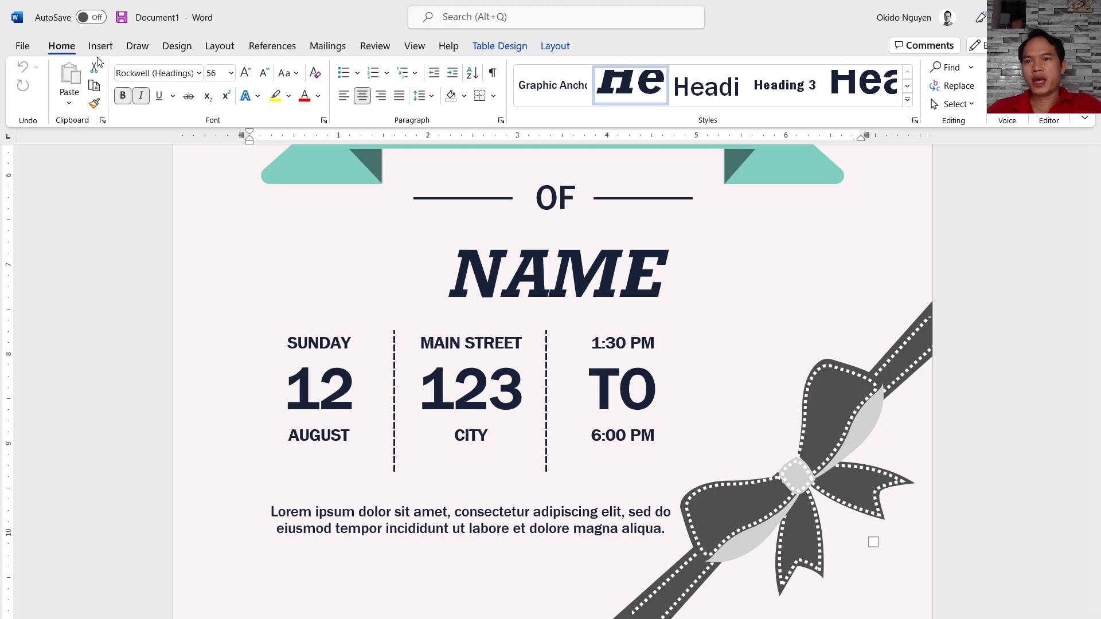
{"action": "left_click", "coordinate": [22, 50]}
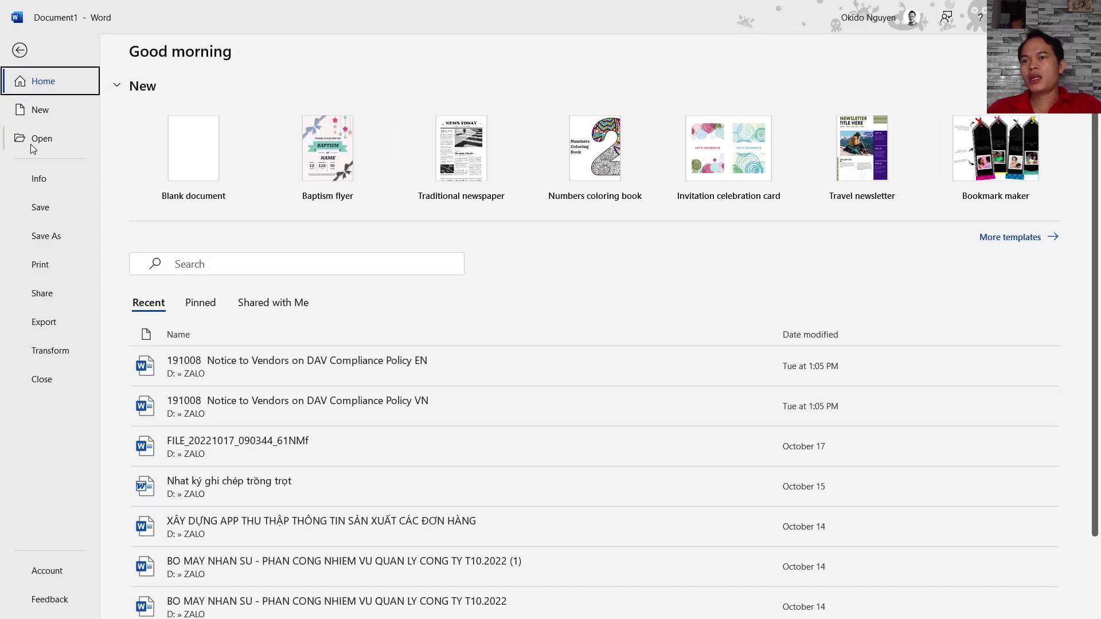
Step: Search Letters templates and create a document from Photo cover letter
{"action": "left_click", "coordinate": [49, 106]}
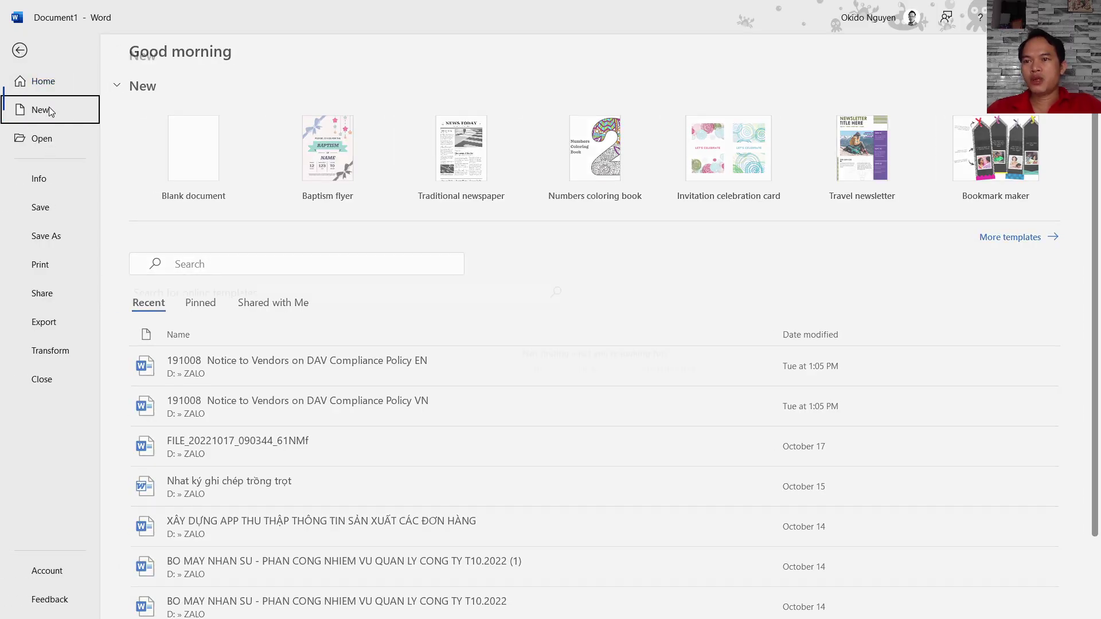
{"action": "scroll", "coordinate": [628, 409], "scroll_direction": "down", "scroll_amount": 1}
{"action": "scroll", "coordinate": [628, 410], "scroll_direction": "down", "scroll_amount": 2}
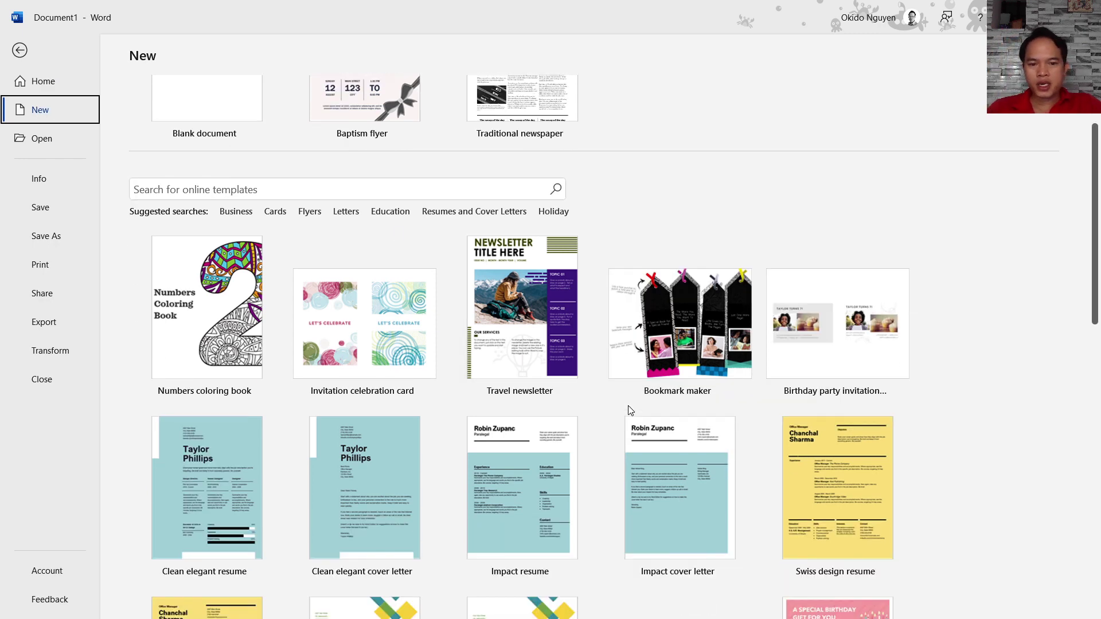
{"action": "scroll", "coordinate": [627, 405], "scroll_direction": "down", "scroll_amount": 1}
{"action": "scroll", "coordinate": [627, 404], "scroll_direction": "down", "scroll_amount": 2}
{"action": "scroll", "coordinate": [627, 404], "scroll_direction": "up", "scroll_amount": 3}
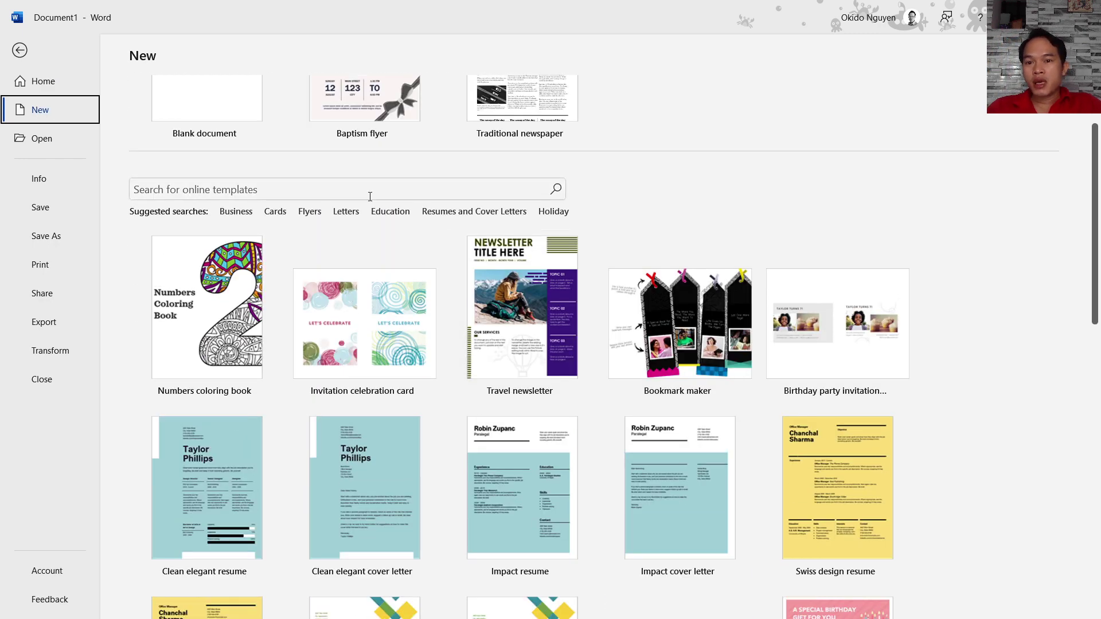
{"action": "left_click", "coordinate": [346, 213]}
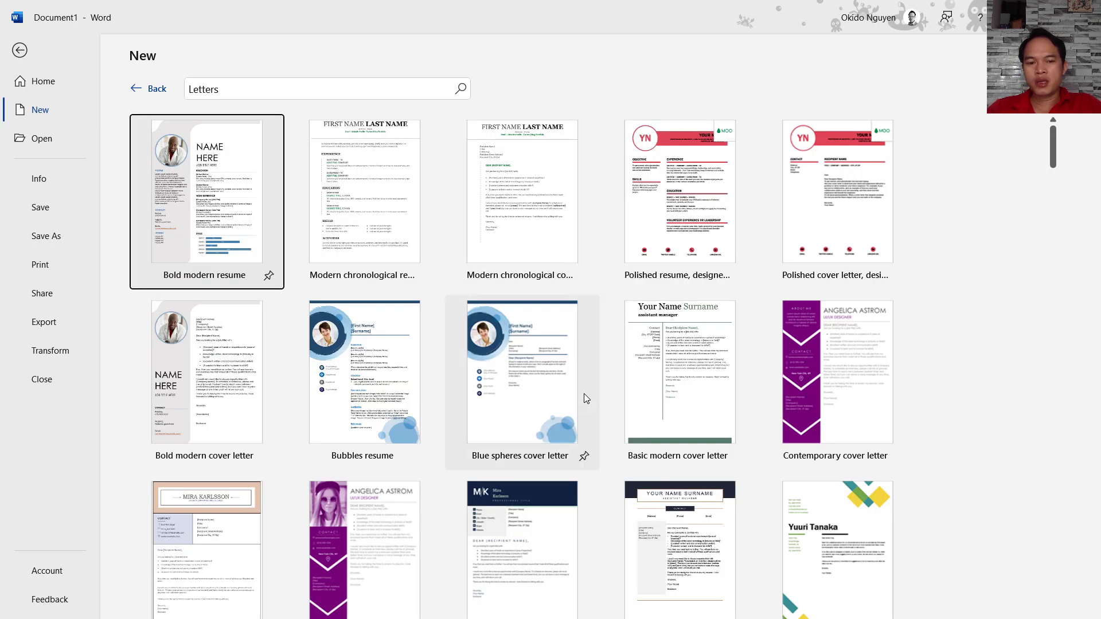
{"action": "scroll", "coordinate": [584, 394], "scroll_direction": "down", "scroll_amount": 1}
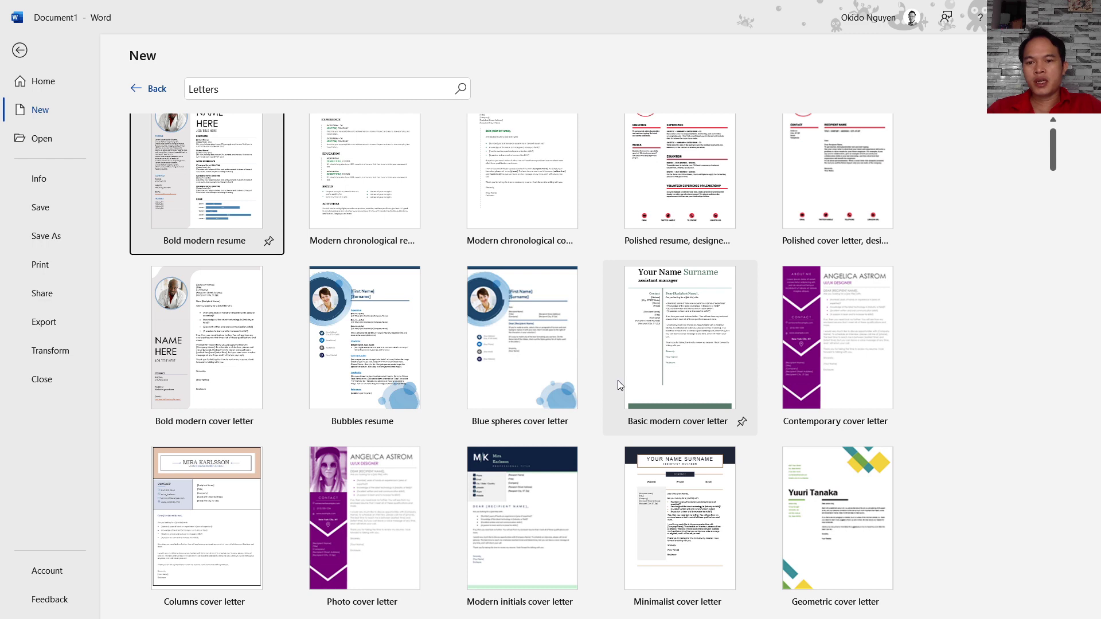
{"action": "left_click", "coordinate": [390, 483]}
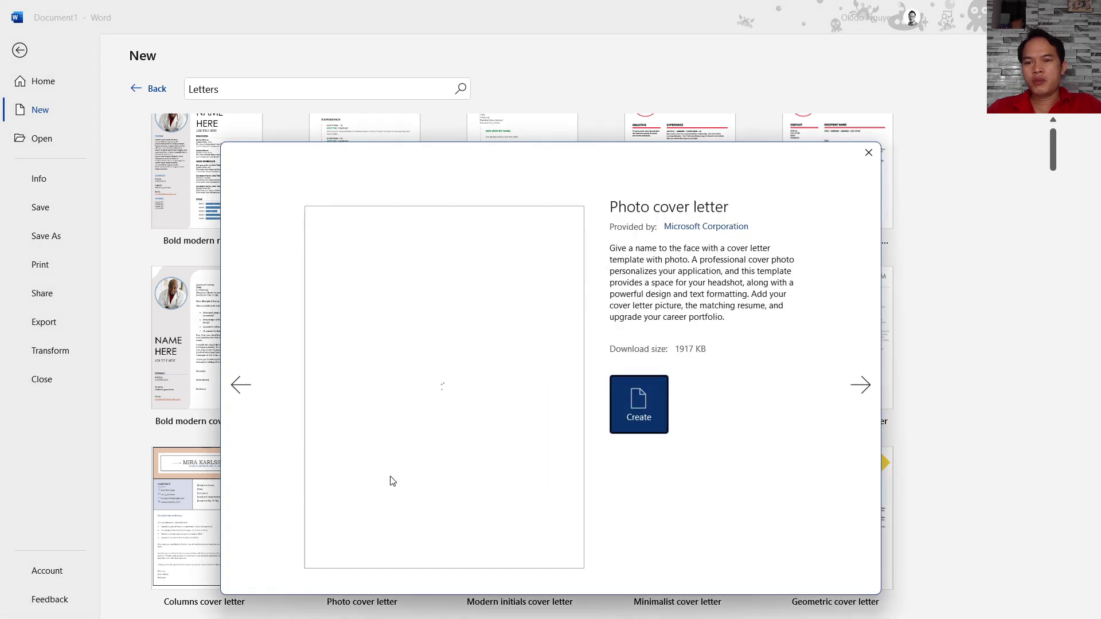
{"action": "left_click", "coordinate": [635, 405]}
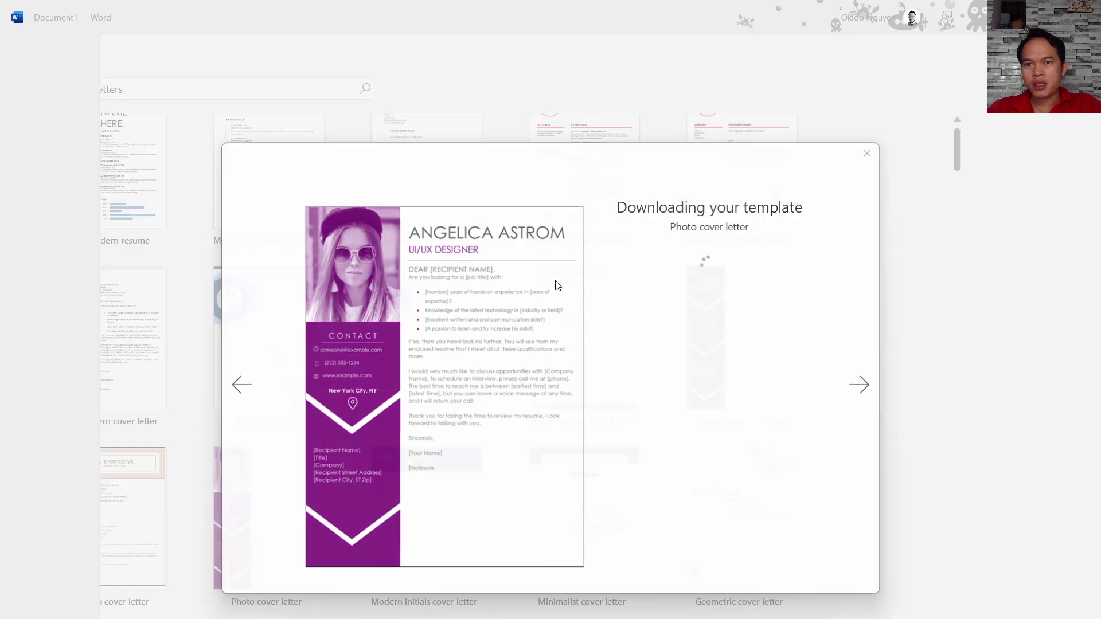
Step: Scroll through the new cover letter to read it
{"action": "scroll", "coordinate": [547, 354], "scroll_direction": "down", "scroll_amount": 5}
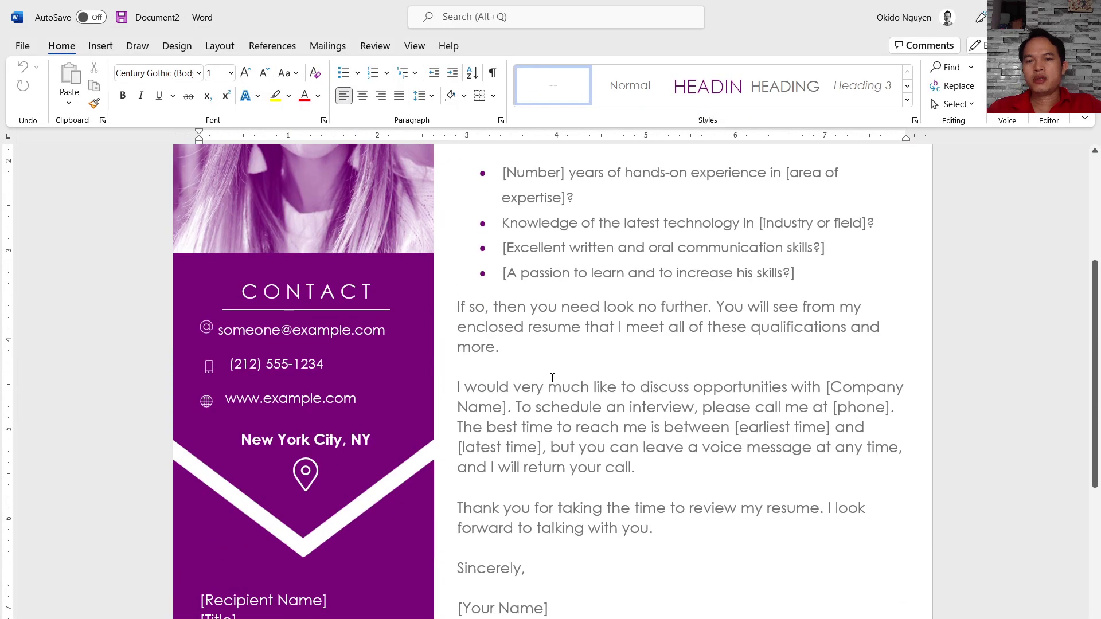
{"action": "scroll", "coordinate": [487, 413], "scroll_direction": "down", "scroll_amount": 2}
{"action": "scroll", "coordinate": [484, 401], "scroll_direction": "up", "scroll_amount": 4}
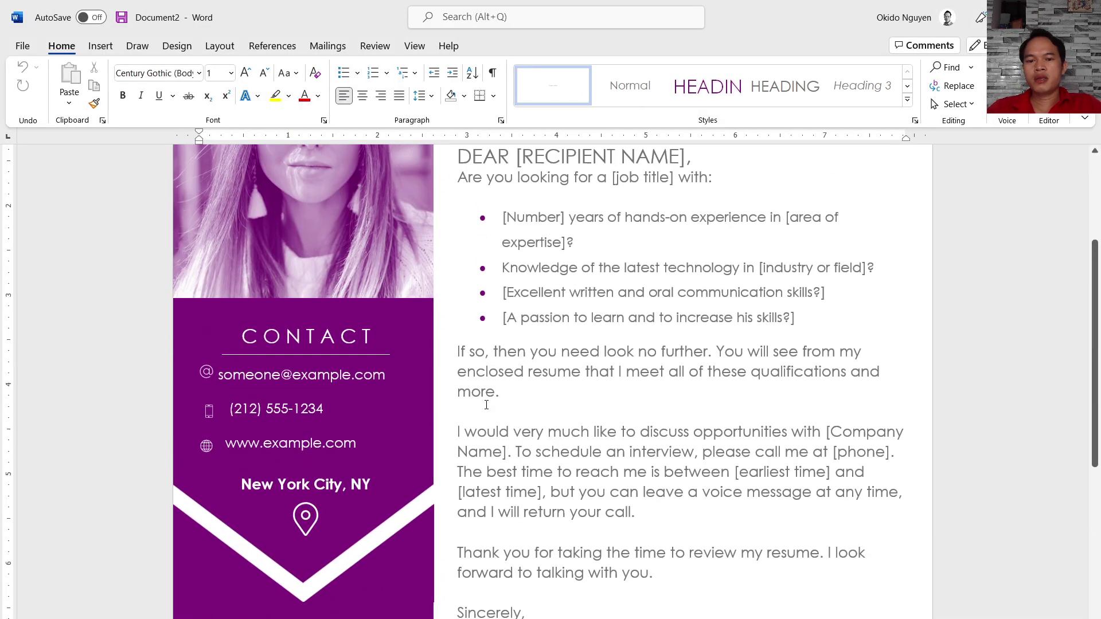
{"action": "scroll", "coordinate": [445, 350], "scroll_direction": "up", "scroll_amount": 3}
Step: Search Word's new-document templates for Holiday and scroll through the Thanksgiving flyers, menus and Halloween invitations
{"action": "left_click", "coordinate": [22, 47]}
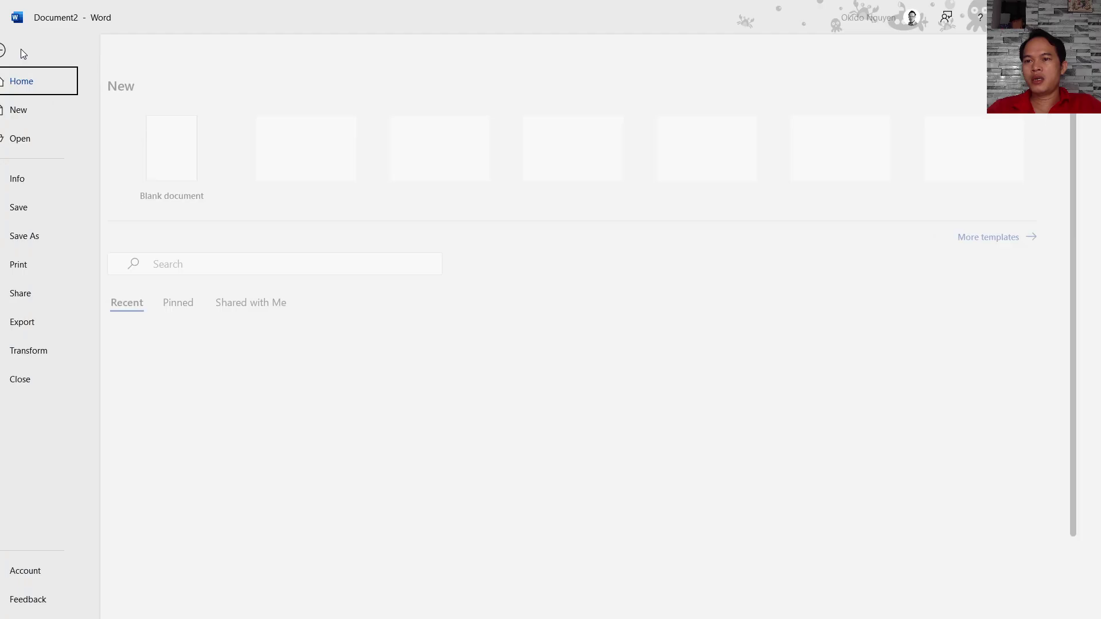
{"action": "left_click", "coordinate": [36, 111]}
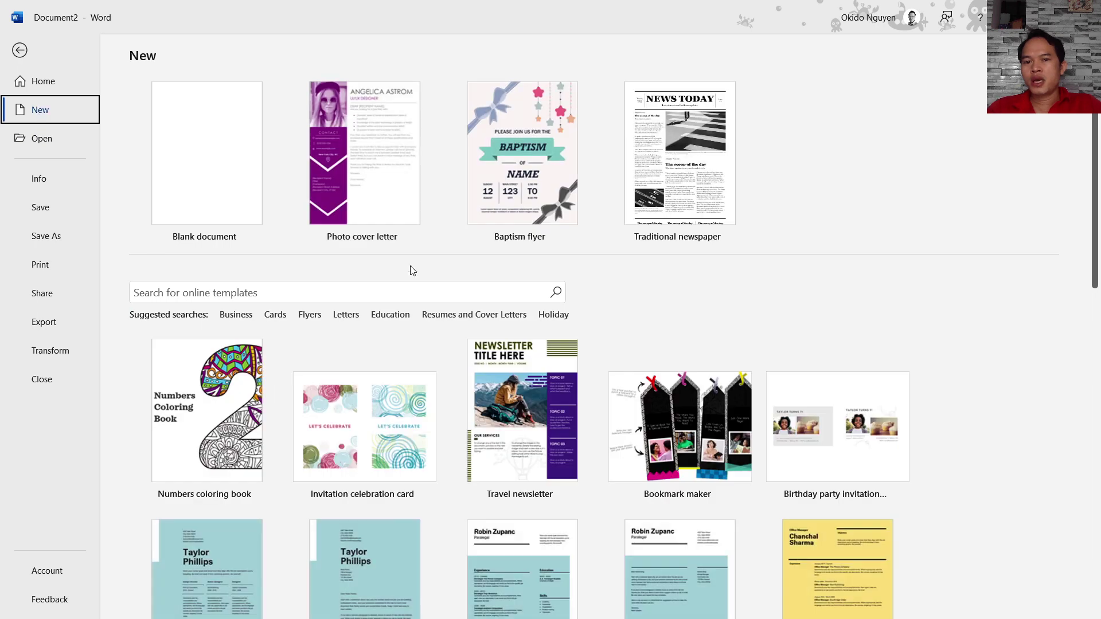
{"action": "left_click", "coordinate": [553, 315]}
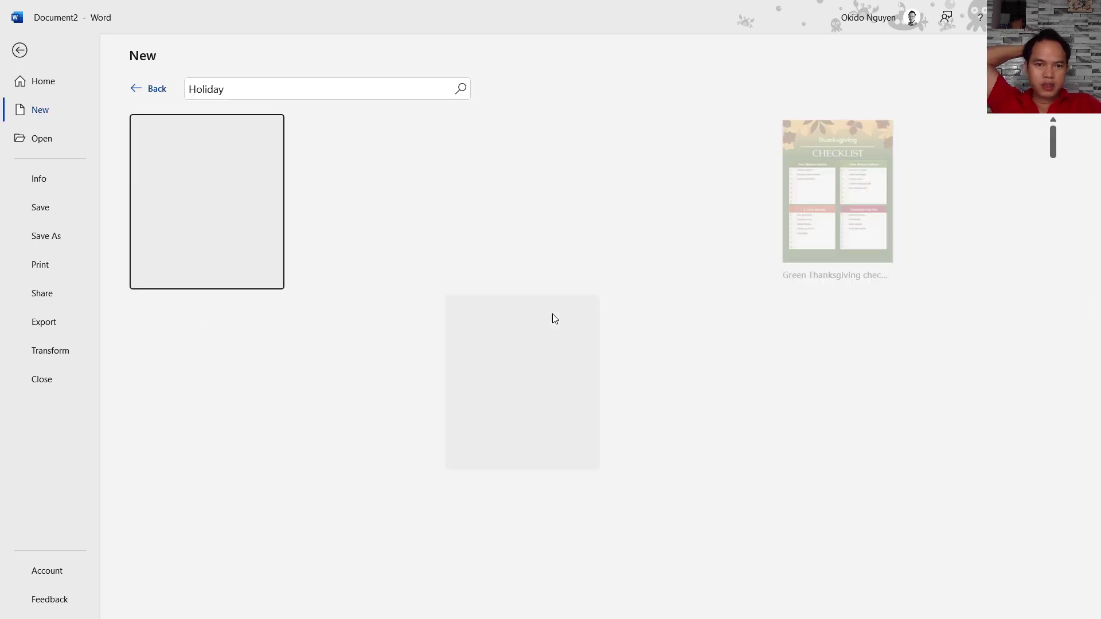
{"action": "scroll", "coordinate": [530, 424], "scroll_direction": "down", "scroll_amount": 2}
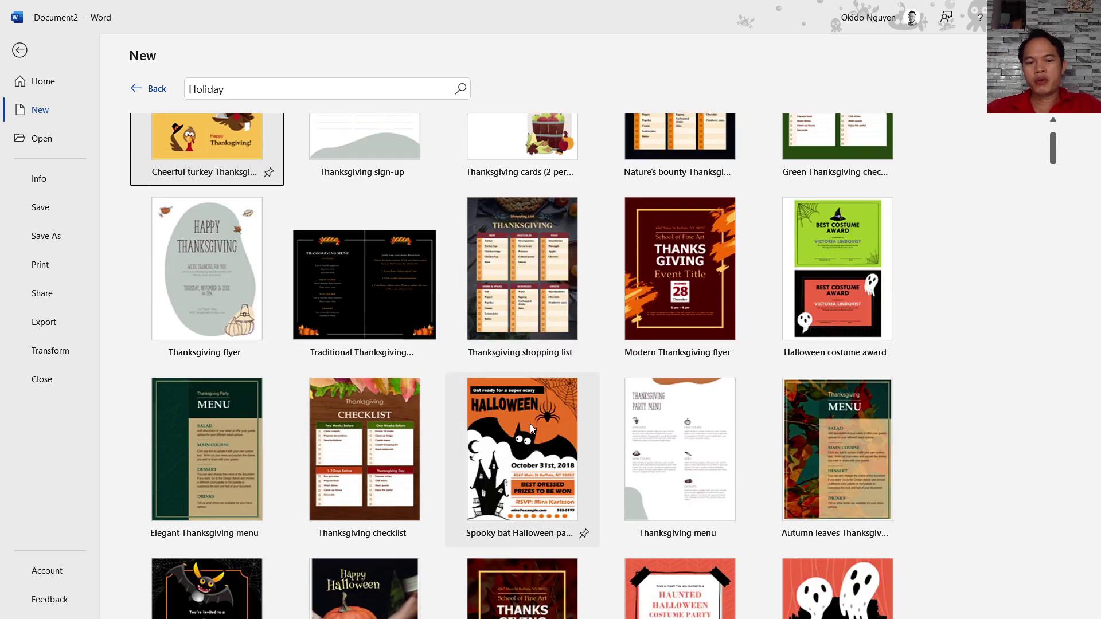
{"action": "scroll", "coordinate": [529, 424], "scroll_direction": "down", "scroll_amount": 2}
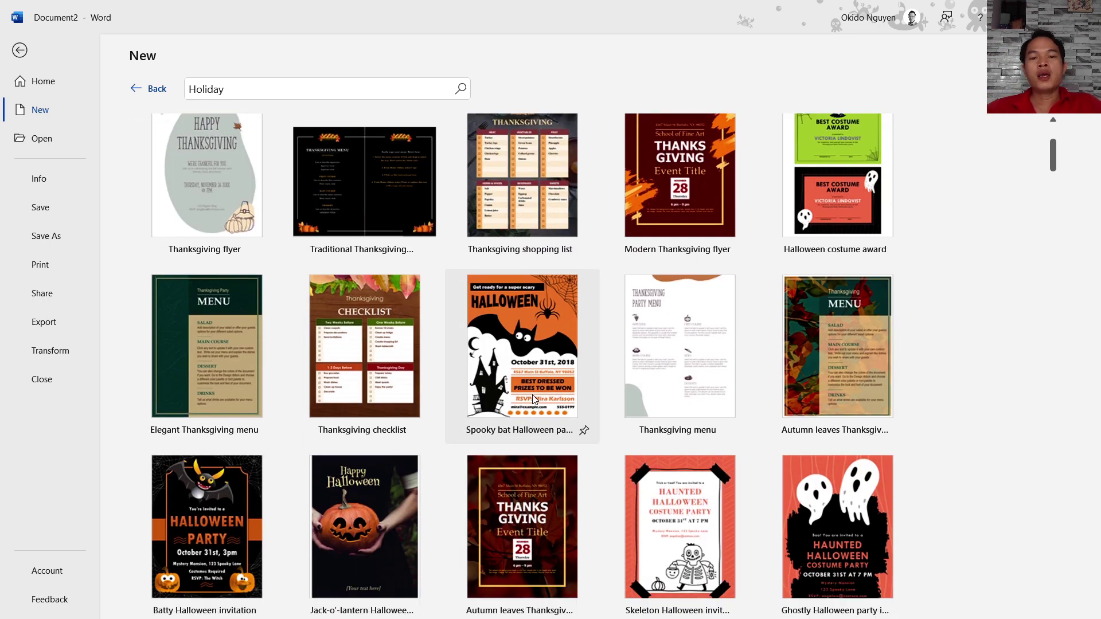